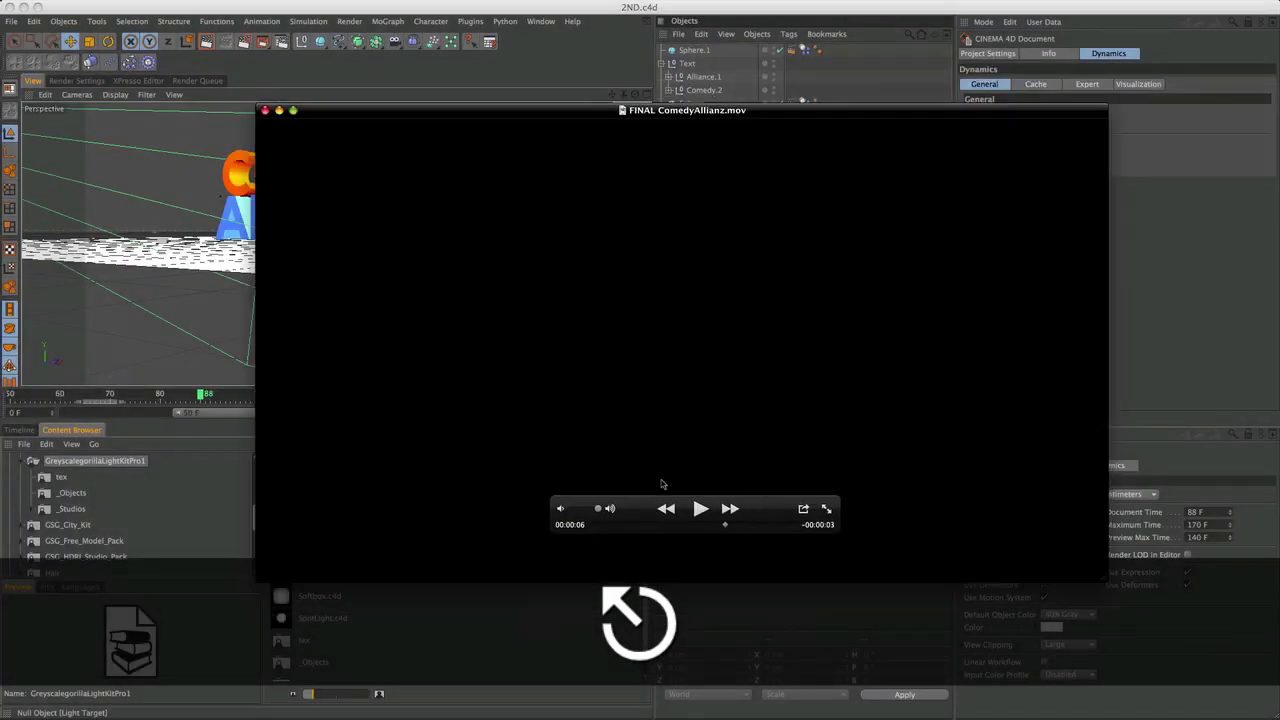
Step: Switch from the reference movie to Cinema 4D, start a new project and add a Floor object
mouse_move(655, 525)
left_mouse_down()
mouse_move(640, 526)
mouse_move(667, 533)
left_mouse_up()
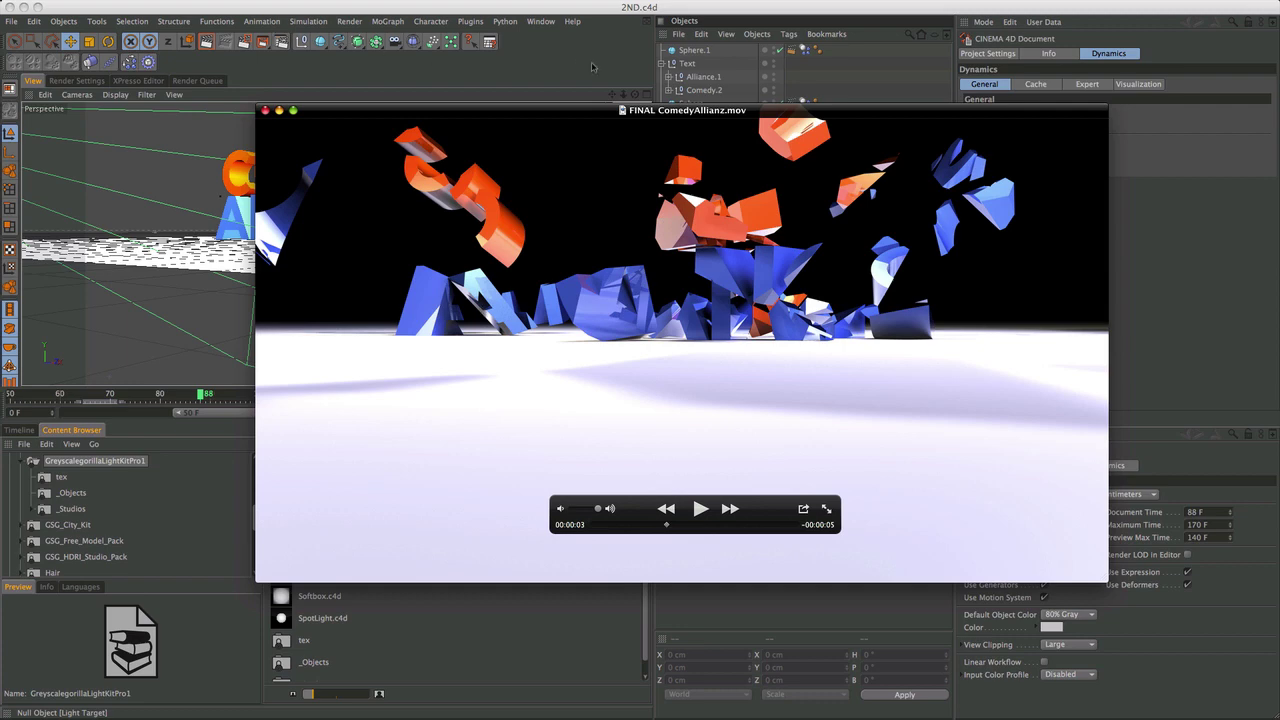
left_click(500, 60)
left_click(11, 20)
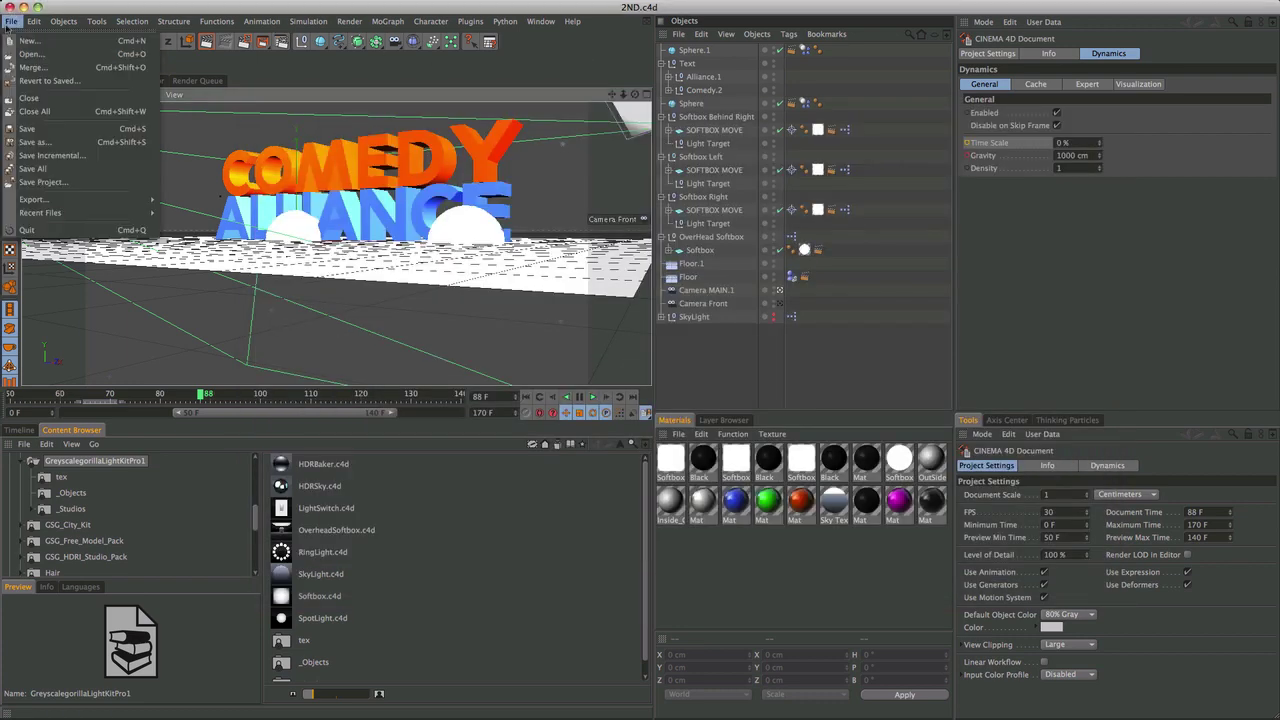
left_click(32, 38)
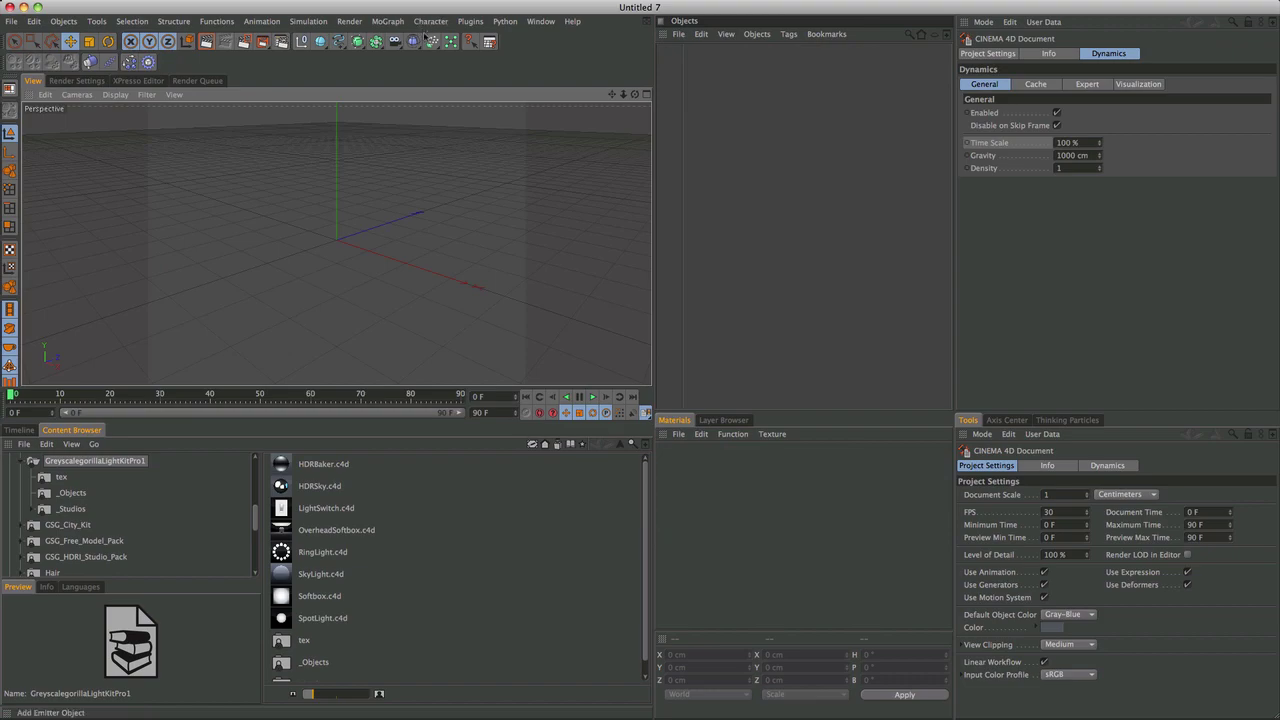
left_click_drag(394, 41, 515, 101)
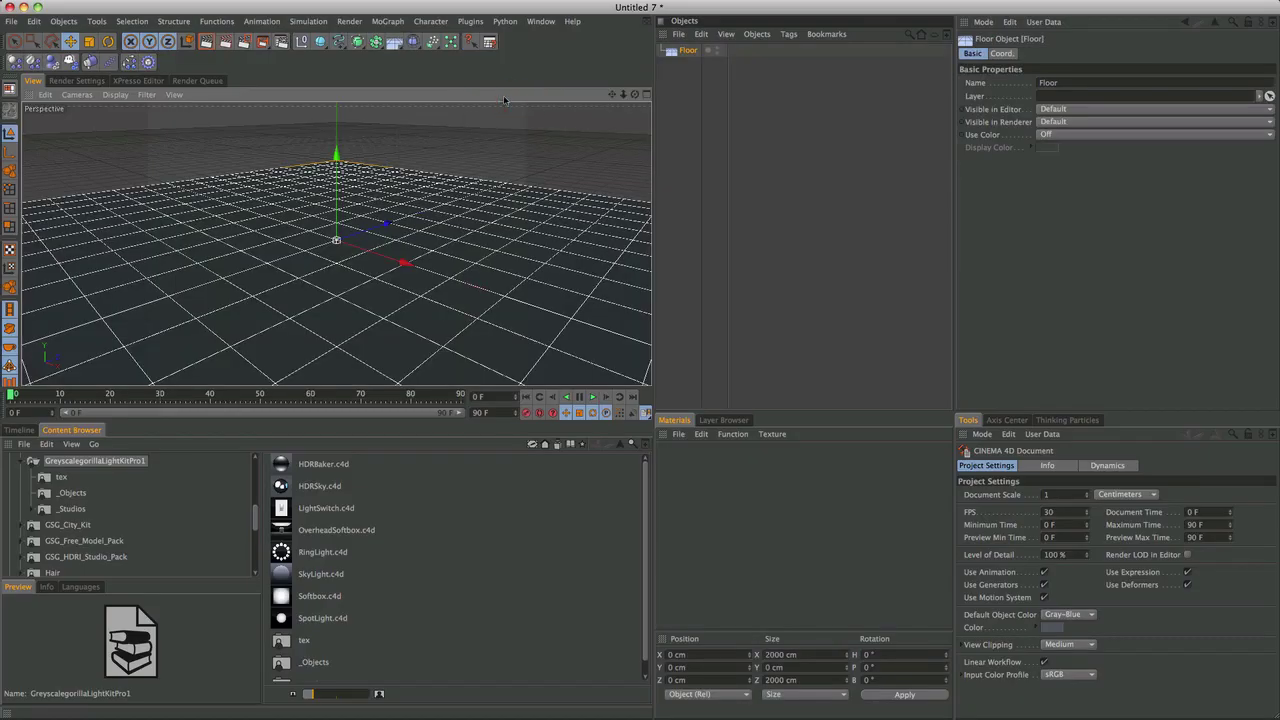
Step: Add a MoText object with the text TEST and a depth of 100
left_click(387, 21)
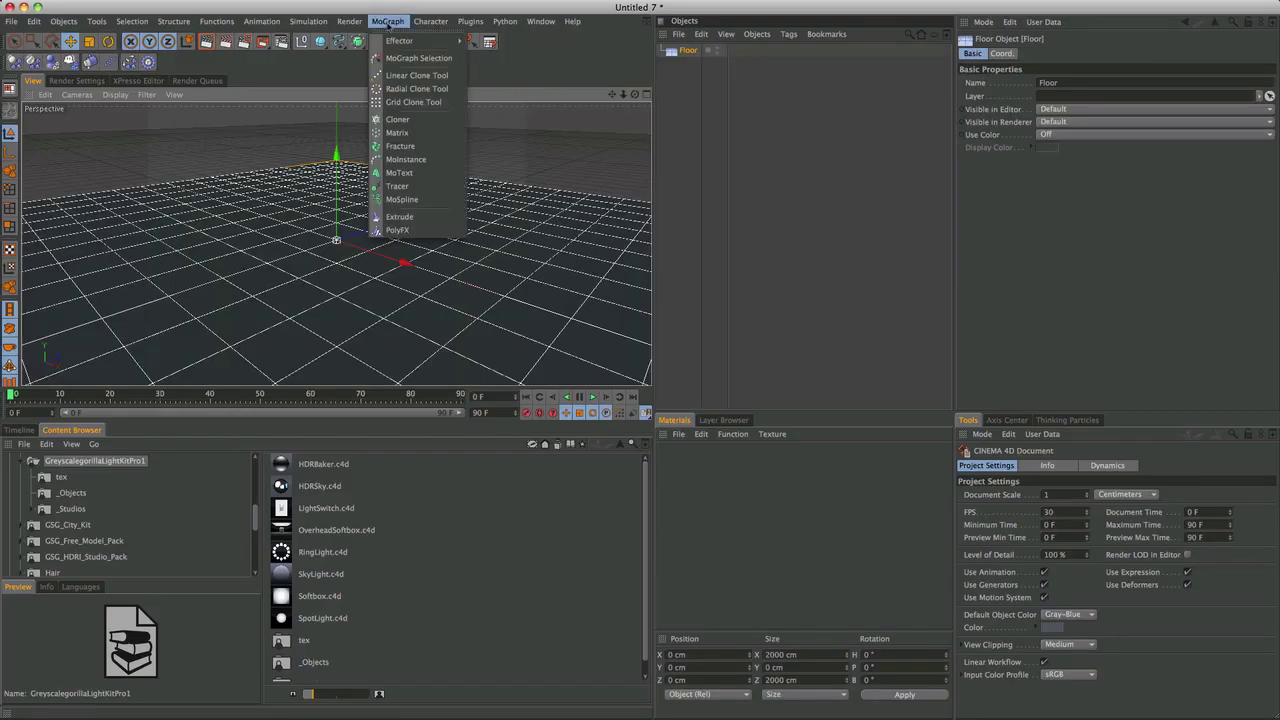
left_click(400, 172)
left_click(1032, 53)
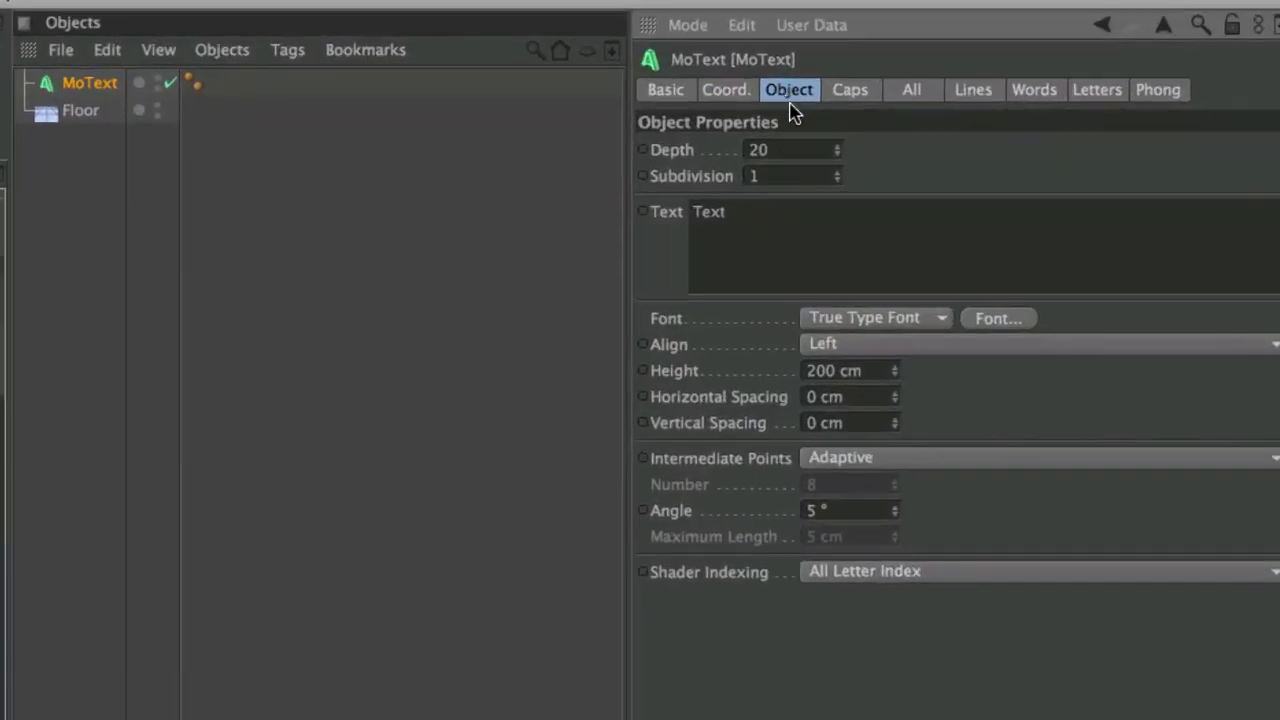
double_click(1017, 113)
type("TEST")
double_click(810, 152)
type("100")
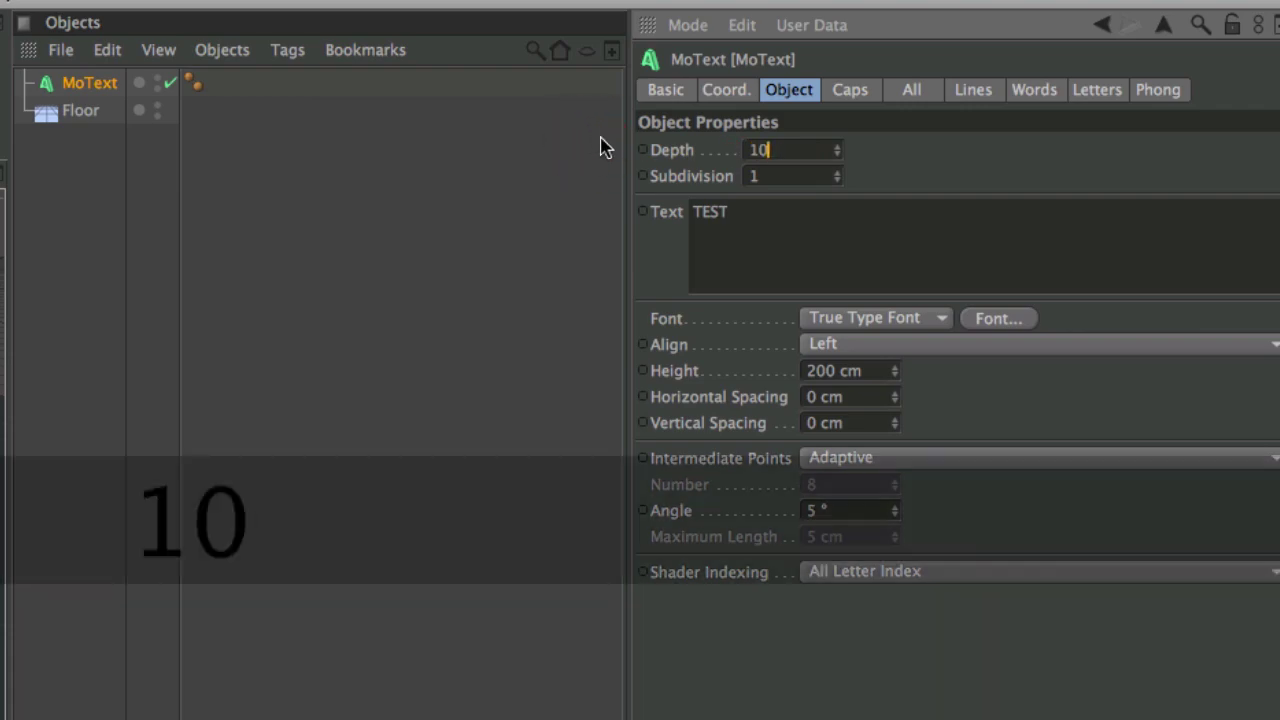
Step: Set the MoText font to TYPOGRAPH PRO in the ExtraBold typeface
left_click(1000, 320)
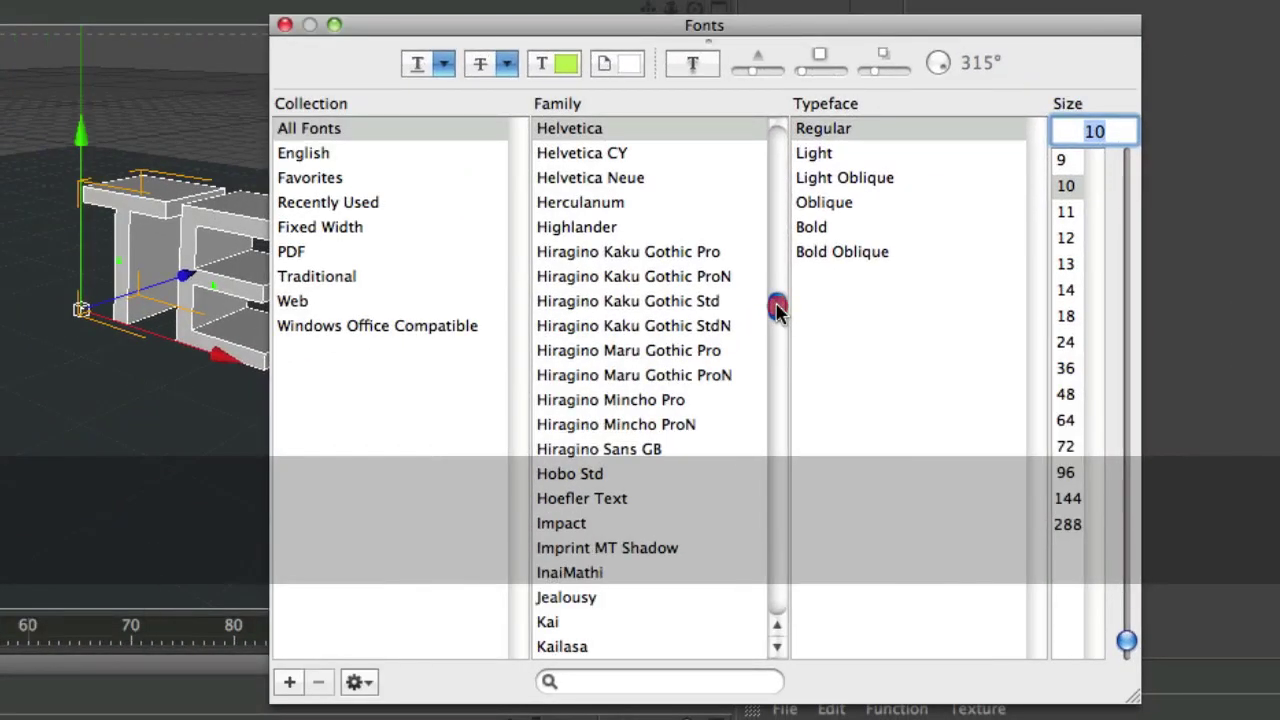
left_click_drag(778, 310, 771, 557)
left_click(677, 526)
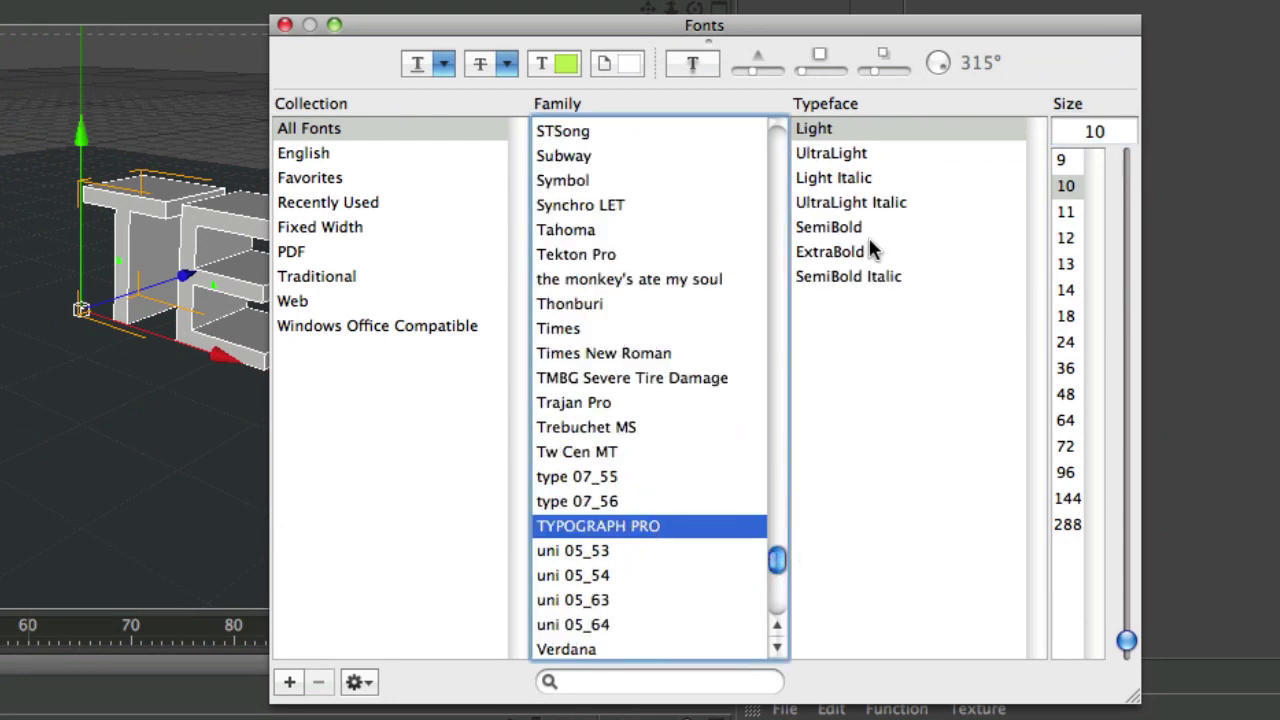
left_click(851, 276)
left_click(851, 252)
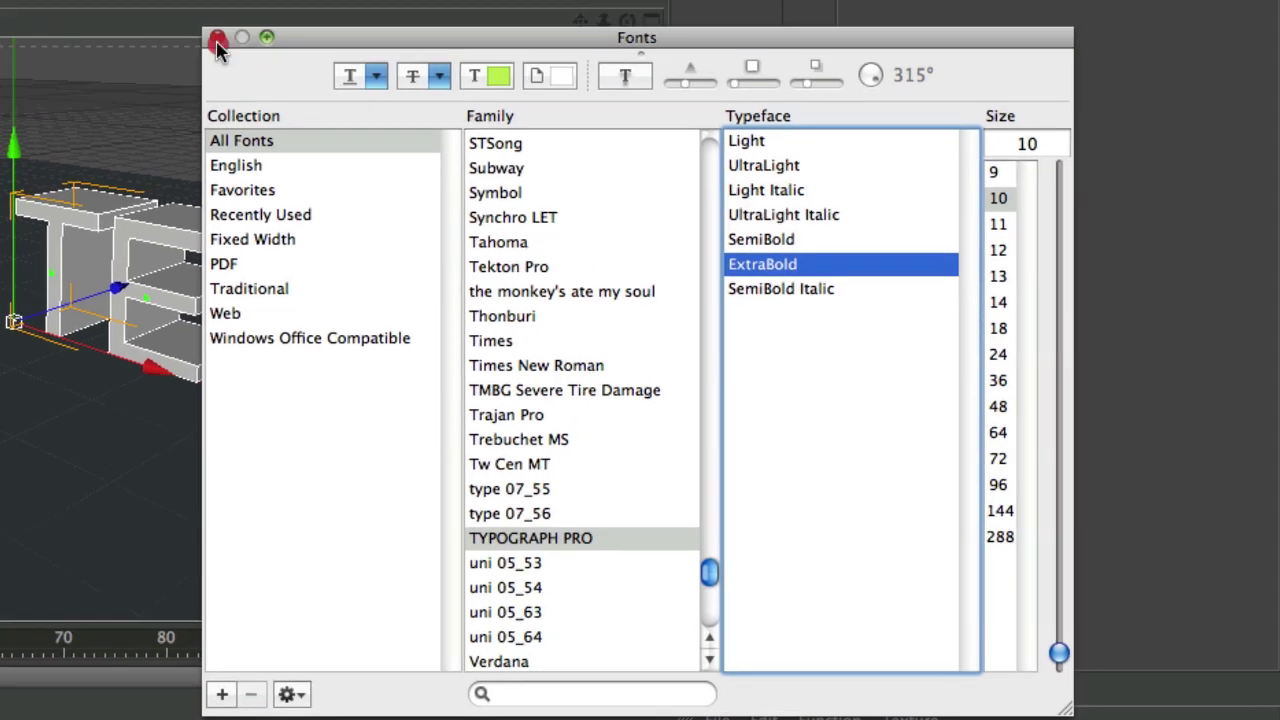
left_click(285, 25)
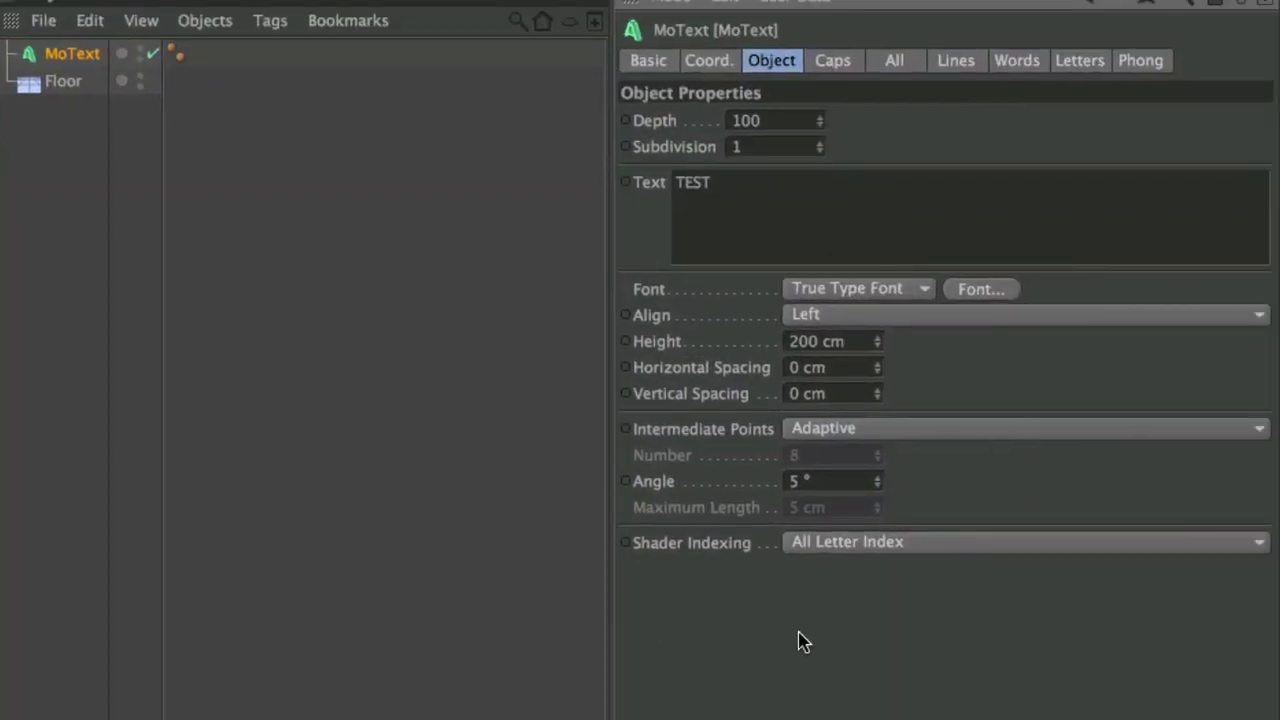
Step: Set both the start and end caps of the MoText to Fillet Cap
left_click(831, 61)
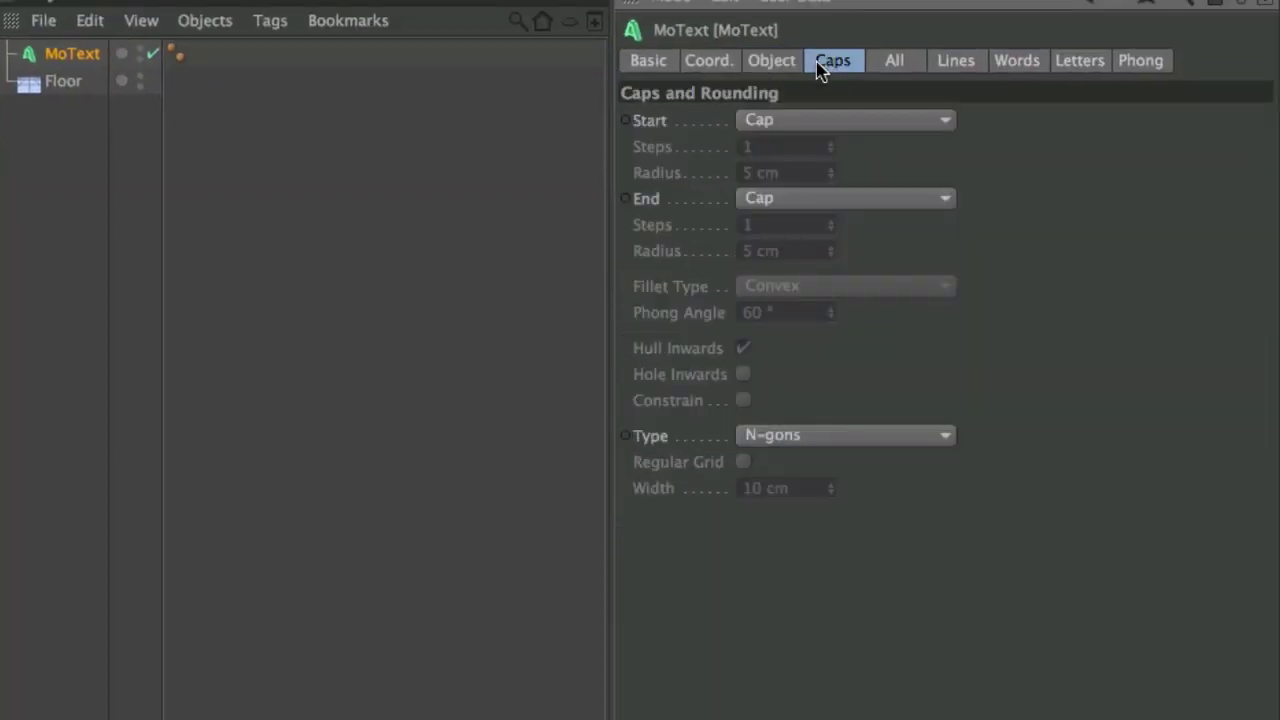
left_click(831, 119)
left_click(862, 228)
left_click(855, 198)
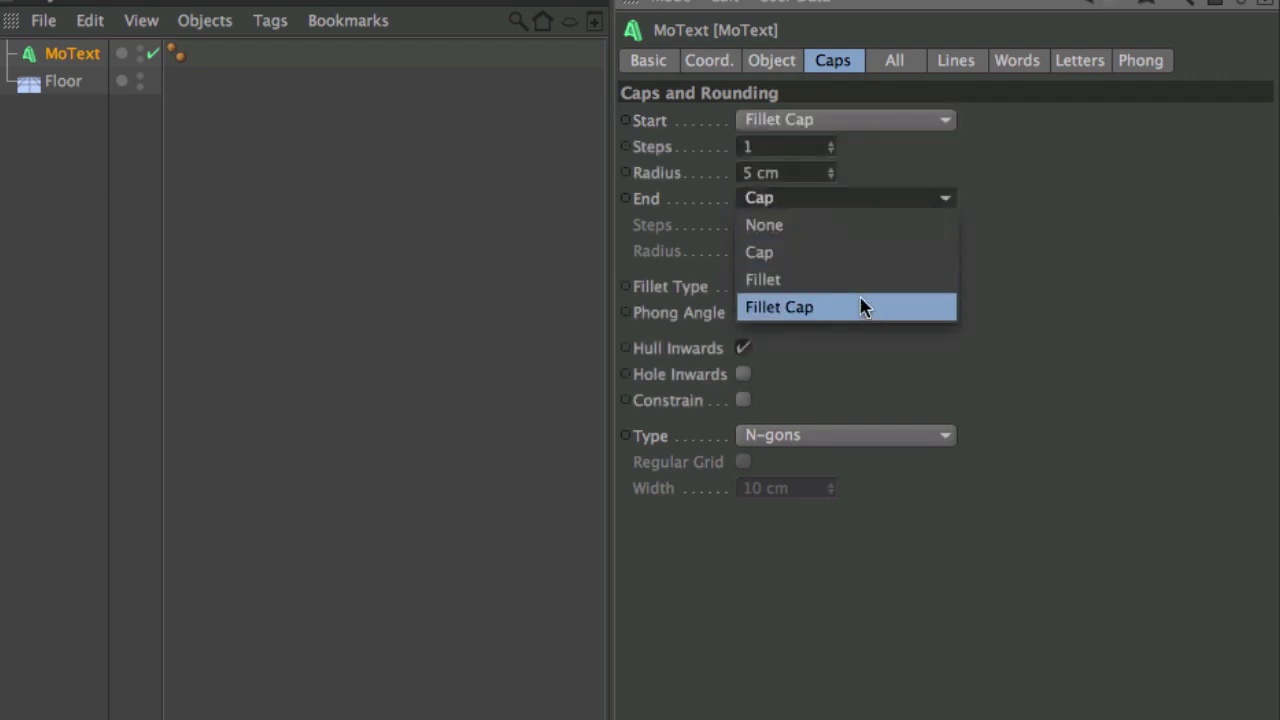
left_click(860, 306)
Step: Set the fillet radius of the start and end caps to 2 cm
left_click(1047, 266)
left_click(632, 250)
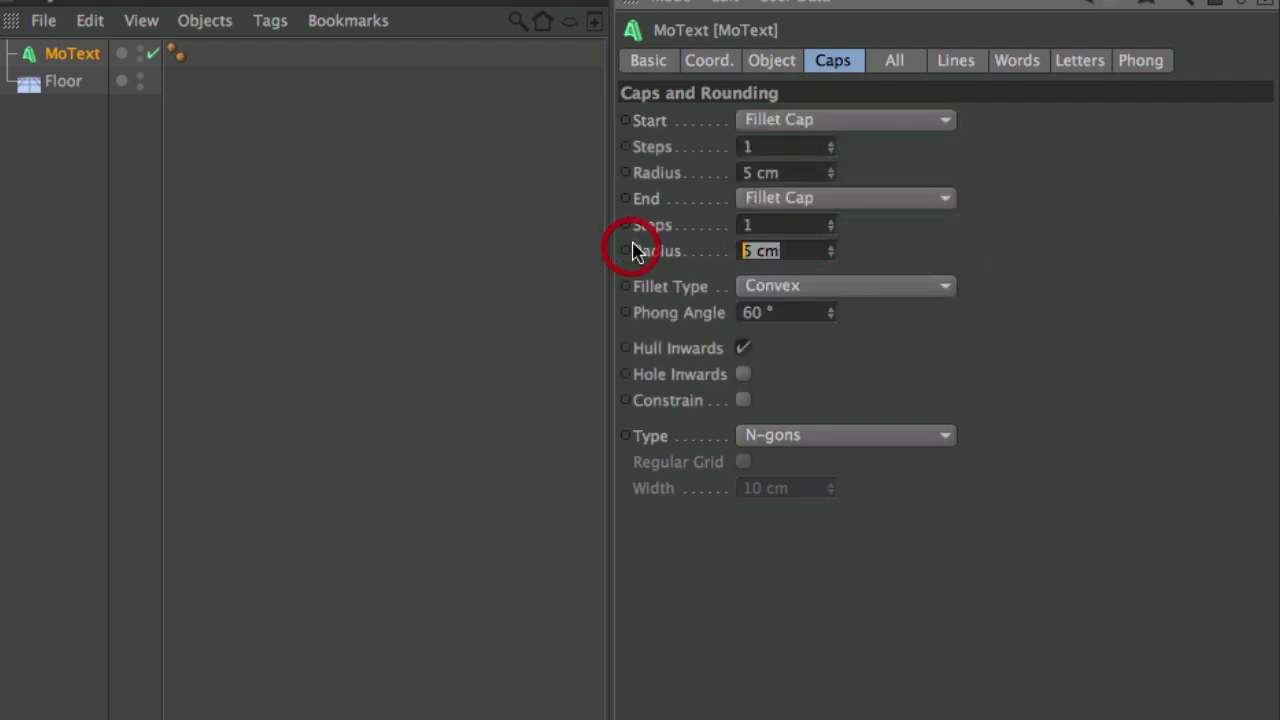
type("2")
left_click(1229, 285)
left_click(805, 172)
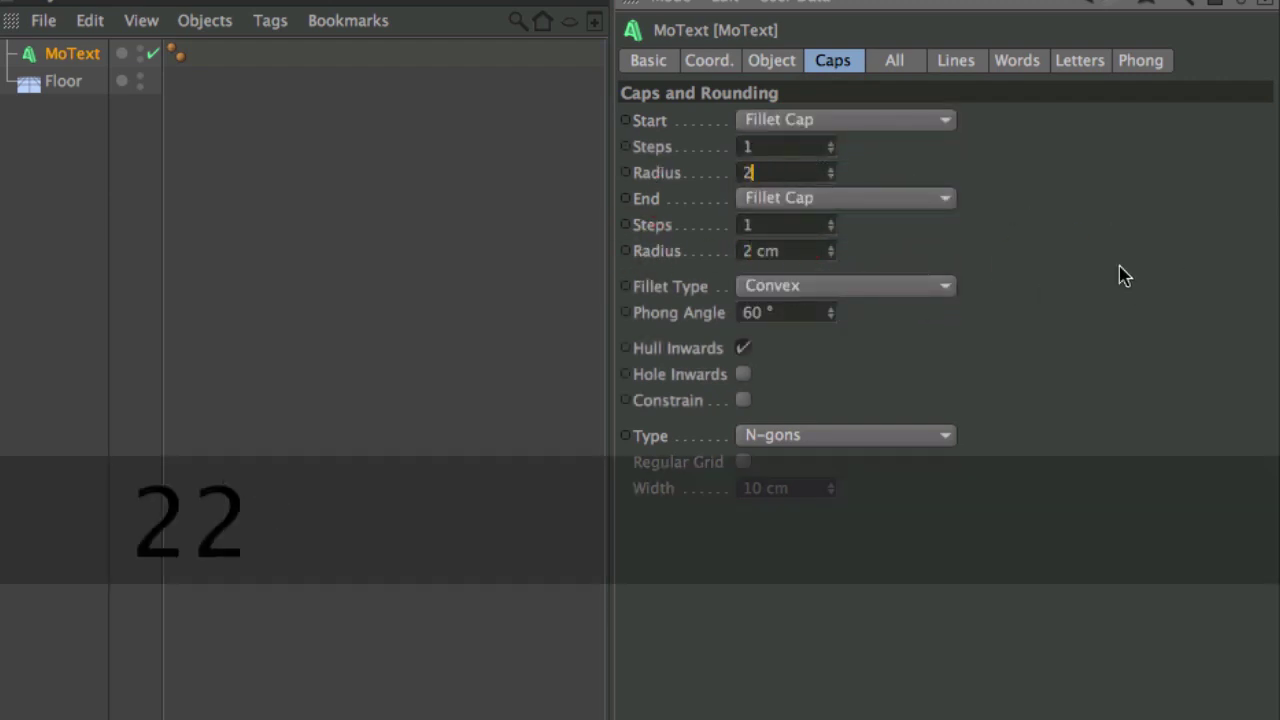
key("super+a")
type("2")
left_click(1169, 286)
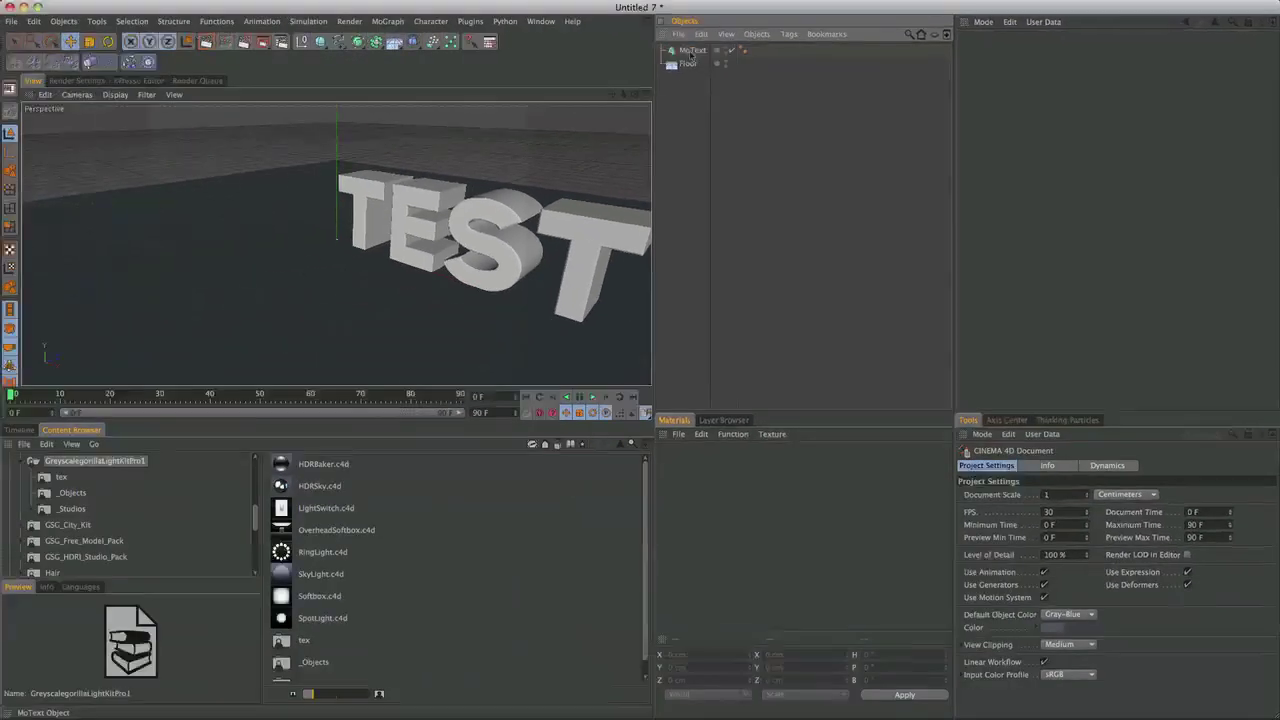
left_click(70, 53)
left_click(688, 64)
left_click(688, 114)
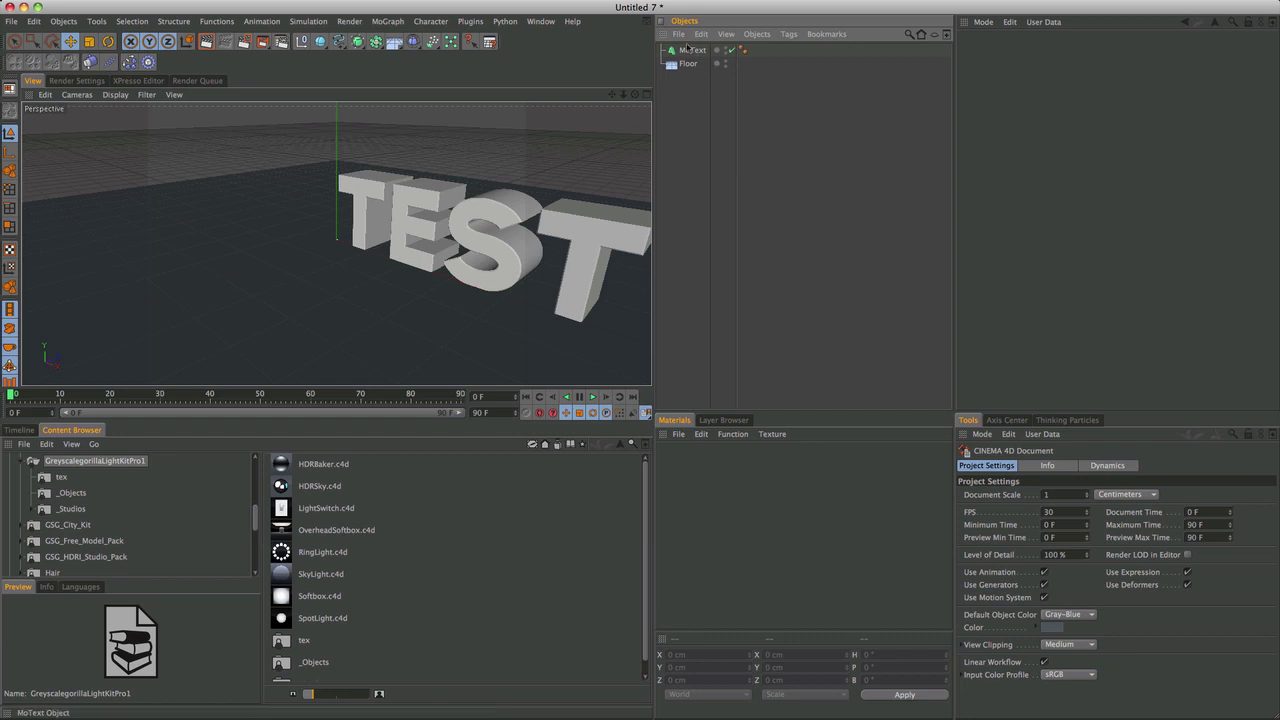
left_click(692, 50)
left_click(690, 127)
left_click(692, 50)
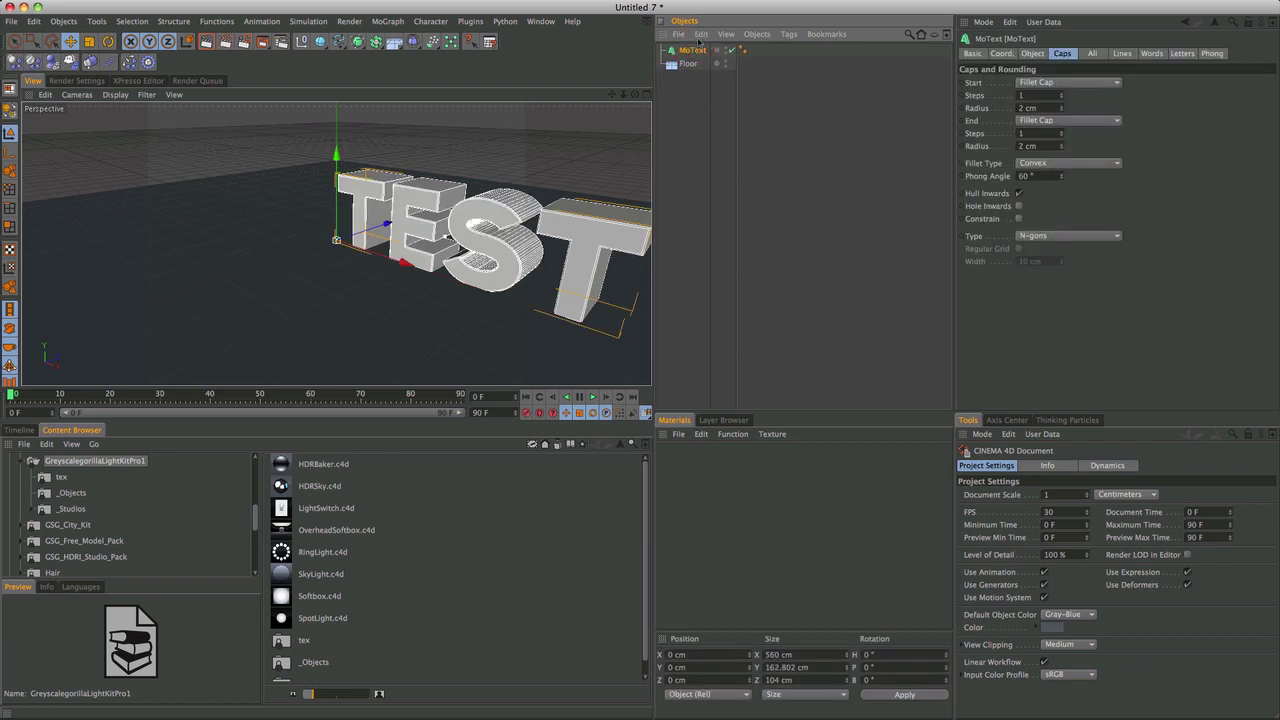
left_click(685, 84)
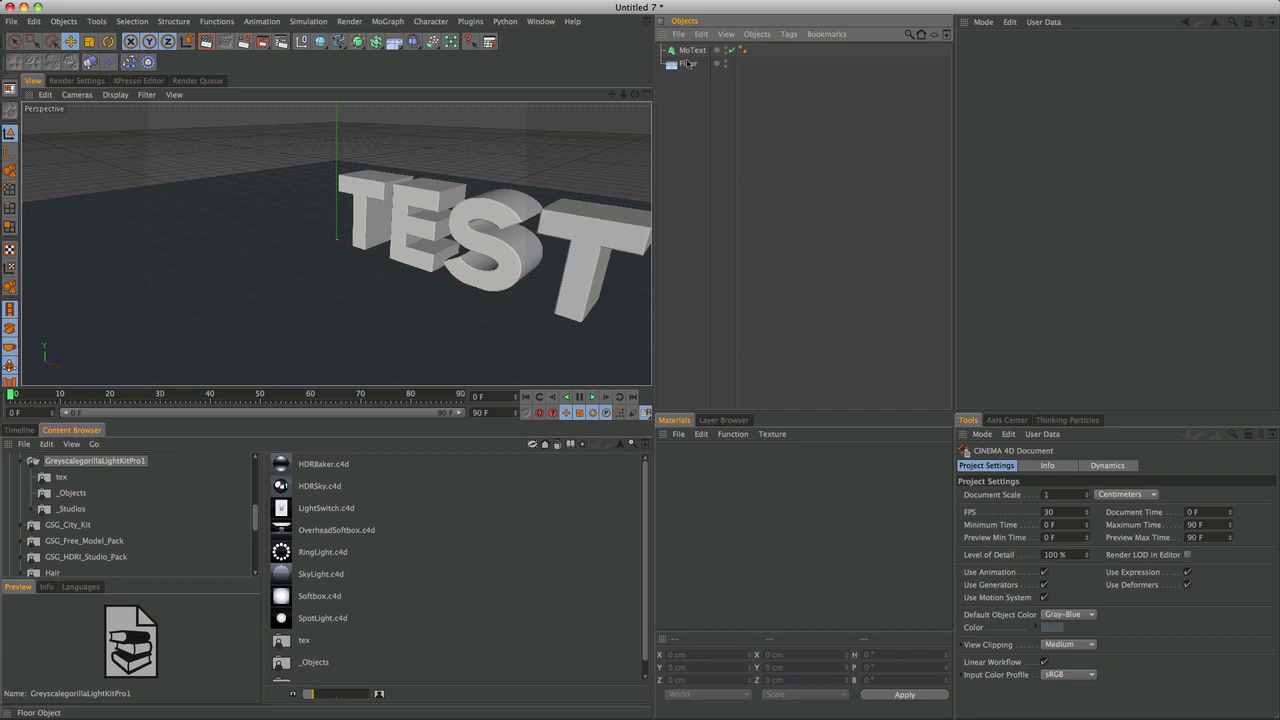
Step: Break the MoText into 25 pieces with the Thrausi plugin, with Find Polygon Connection turned off
left_click(690, 50)
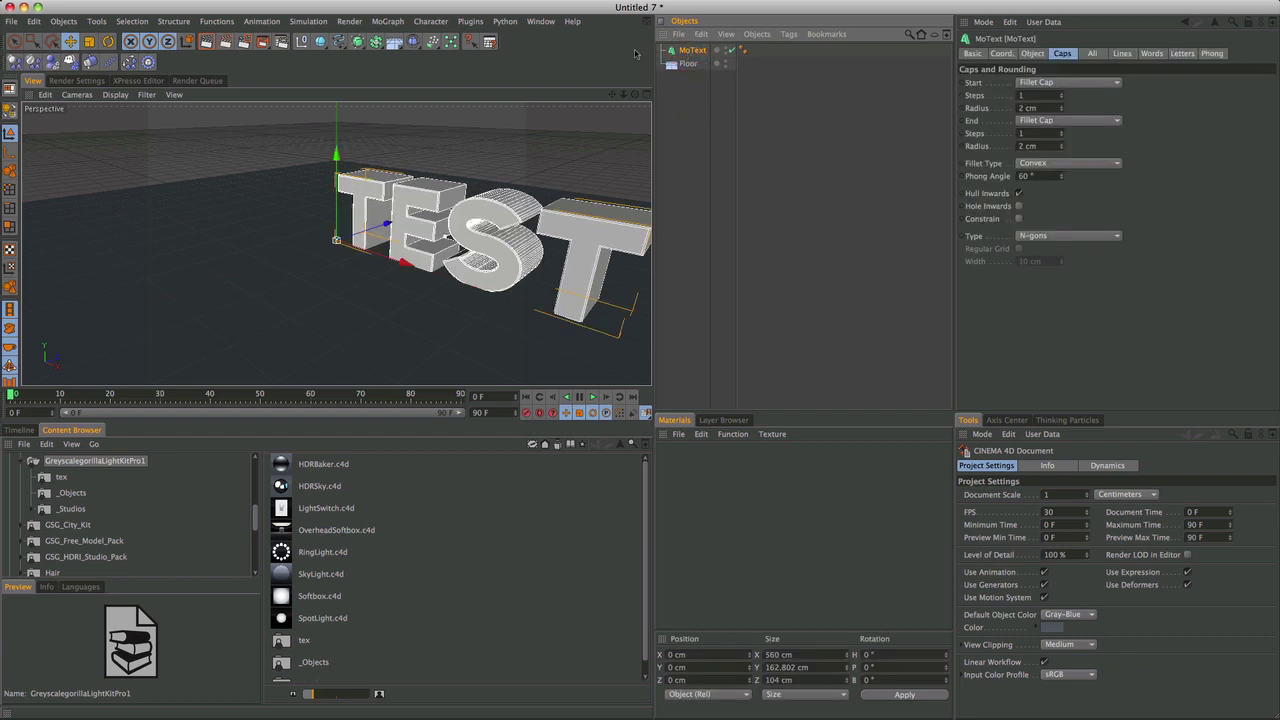
left_click(469, 22)
mouse_move(515, 71)
left_click(560, 74)
left_click_drag(595, 42, 818, 127)
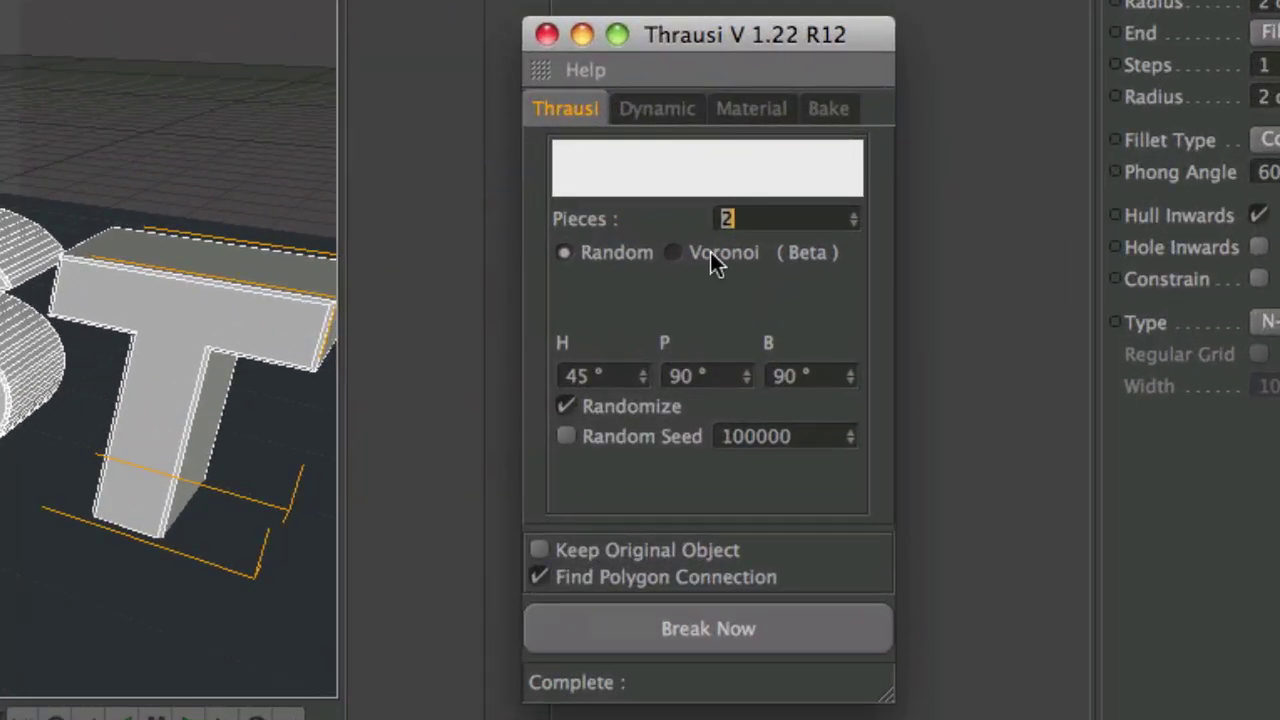
left_click(760, 219)
type("6")
key("BackSpace")
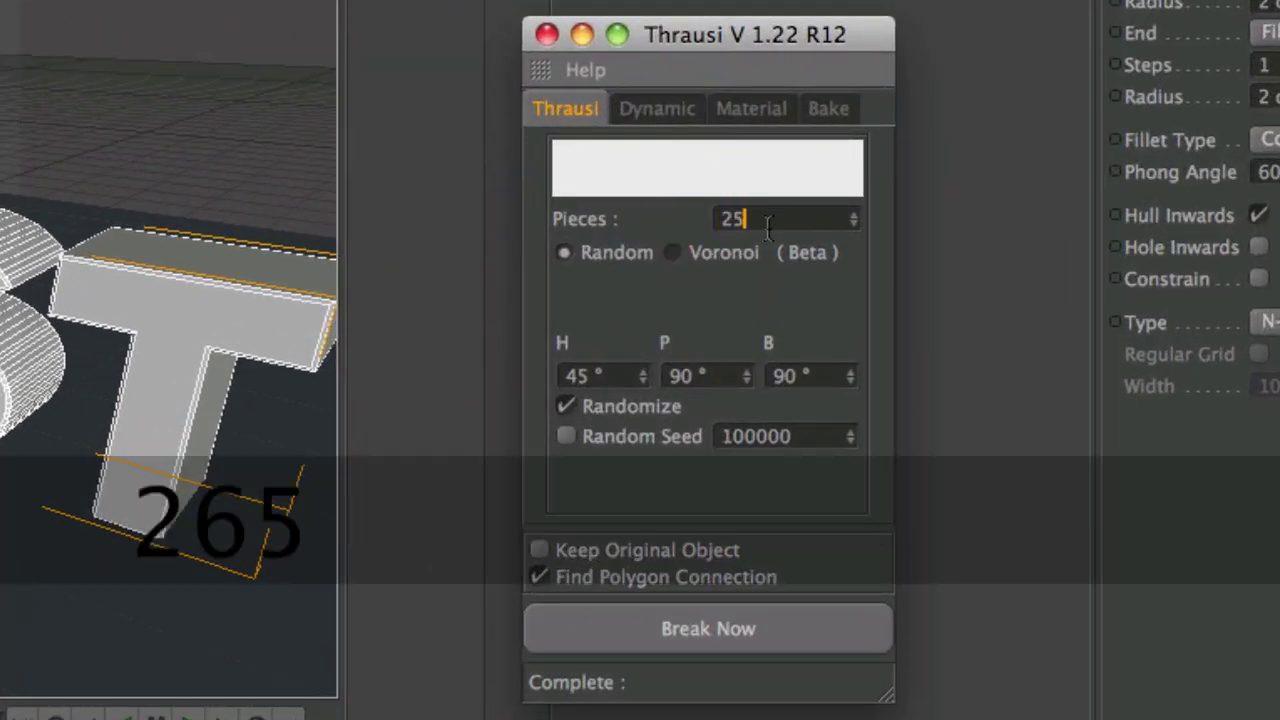
type("5")
left_click(538, 577)
left_click(658, 612)
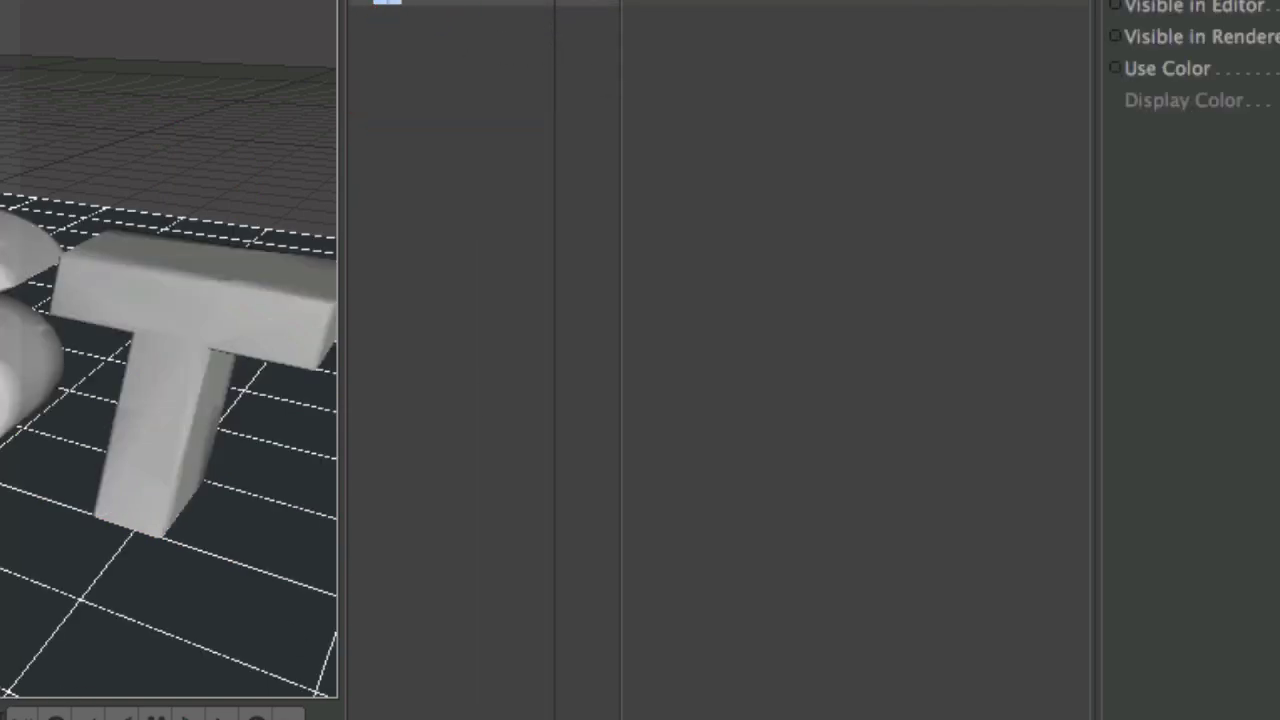
Step: Play the animation to check how the broken text behaves
left_click(429, 83)
key("F8")
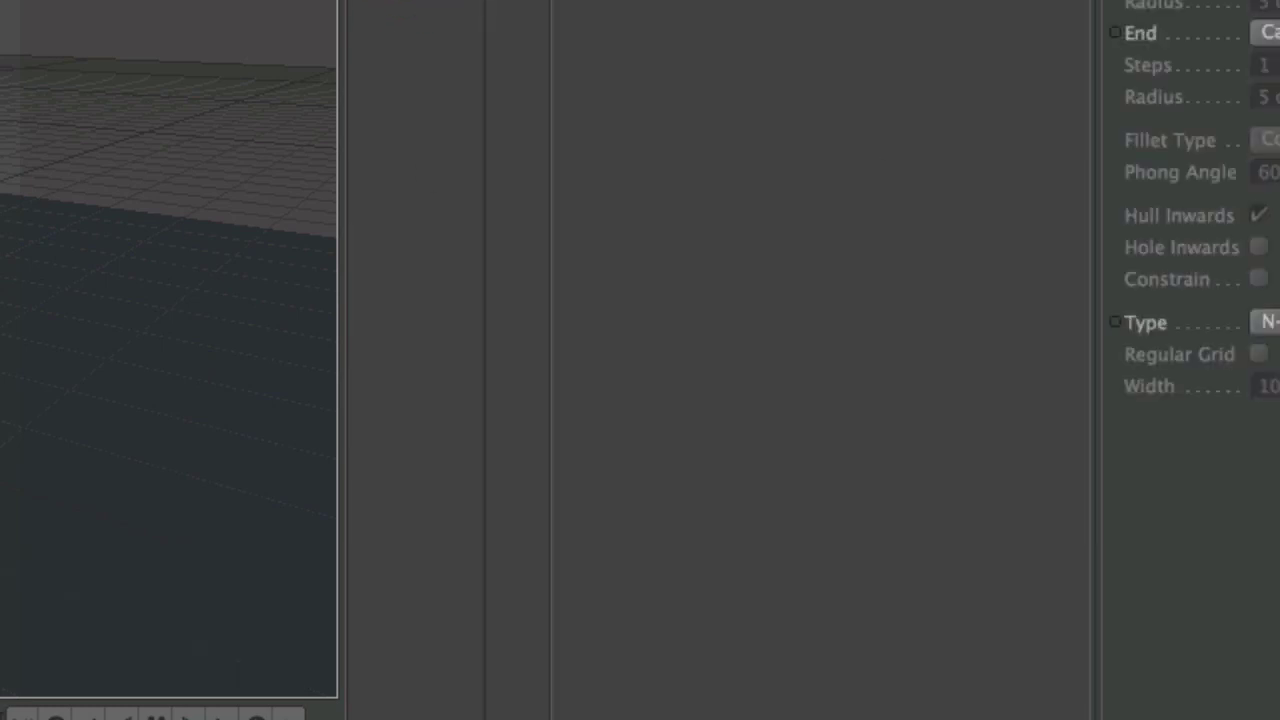
Step: Set the new MoText's start and end caps to Fillet Cap with a 2 cm radius
left_click(1265, 32)
left_click(1265, 65)
left_click(1265, 32)
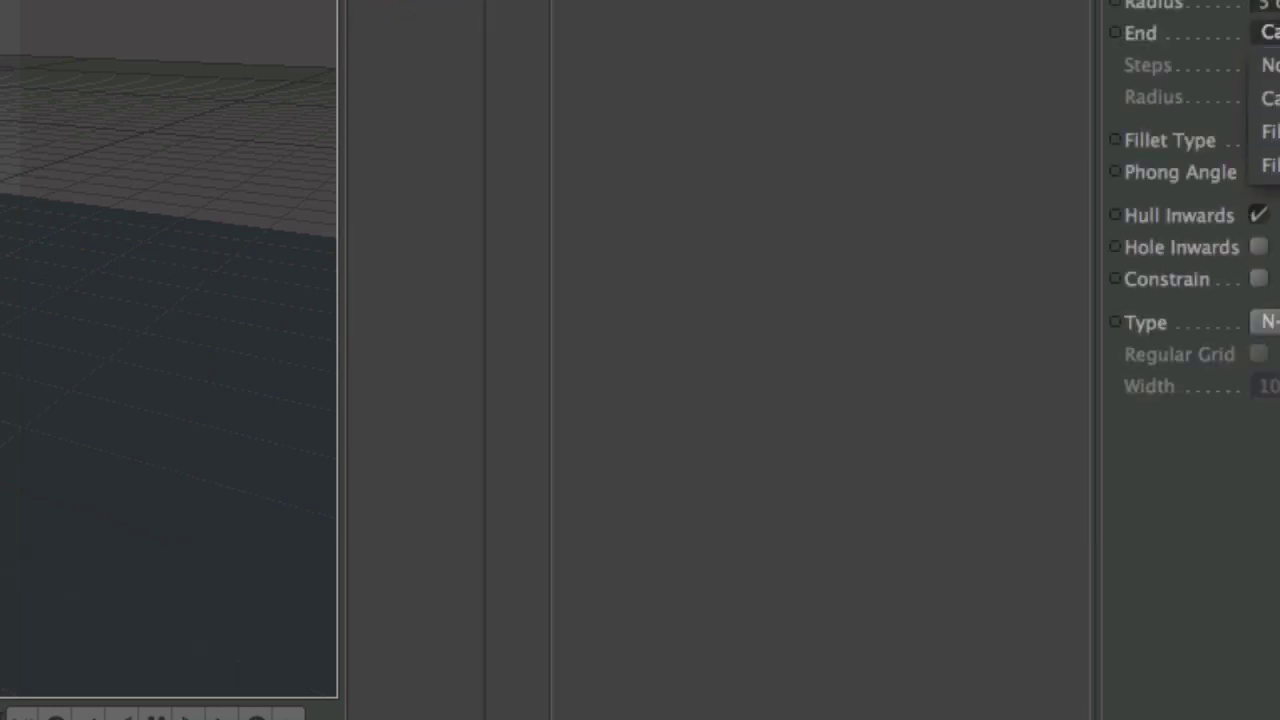
left_click(1268, 165)
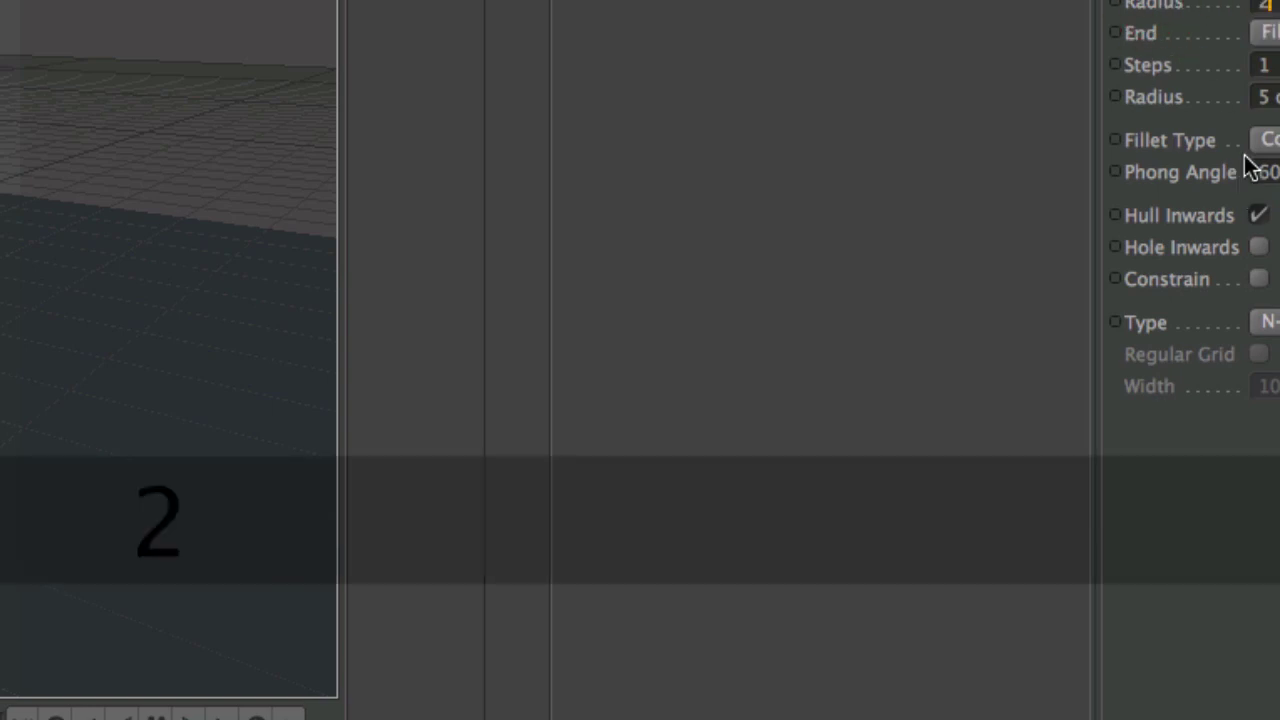
type("2")
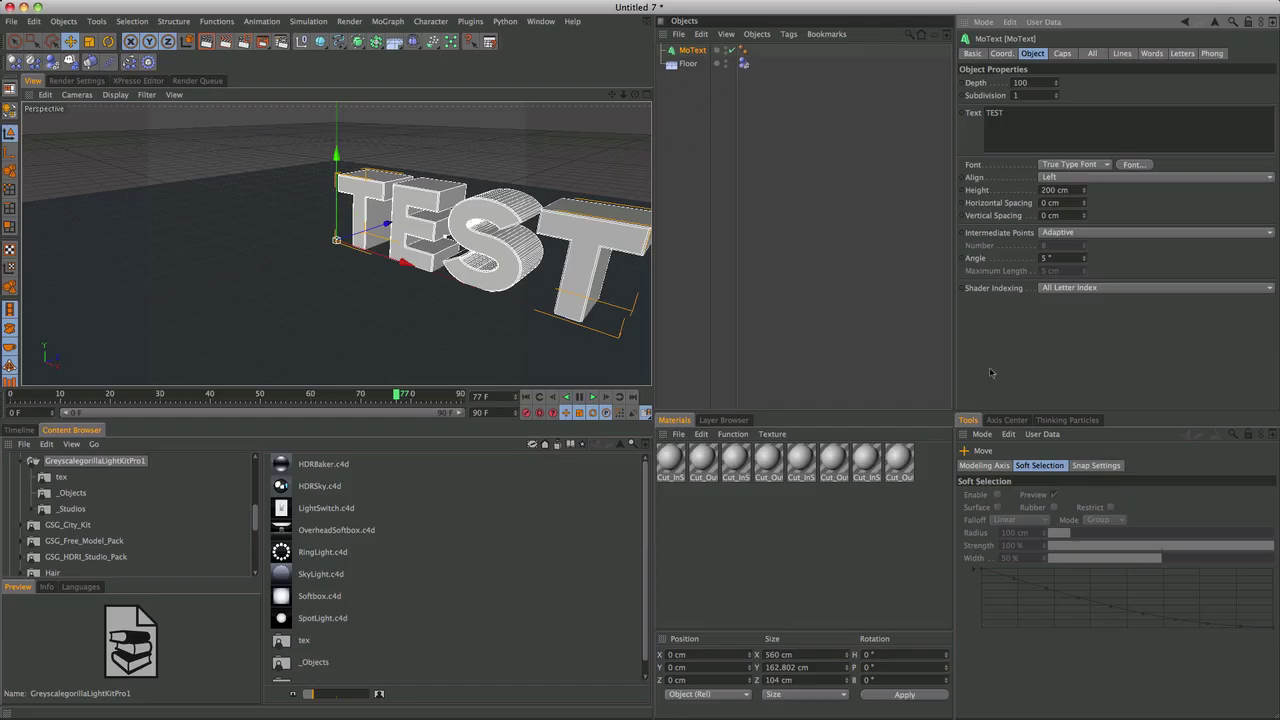
Step: Make the MoText editable and expand its hierarchy down to the individual letter objects
left_click(695, 55)
key("c")
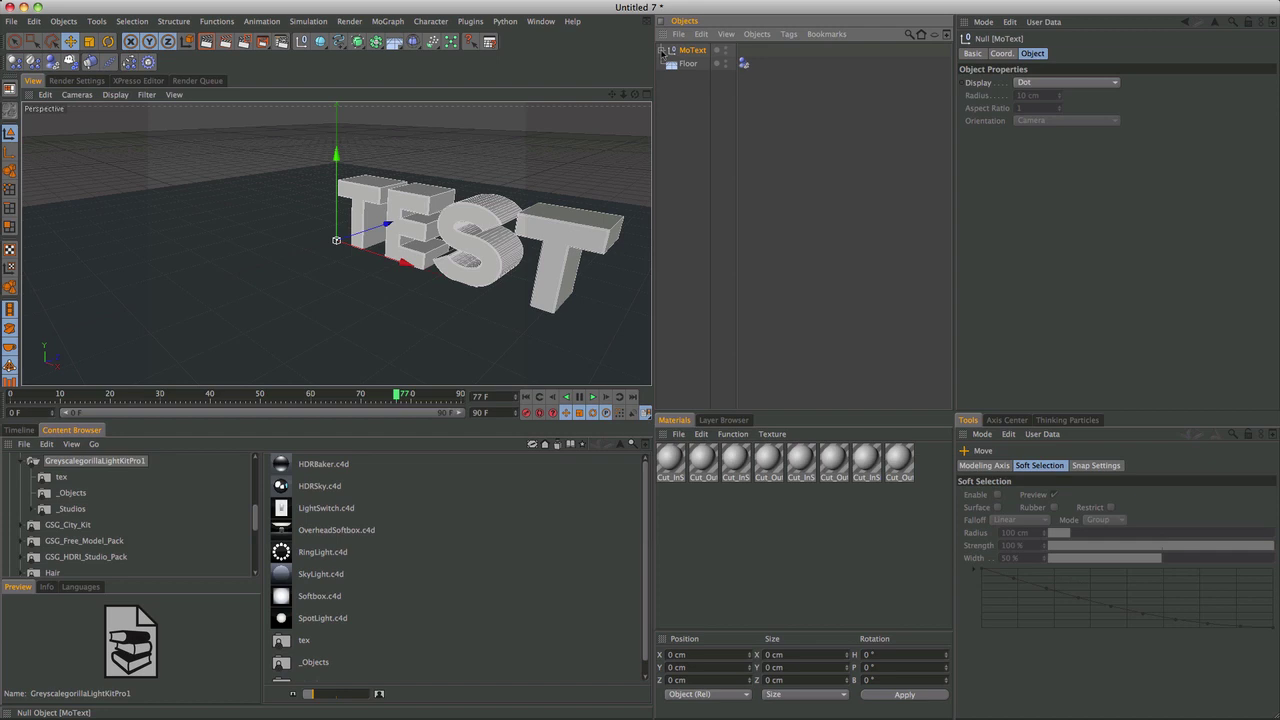
left_click(661, 50)
left_click(668, 63)
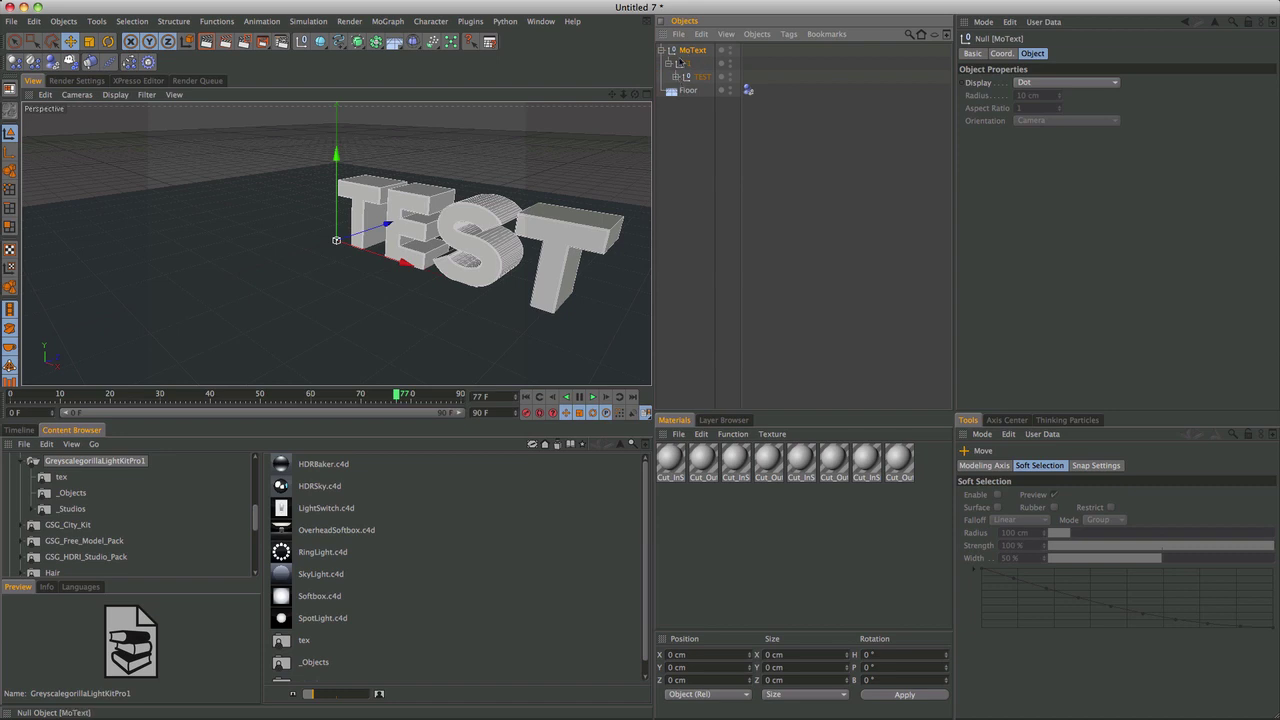
left_click(676, 77)
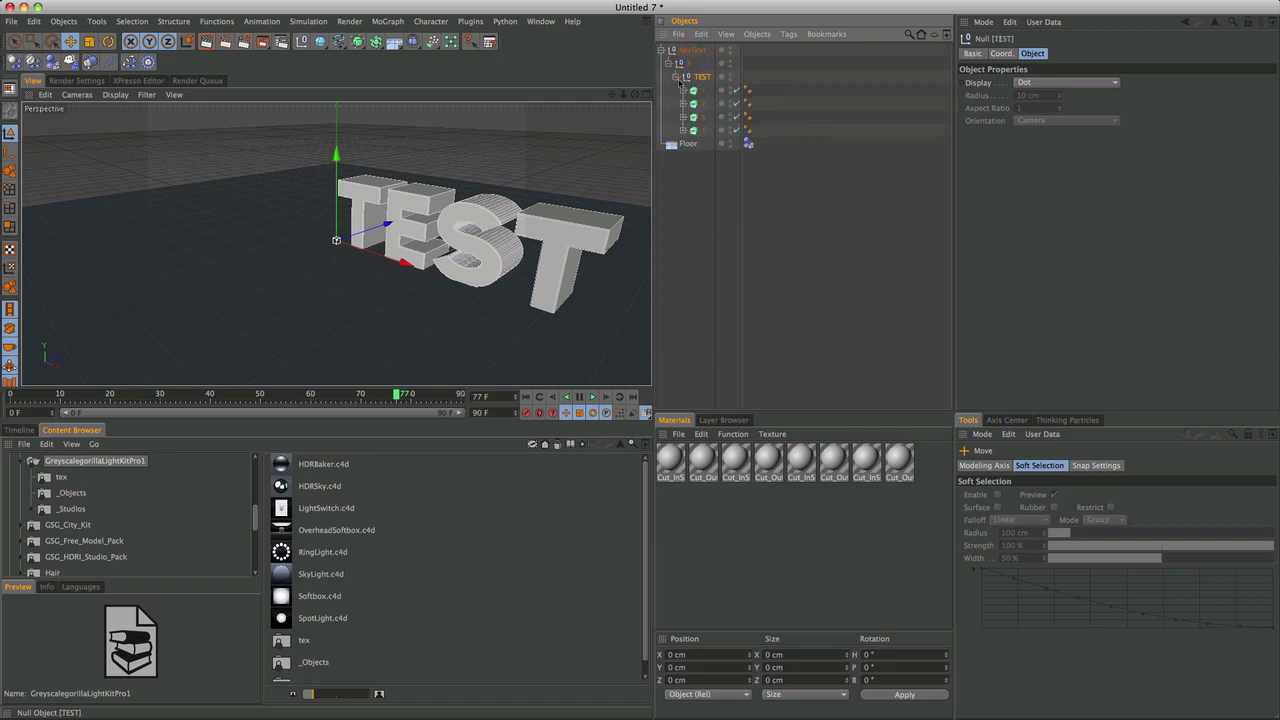
Step: Convert the four letter extrusions T, E, S and T to polygon objects and select the first T
left_click(698, 91)
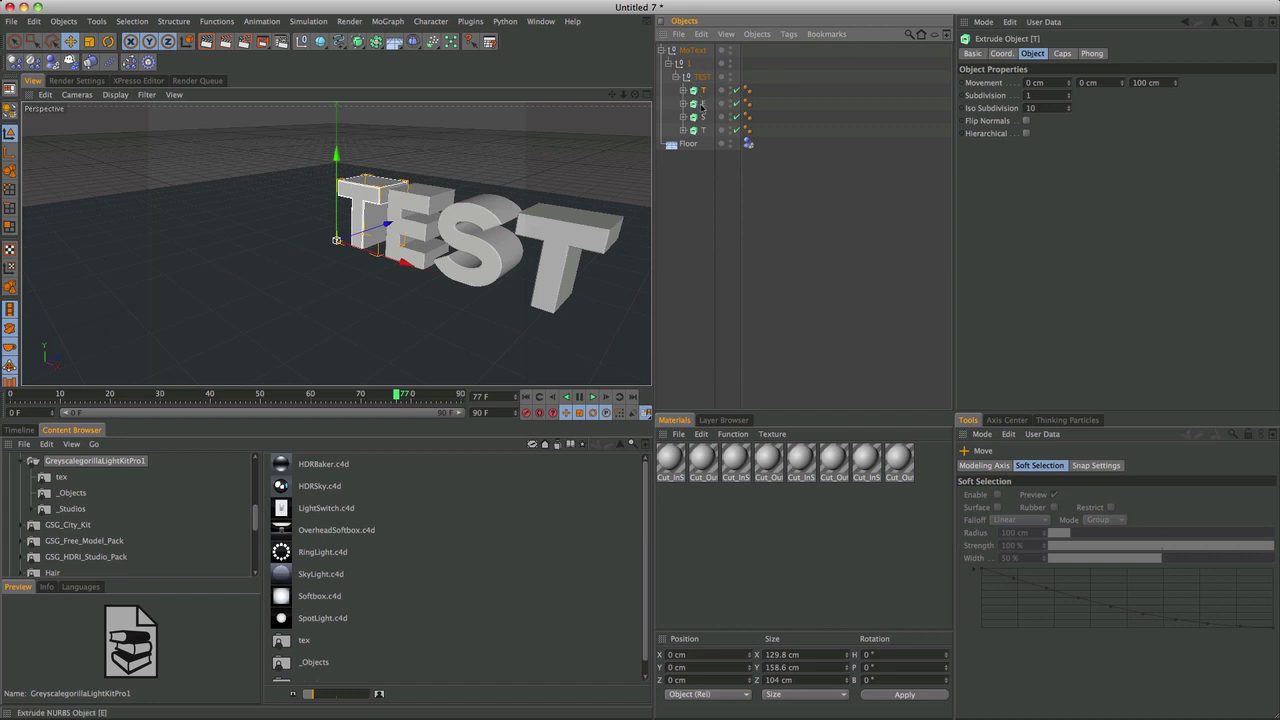
left_click(682, 91)
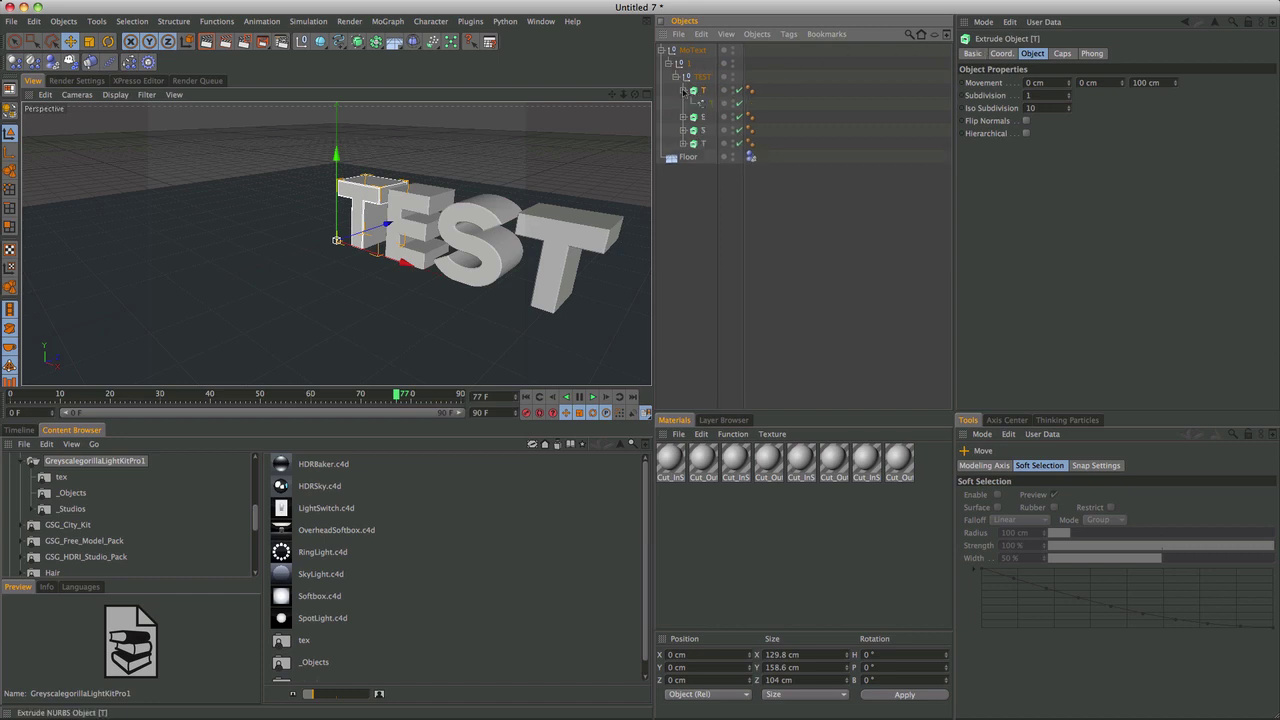
left_click(704, 146, "shift")
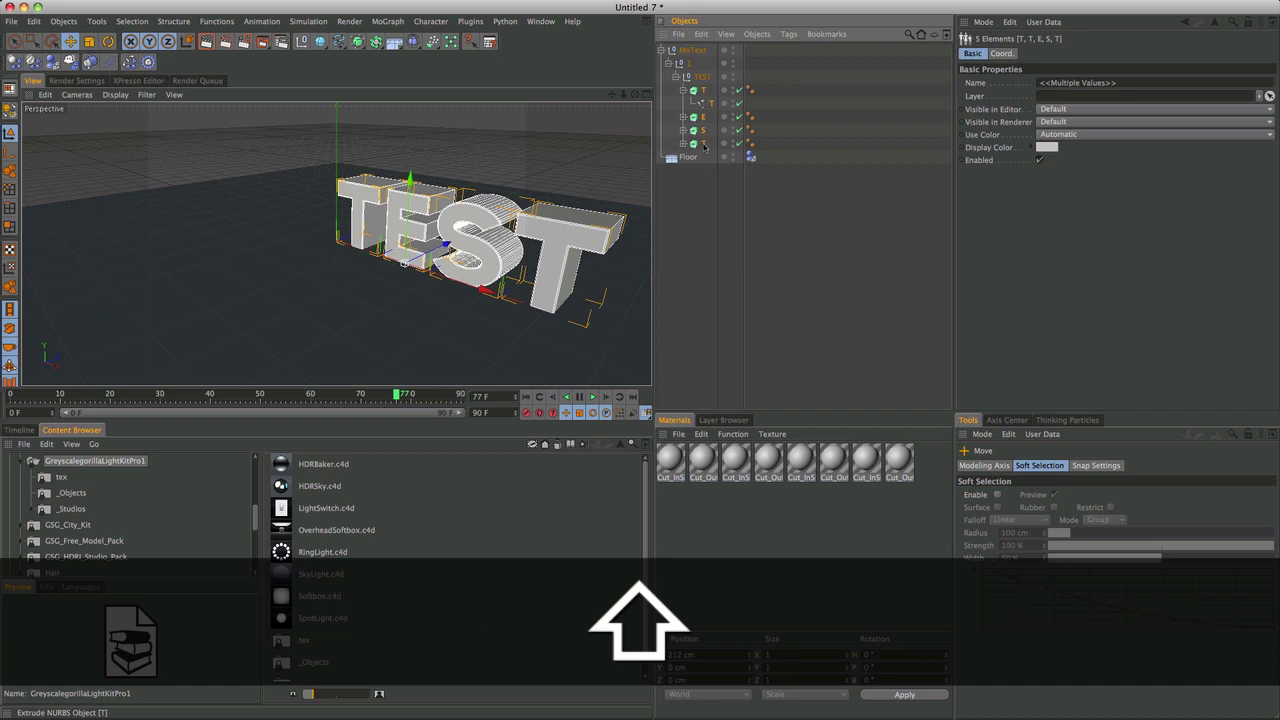
key("c")
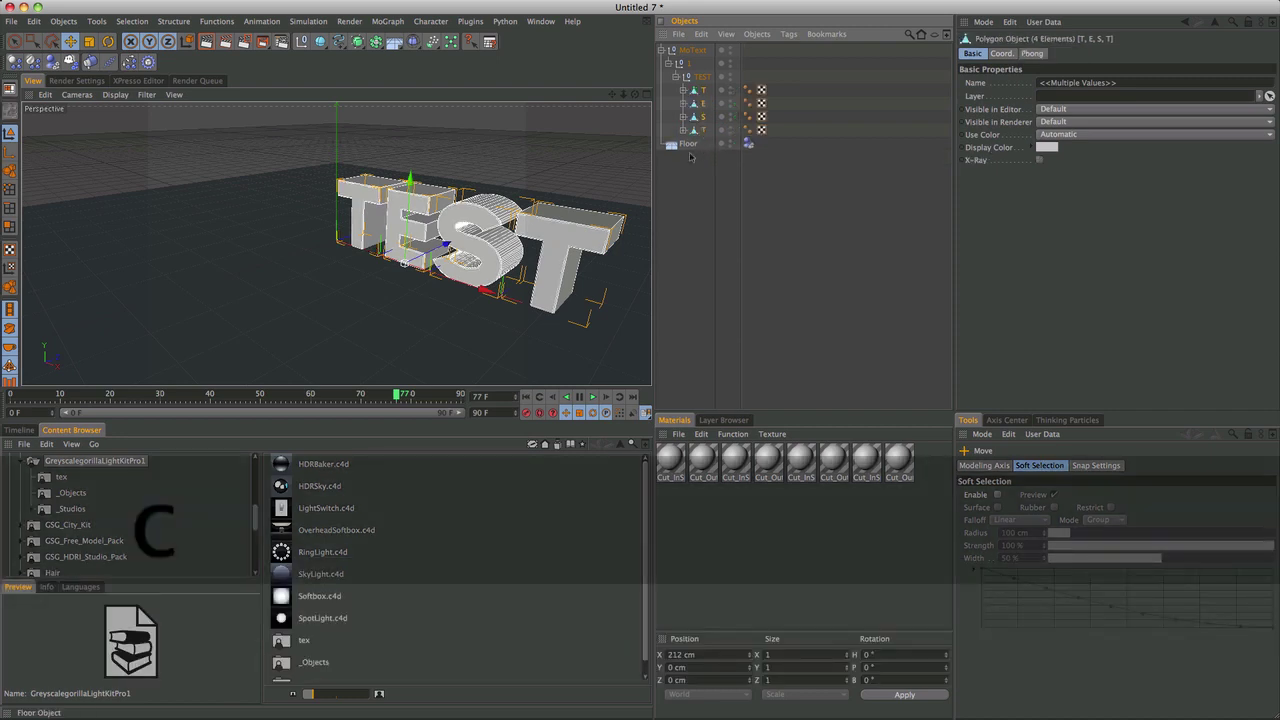
left_click(692, 90)
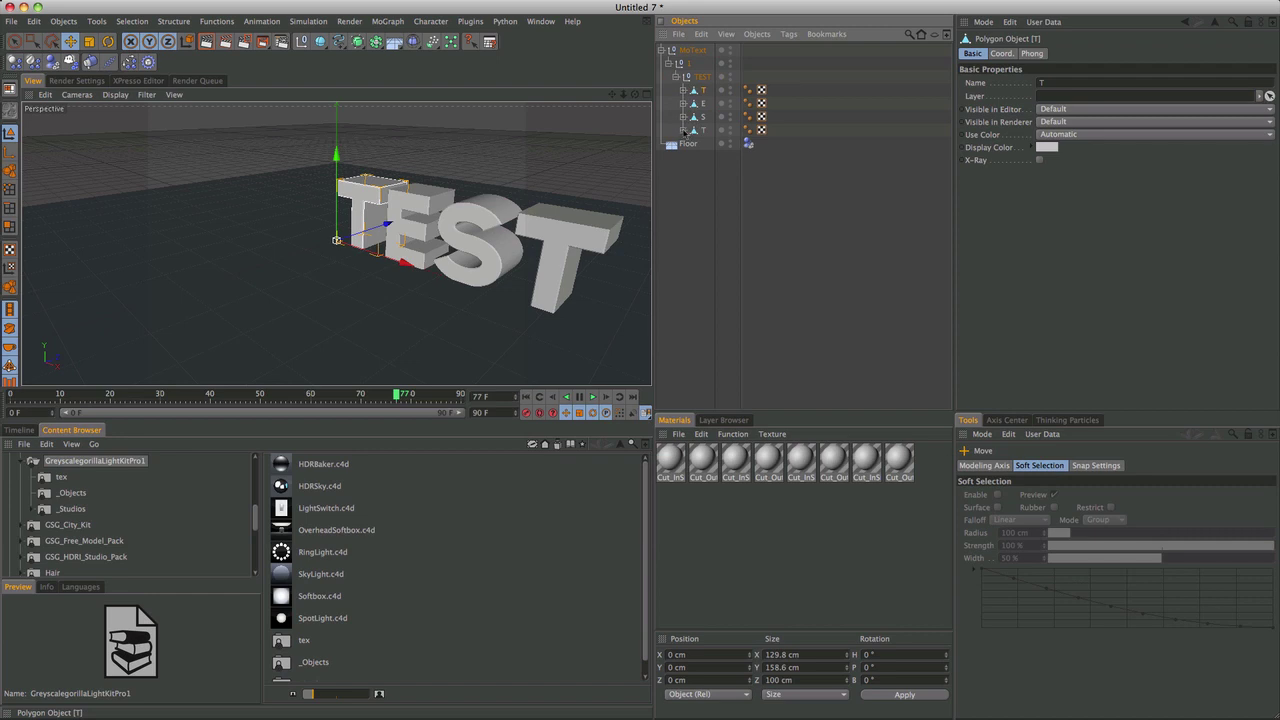
Step: Expand the last letter T and move it with its roundings and caps out to the root of the object hierarchy
left_click(683, 130)
left_click(690, 143)
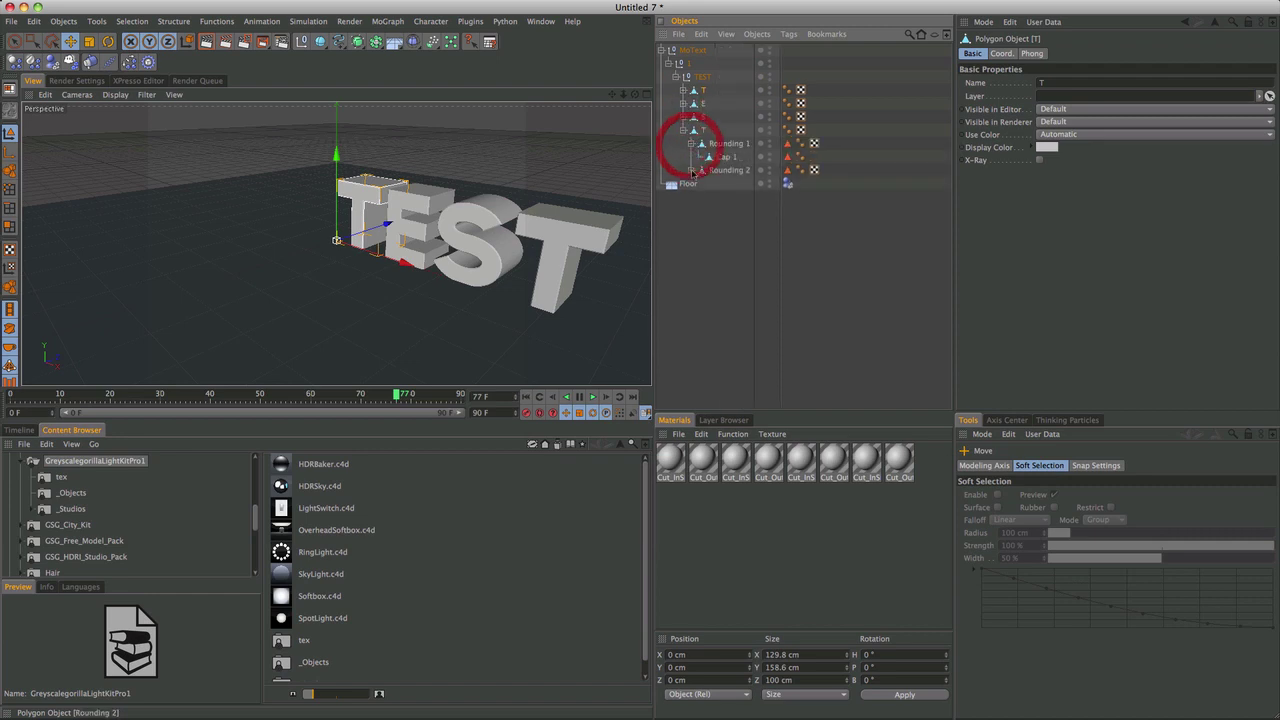
left_click(691, 171)
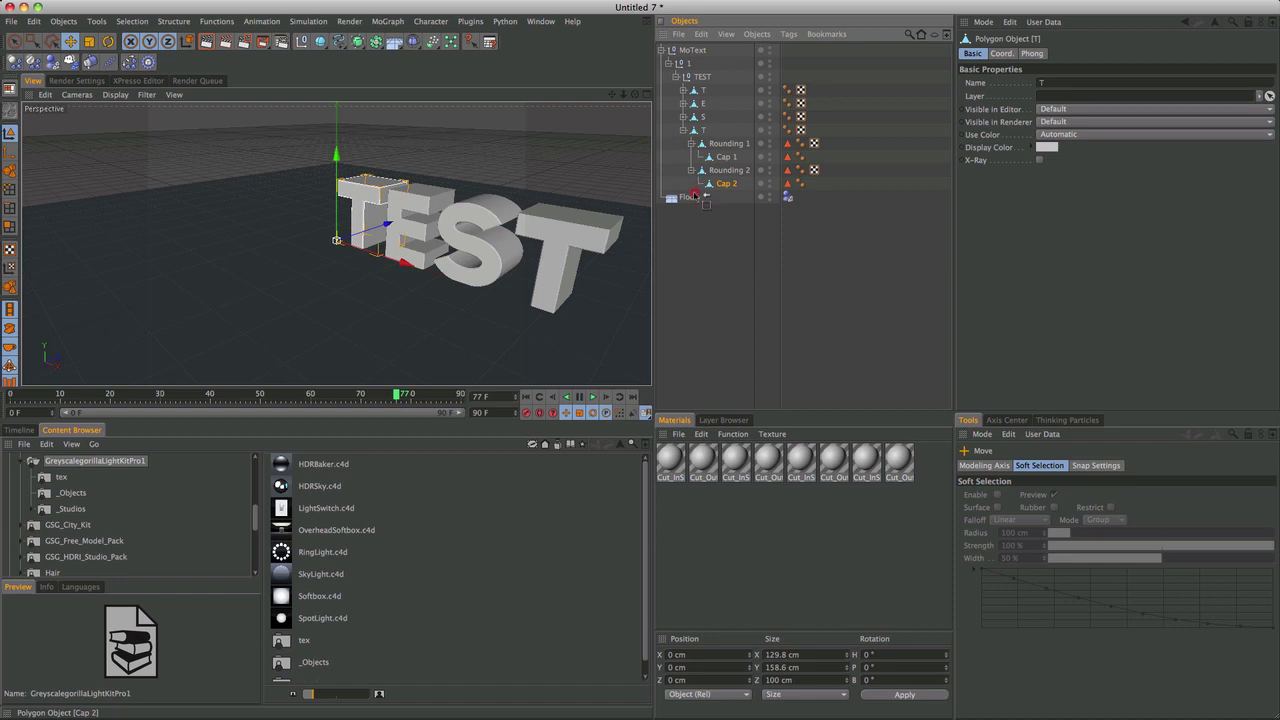
left_click_drag(695, 196, 703, 140)
Step: Move the S, E and first T with all their roundings and caps out to the root of the object hierarchy
left_click(684, 117)
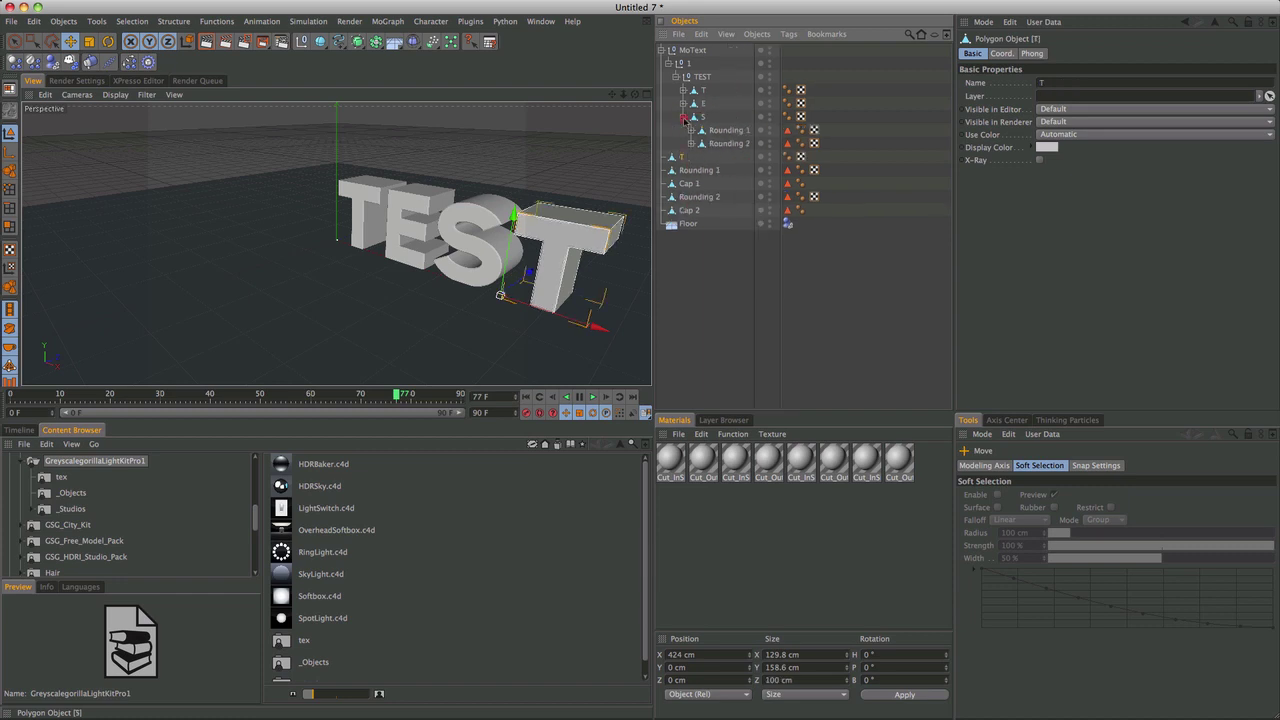
left_click(692, 143)
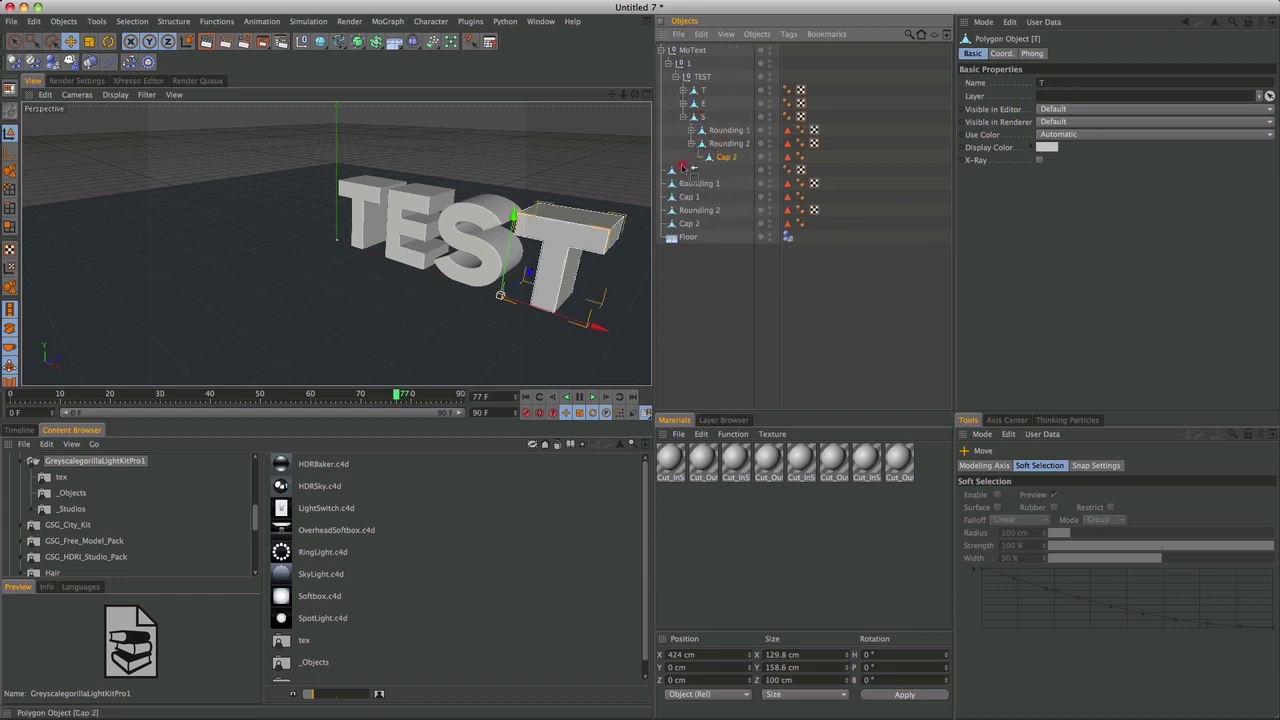
left_click_drag(682, 168, 686, 152)
left_click(691, 130)
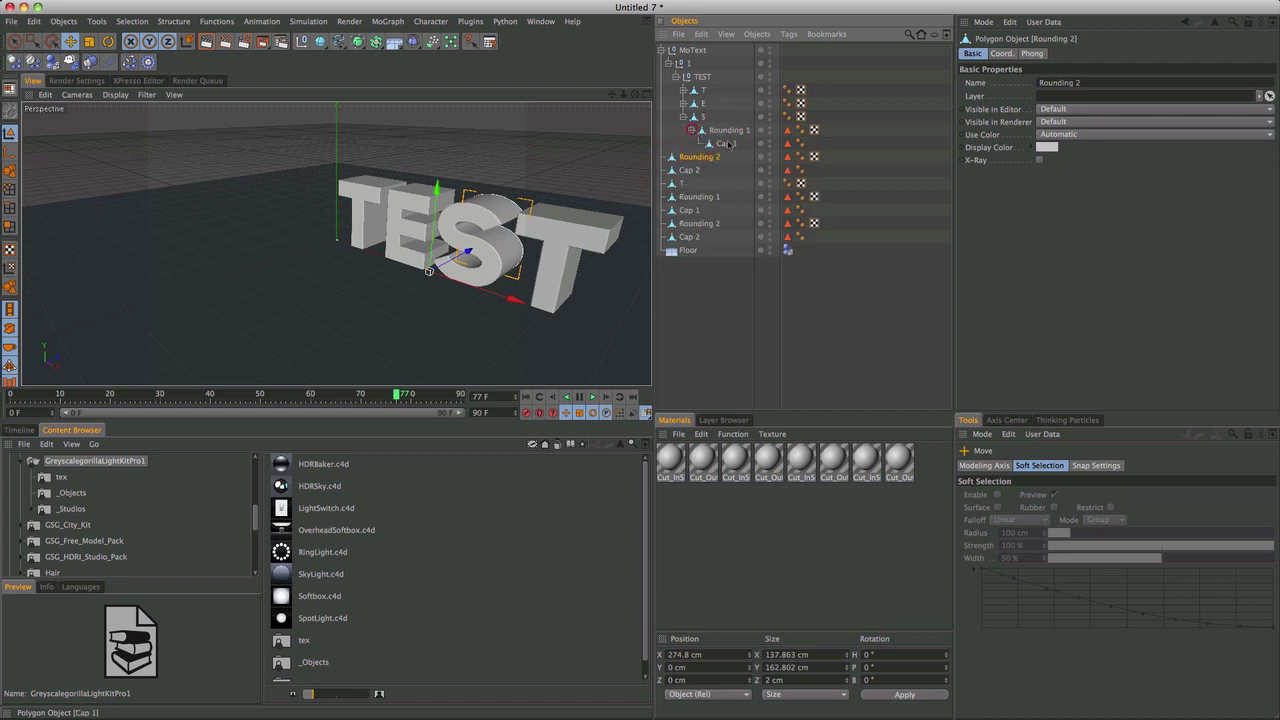
left_click_drag(727, 131, 688, 150)
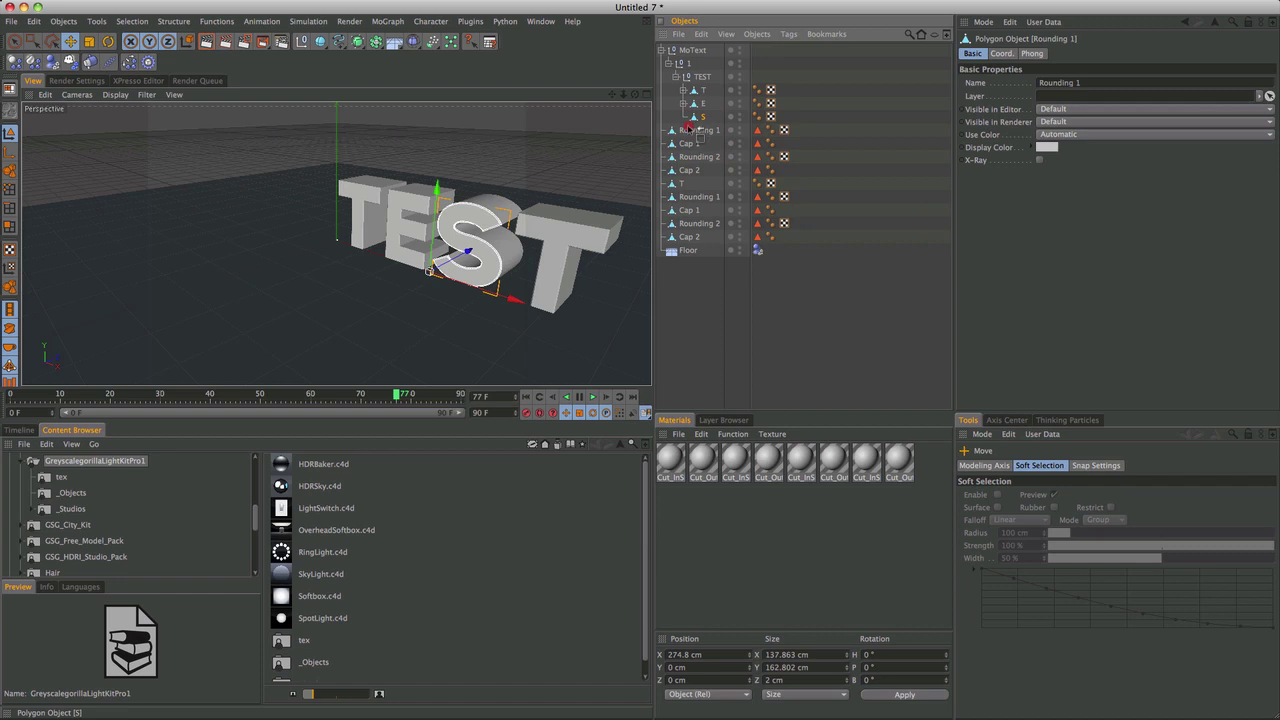
left_click(711, 378)
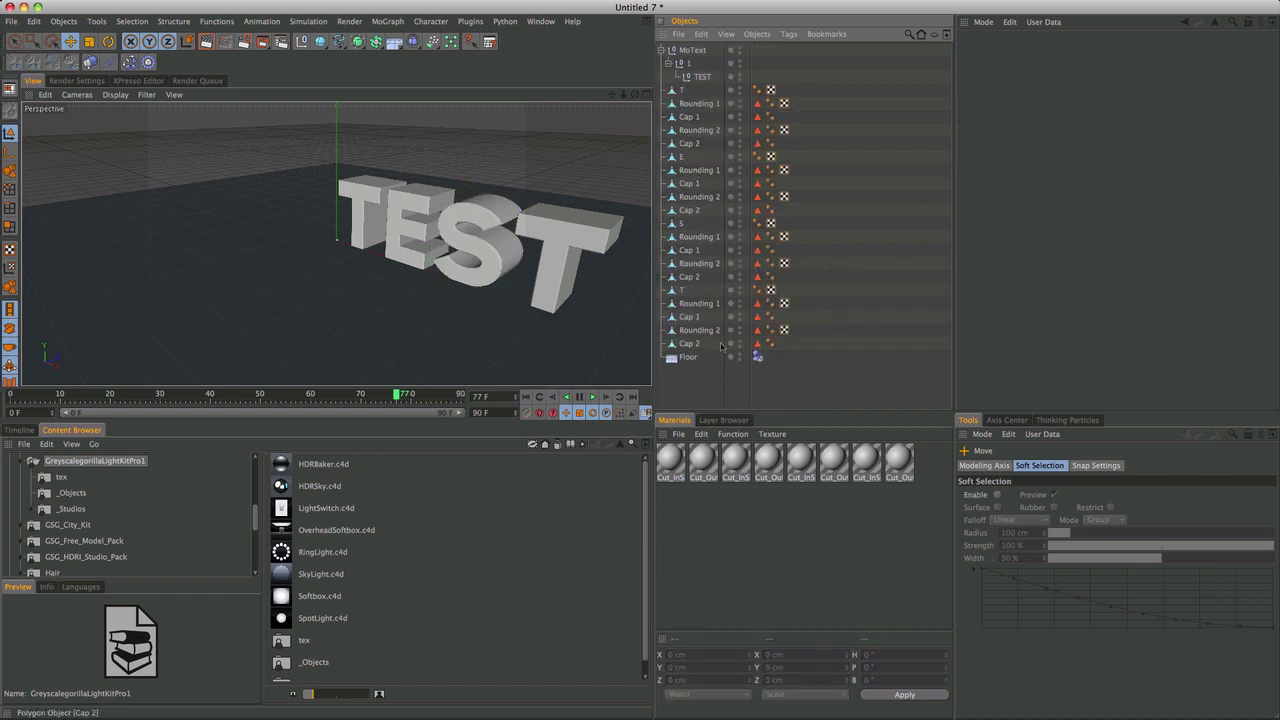
Step: Delete the empty parent nulls MoText, 1 and TEST
left_click(704, 76)
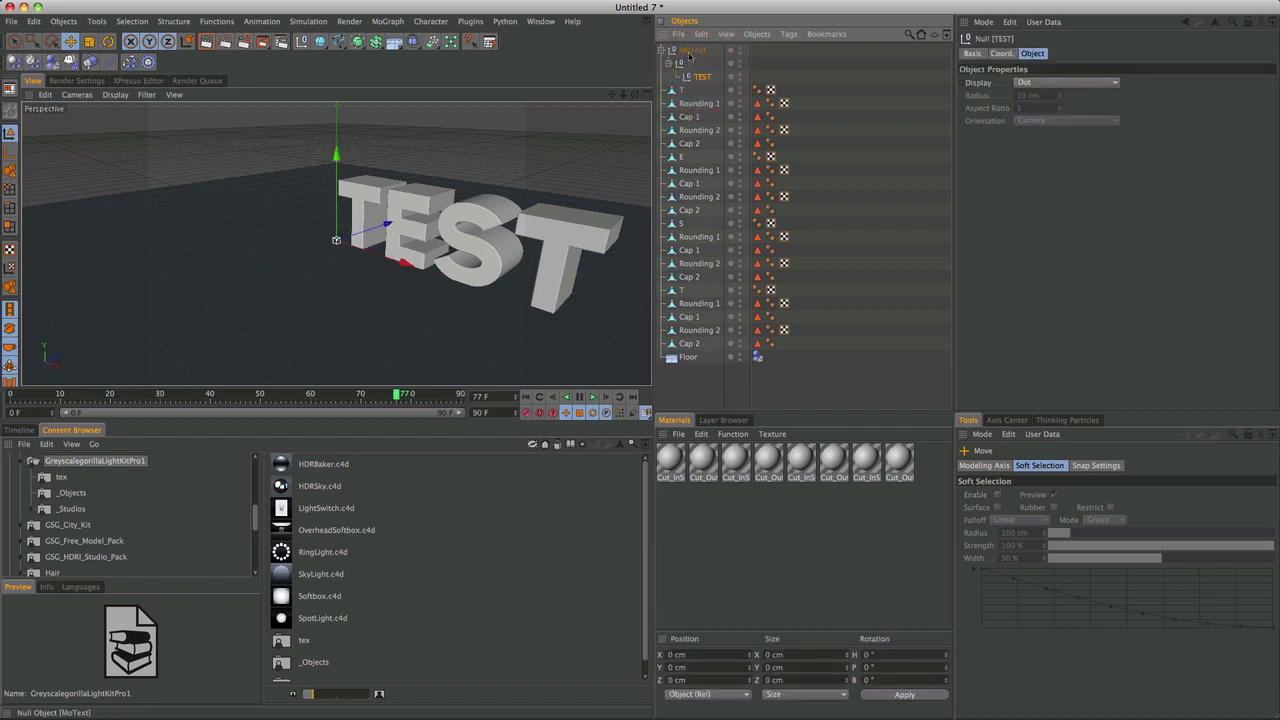
left_click(692, 50, "shift")
key("Delete")
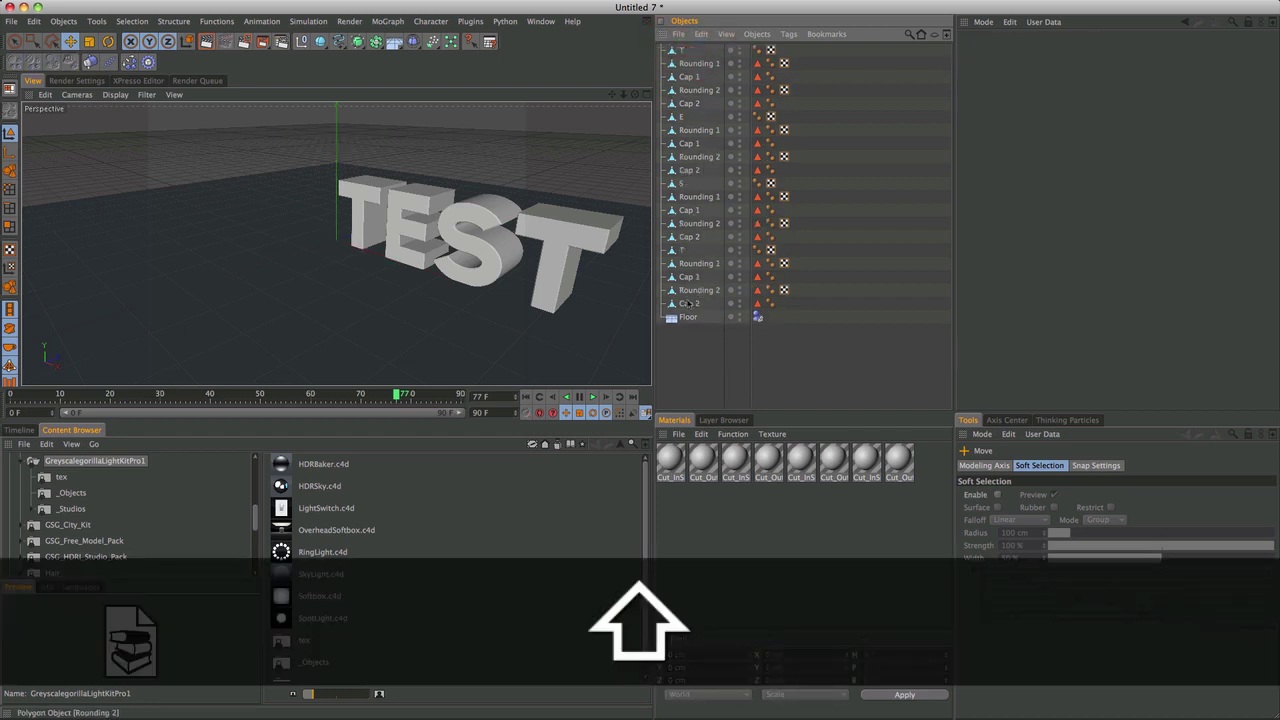
Step: Merge all letter, rounding and cap objects into a single polygon object with Connect+Delete
left_click(685, 304, "shift")
left_click(683, 50, "shift")
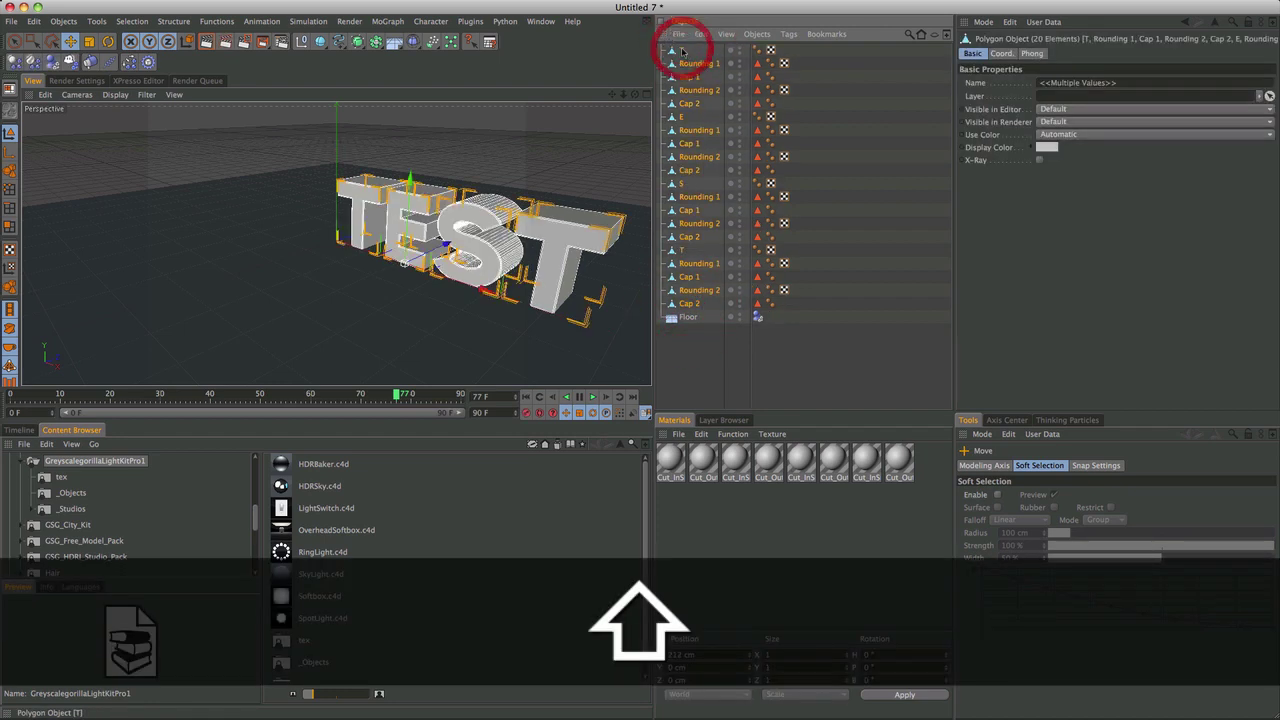
right_click(703, 295)
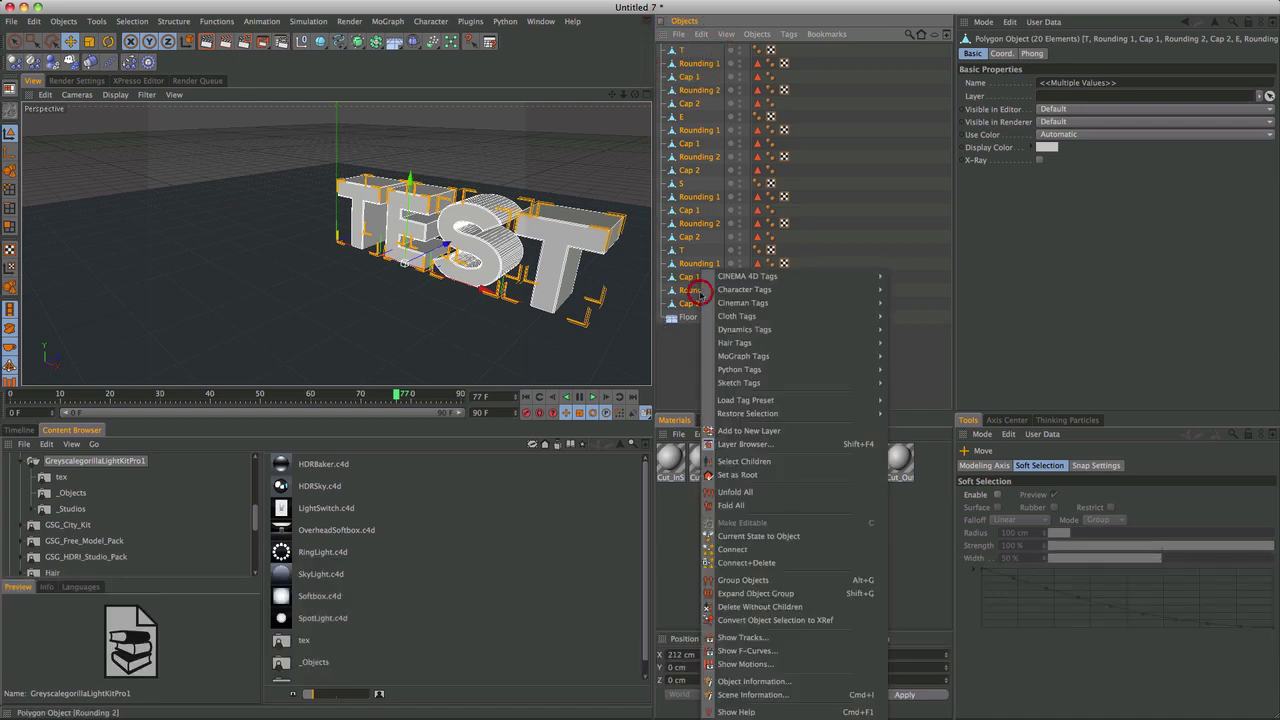
left_click(765, 563)
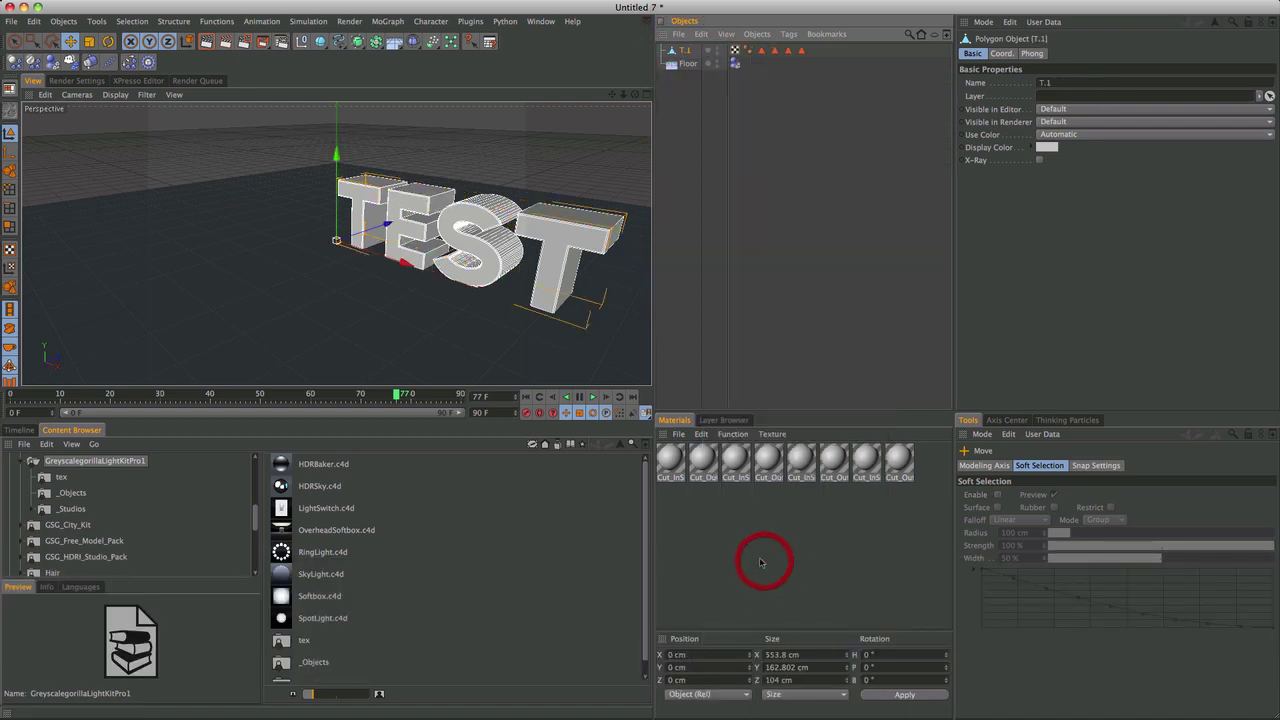
left_click(682, 50)
left_click(688, 97)
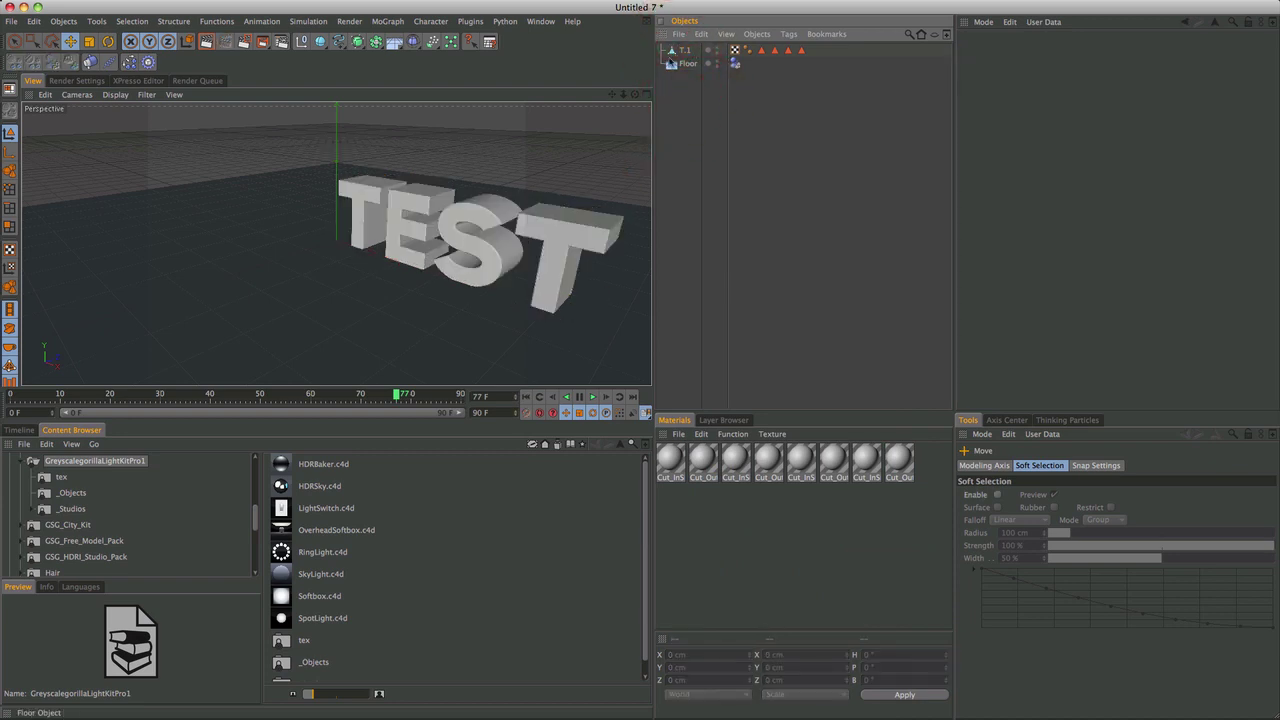
Step: Open the Thrausi plugin for the merged text object and set the number of pieces to 30
left_click(684, 50)
left_click(478, 22)
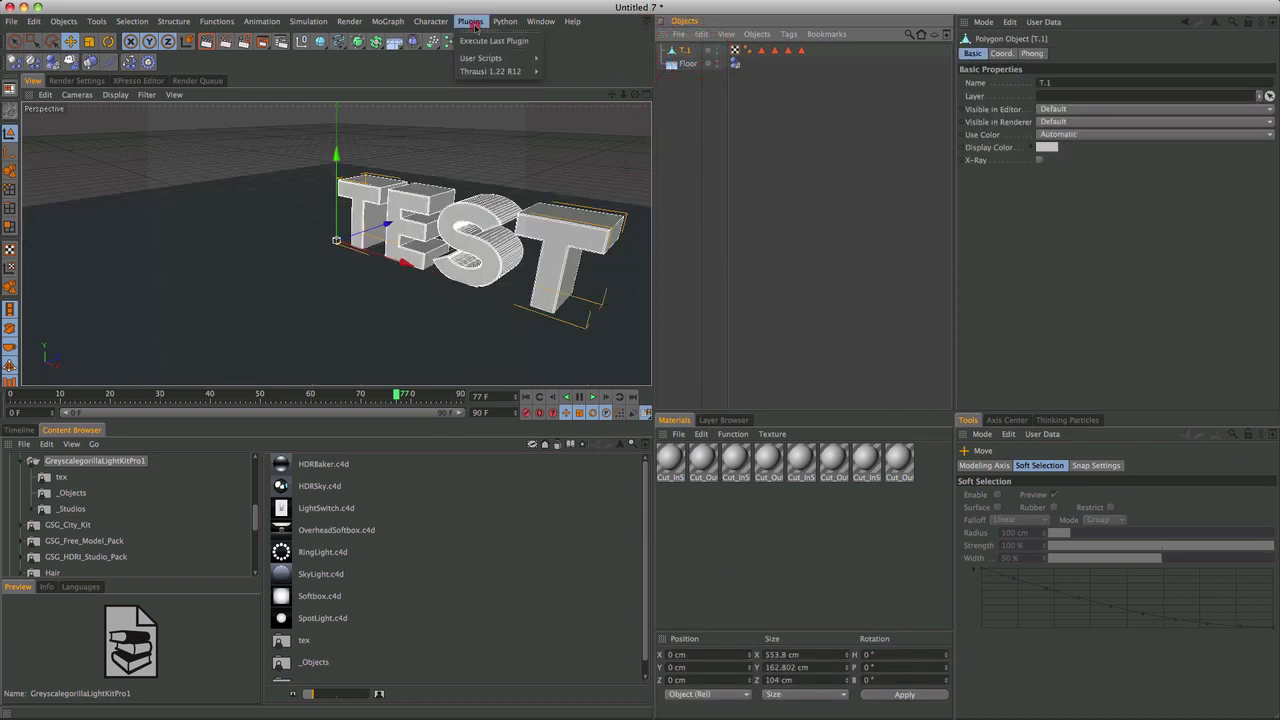
mouse_move(490, 71)
left_click(573, 78)
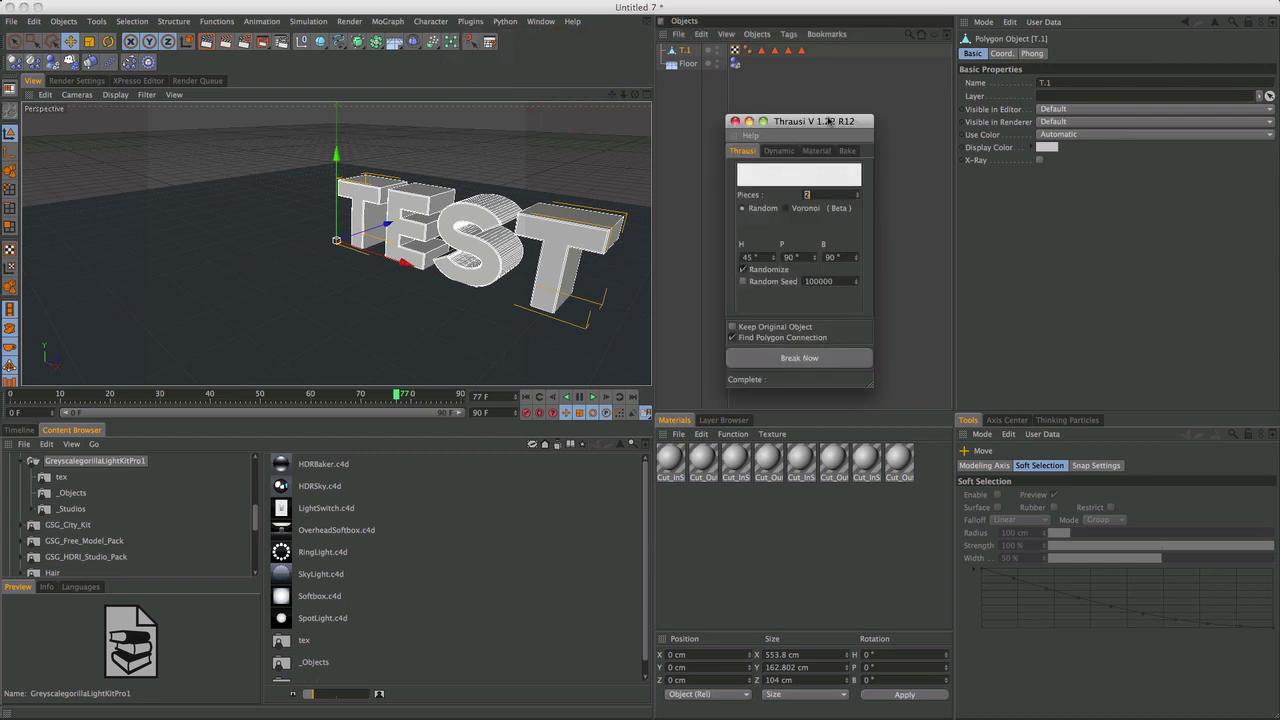
left_click_drag(826, 117, 744, 101)
left_click(676, 180)
type("30")
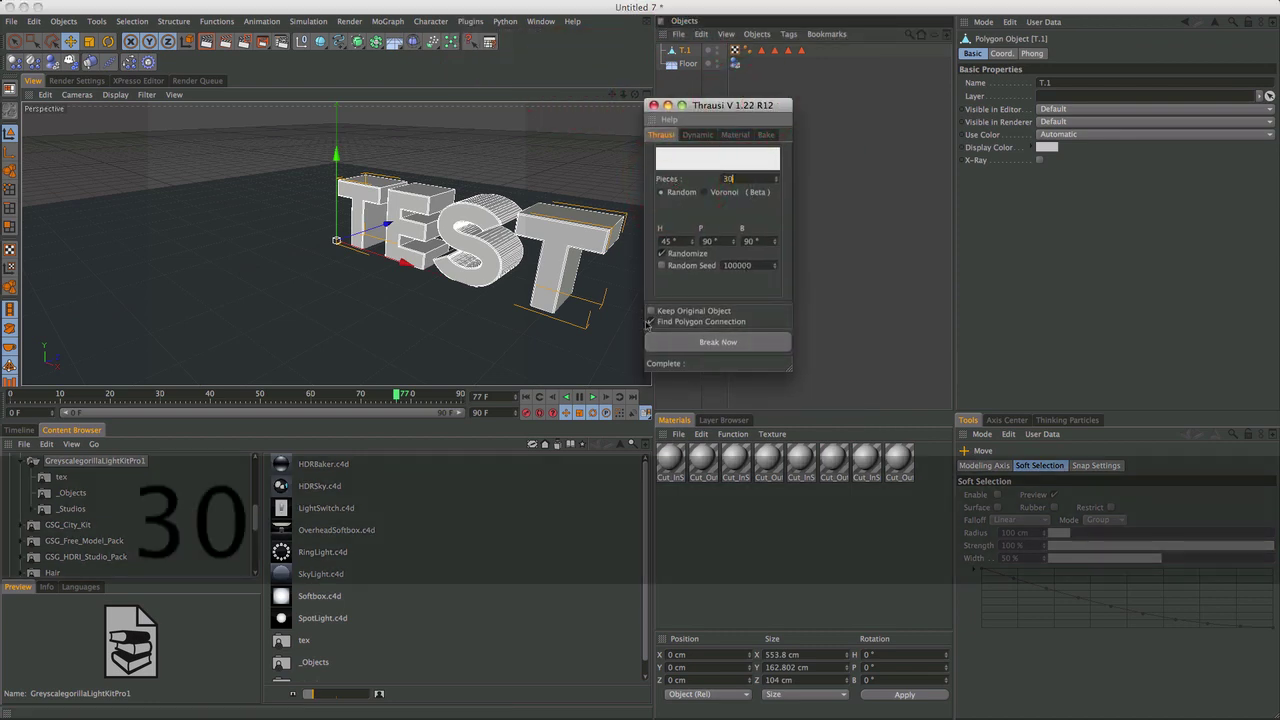
Step: Turn off Find Polygon Connection, break the text into pieces and close the Thrausi window
left_click(651, 321)
left_click(697, 344)
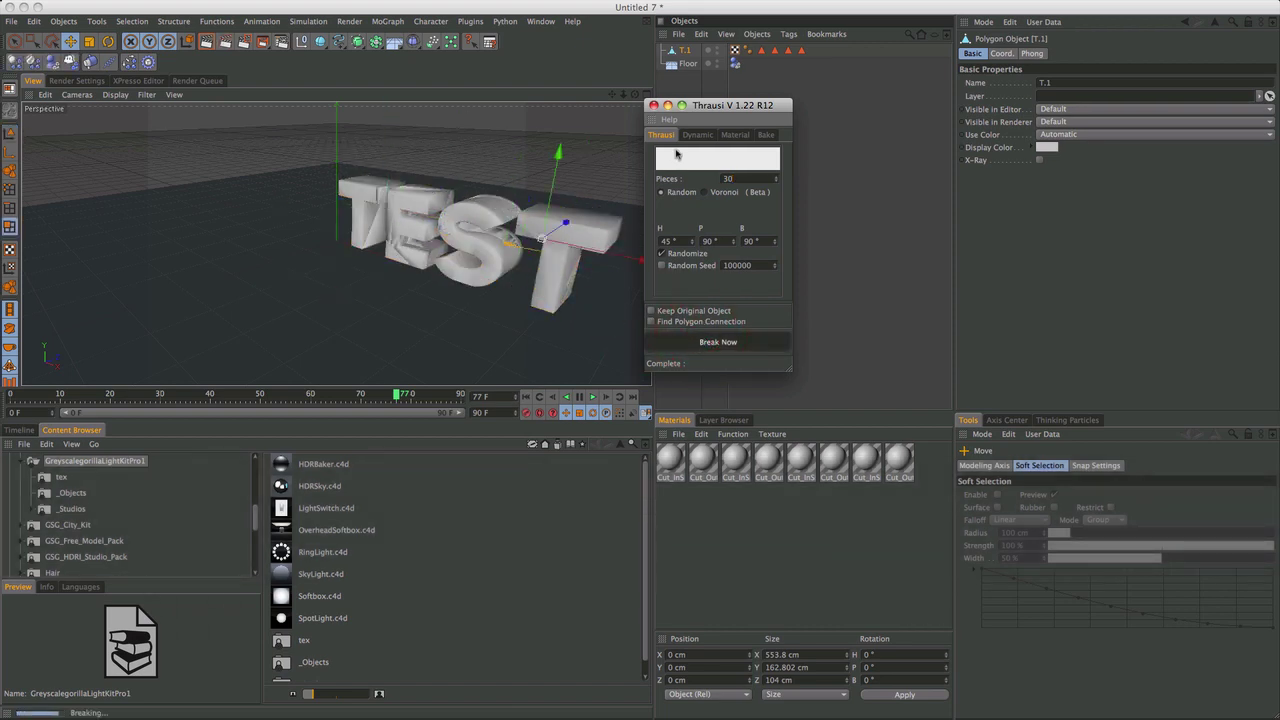
left_click(653, 105)
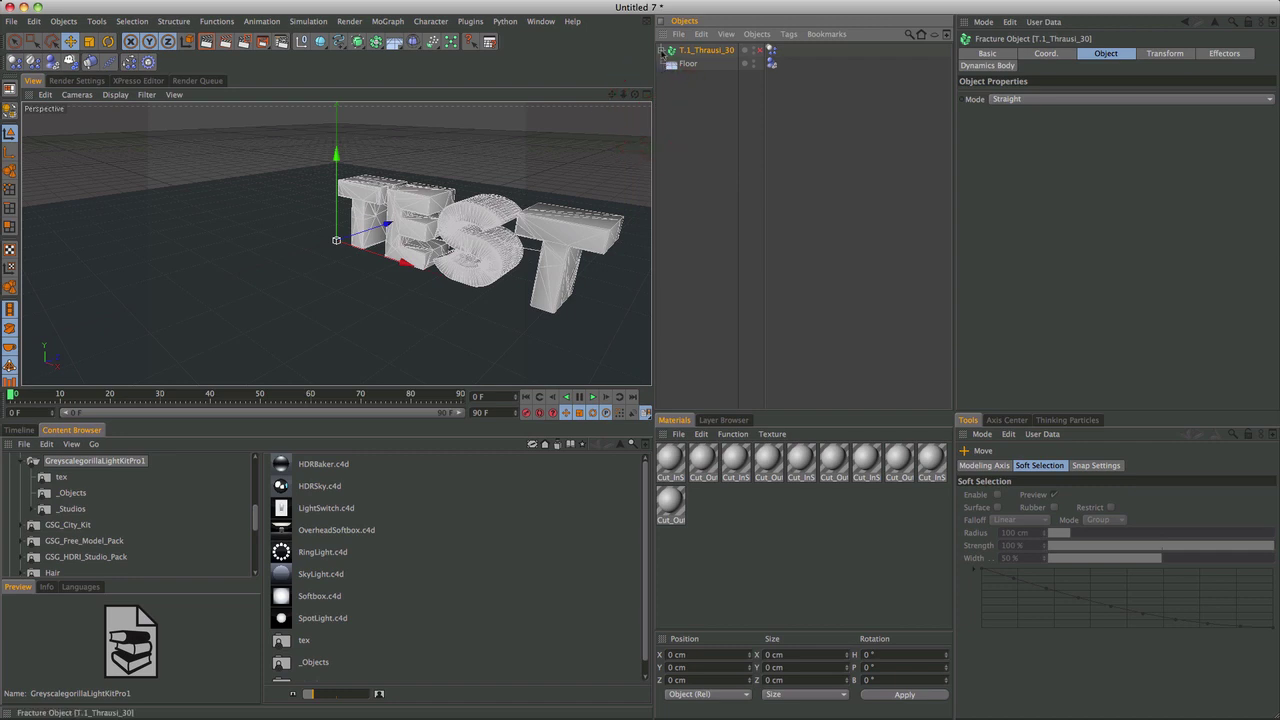
Step: Inspect the pieces inside the fracture object and play the animation from the start to check how the text breaks
left_click(661, 50)
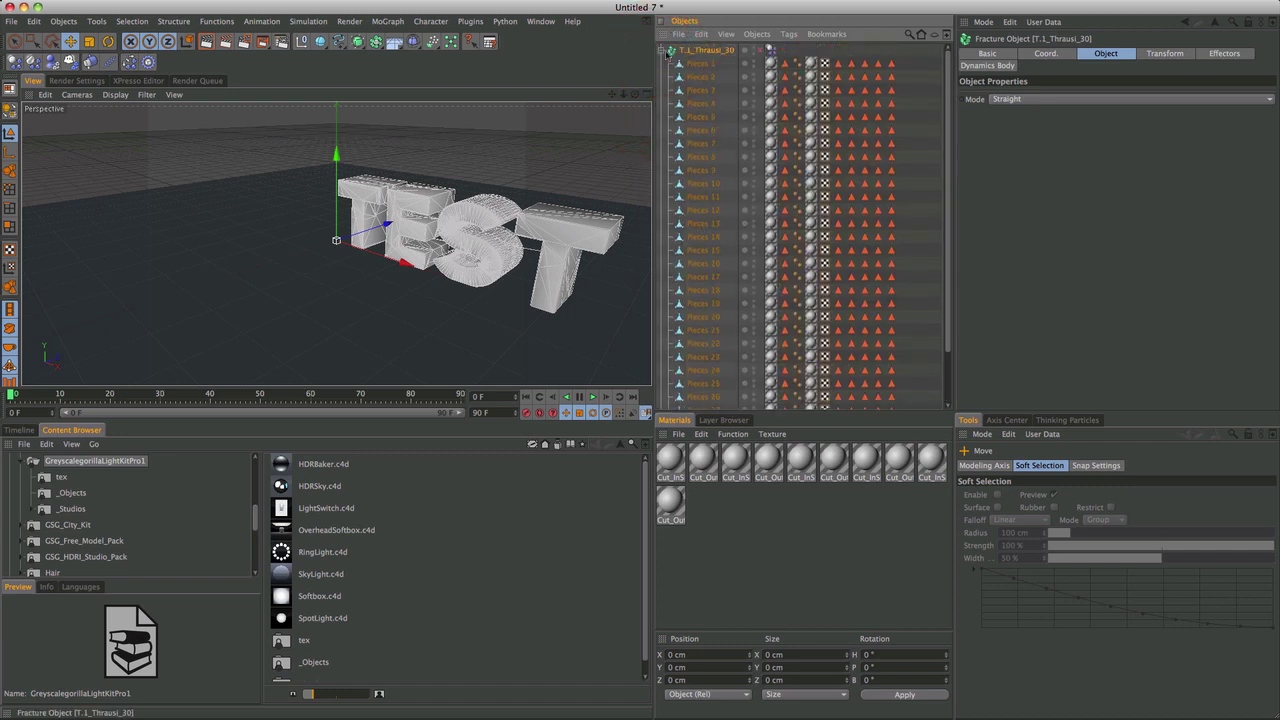
left_click(661, 50)
left_click(720, 134)
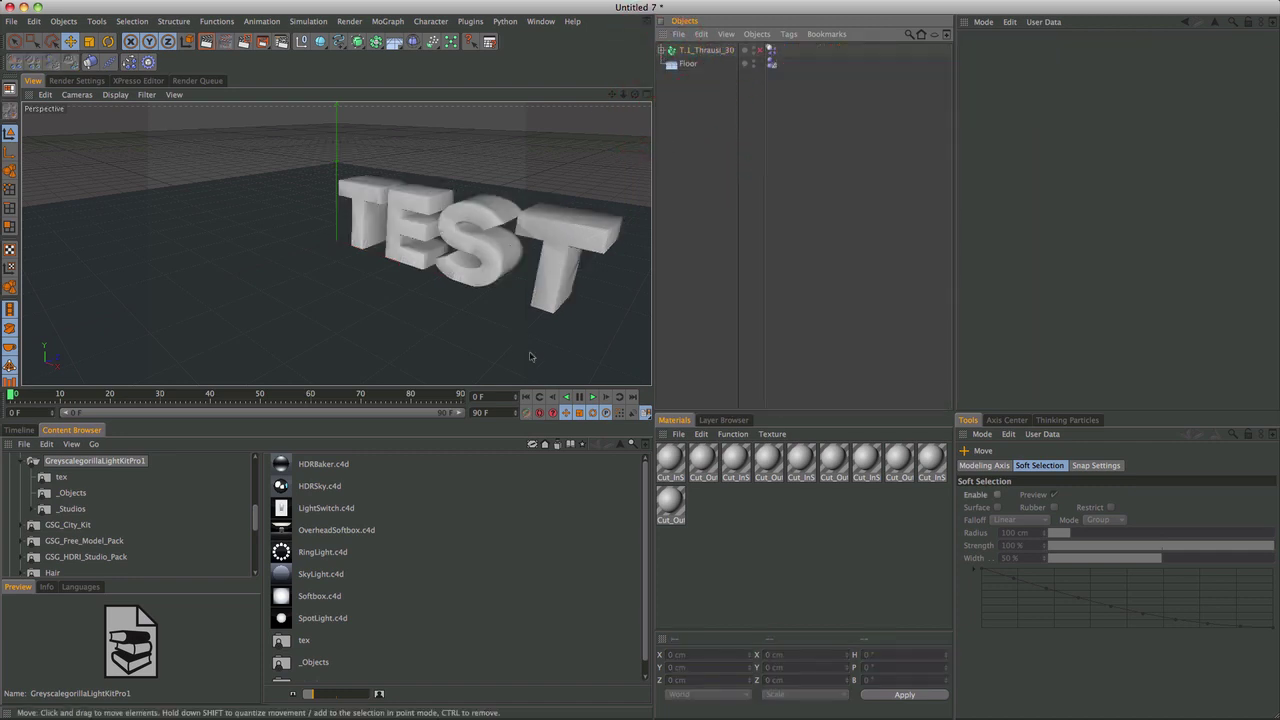
left_click(592, 397)
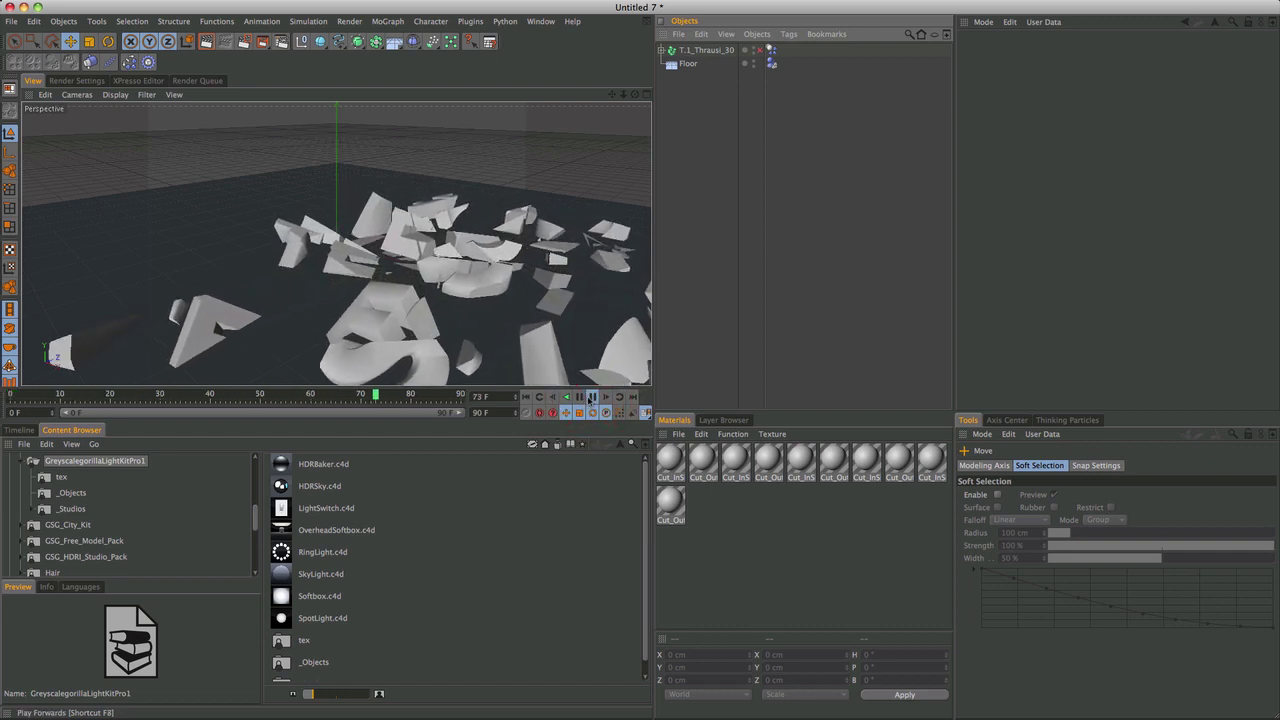
left_click(591, 398)
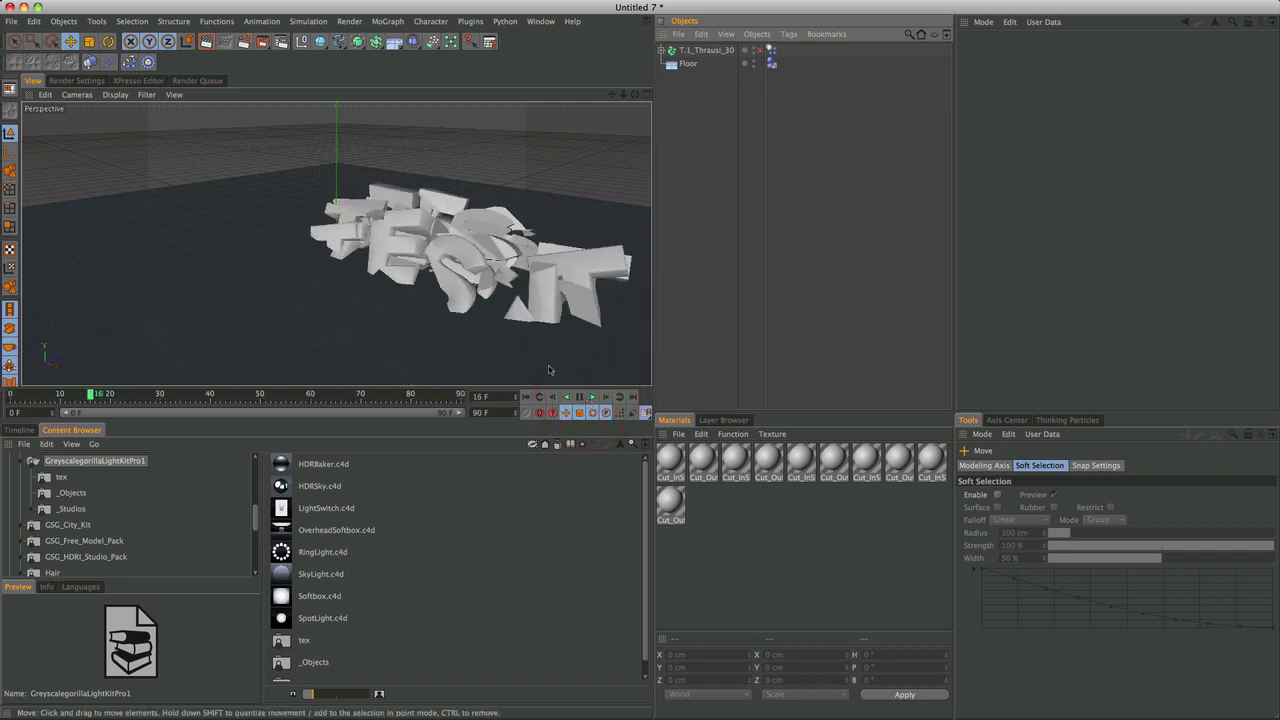
left_click(529, 399)
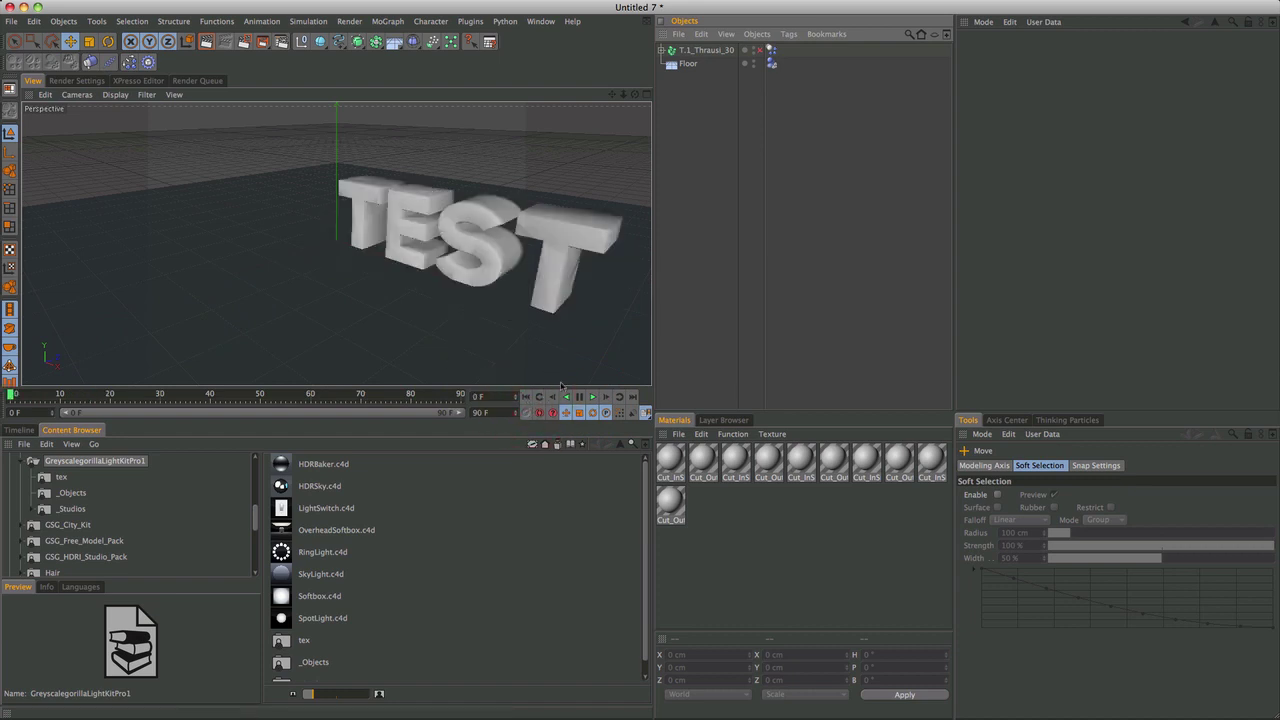
Step: Render the active view to preview the fractured text at the first frame
left_click(206, 41)
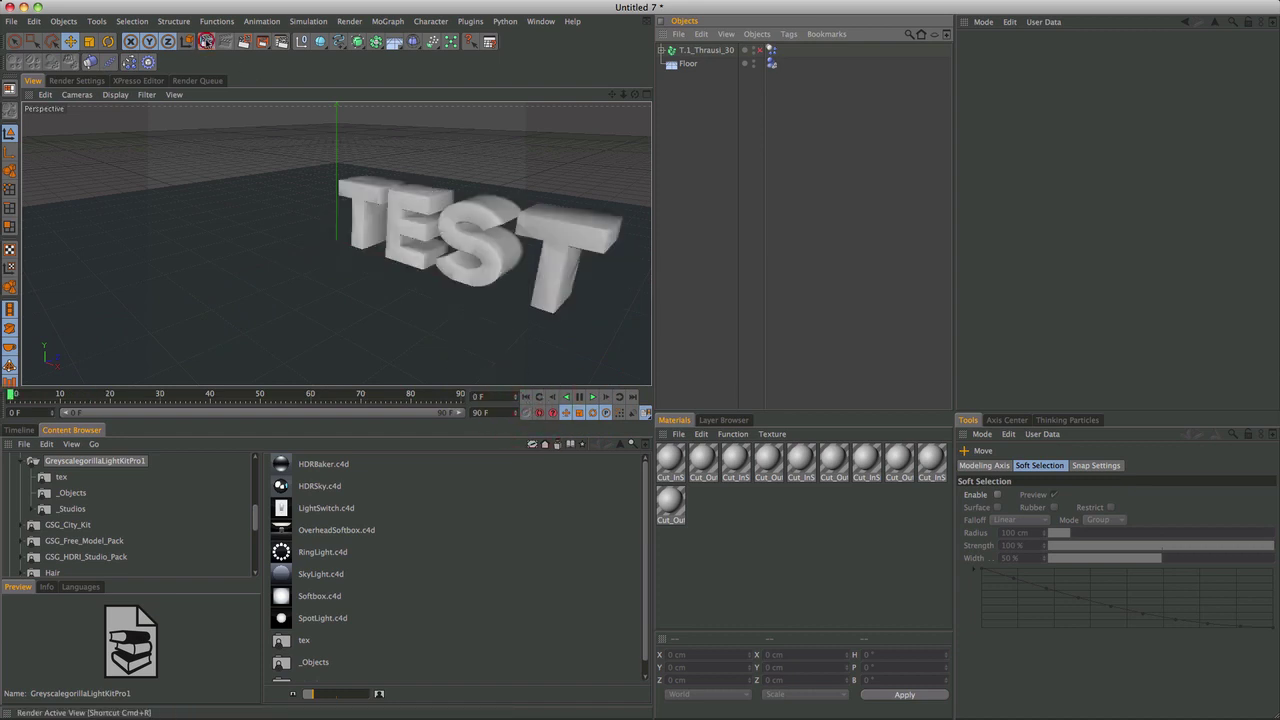
left_click(509, 282)
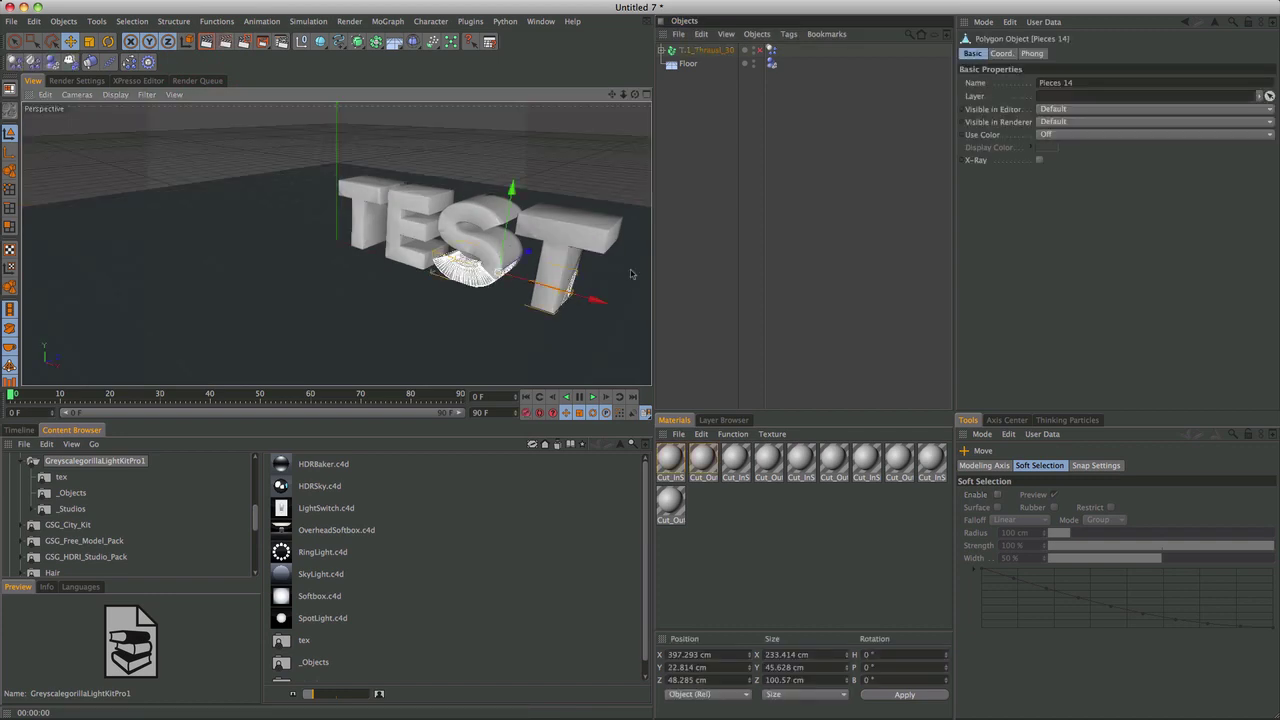
scroll(625, 276, "down", 3)
scroll(473, 337, "down", 3)
scroll(456, 350, "up", 3)
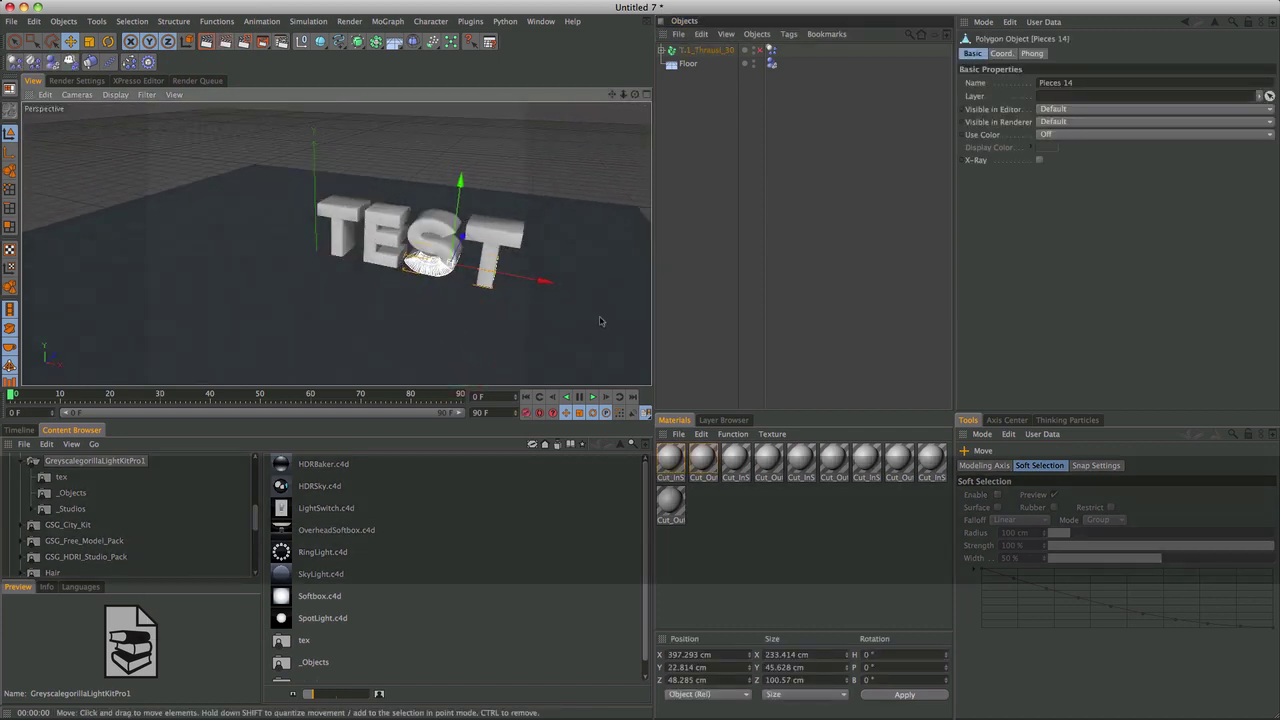
left_click(709, 129)
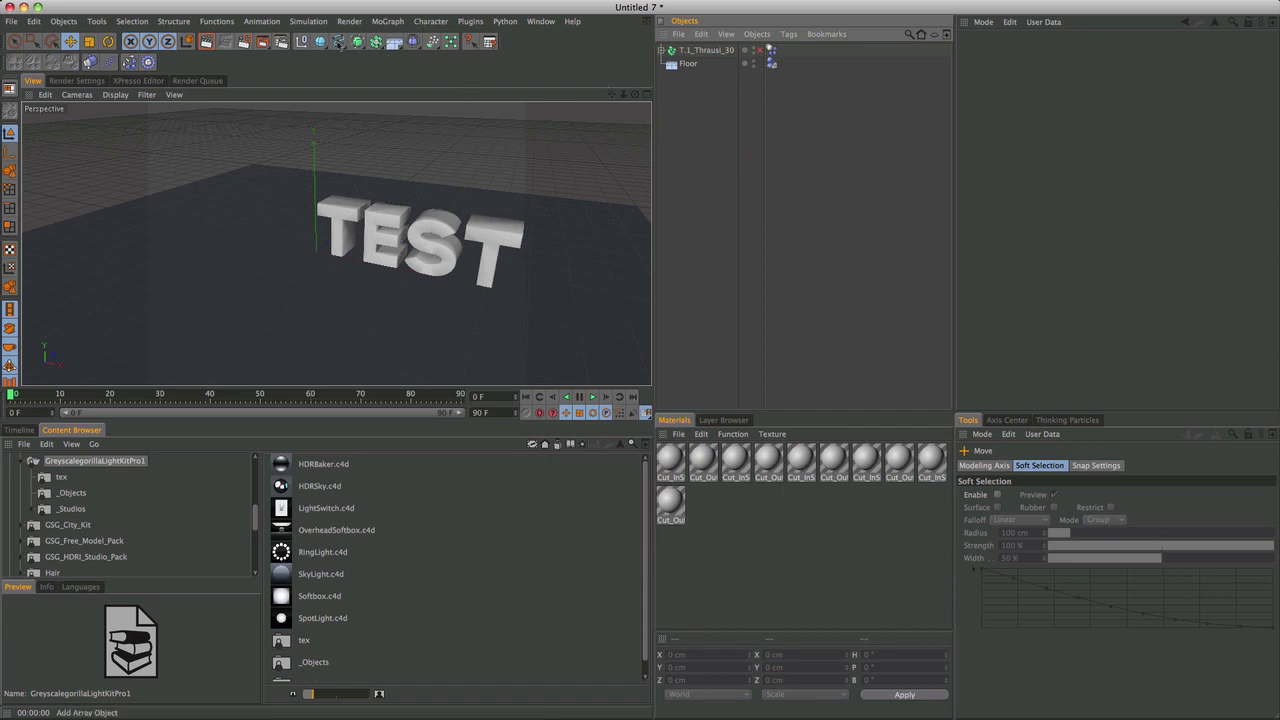
Step: Add a sphere and position it partly below the floor between the letters, at about X 268 cm and Y -17 cm
left_click_drag(320, 41, 428, 51)
left_click_drag(360, 271, 445, 290)
left_click_drag(396, 215, 400, 223)
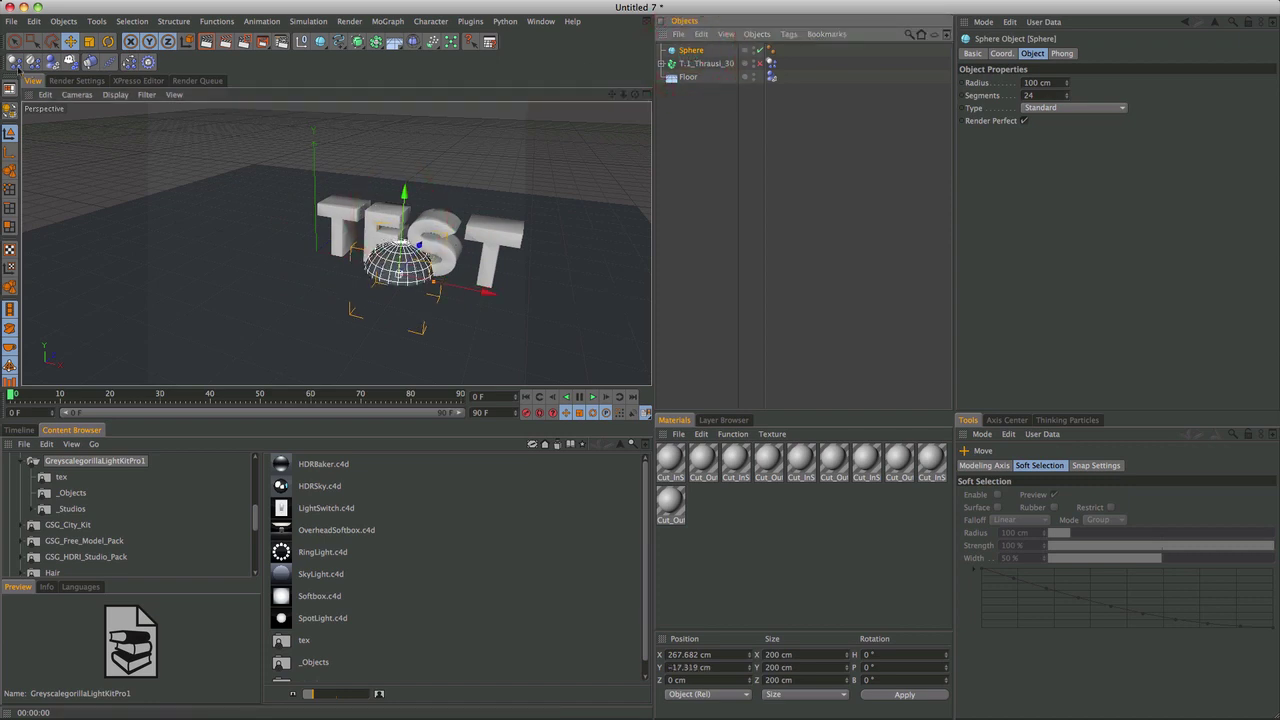
Step: Give the sphere a Dynamics Body tag and show the tag's settings
left_click(771, 63)
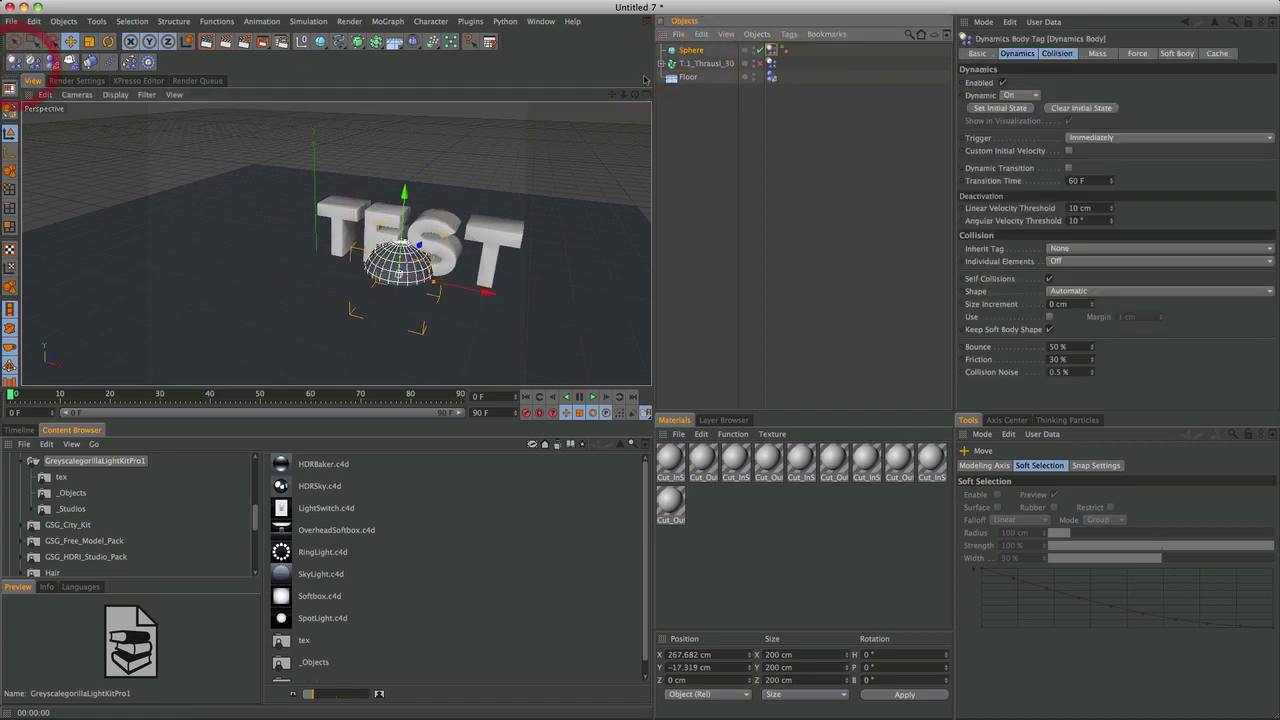
left_click(771, 77)
left_click(772, 49)
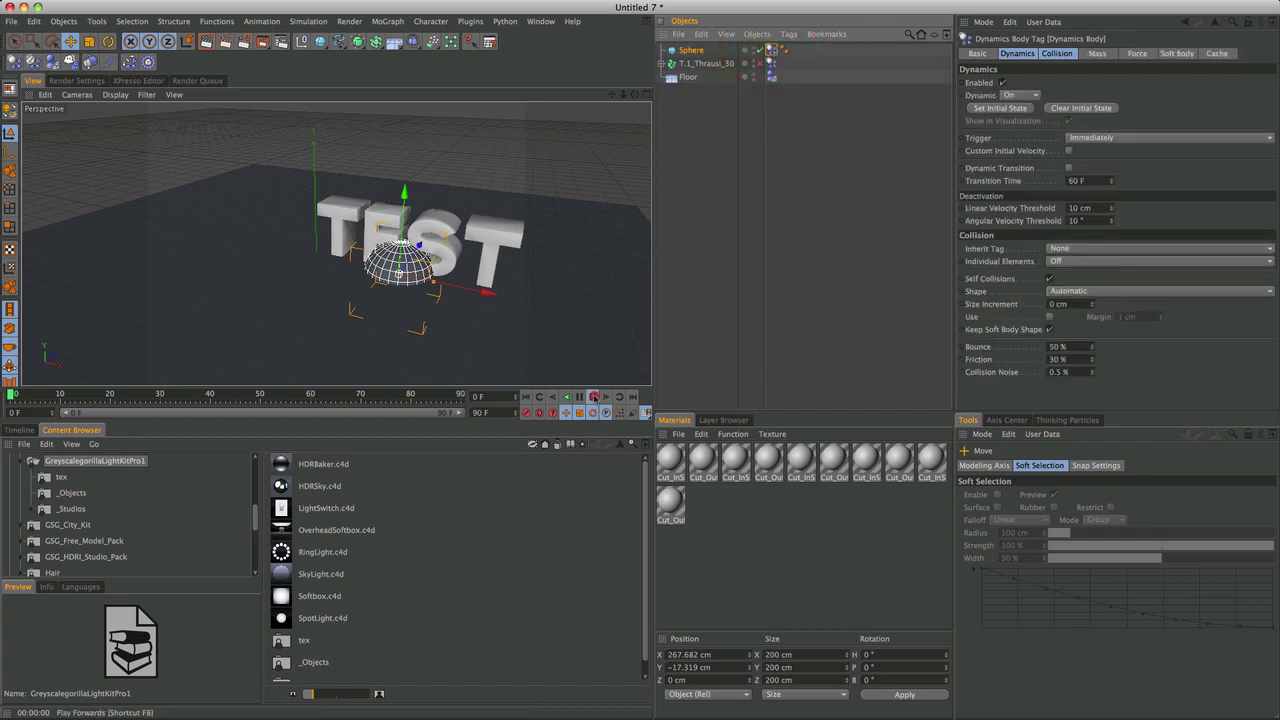
Step: Play the animation several times to check how the sphere affects the text pieces, and render the view at the first frame
left_click(592, 397)
left_click(590, 397)
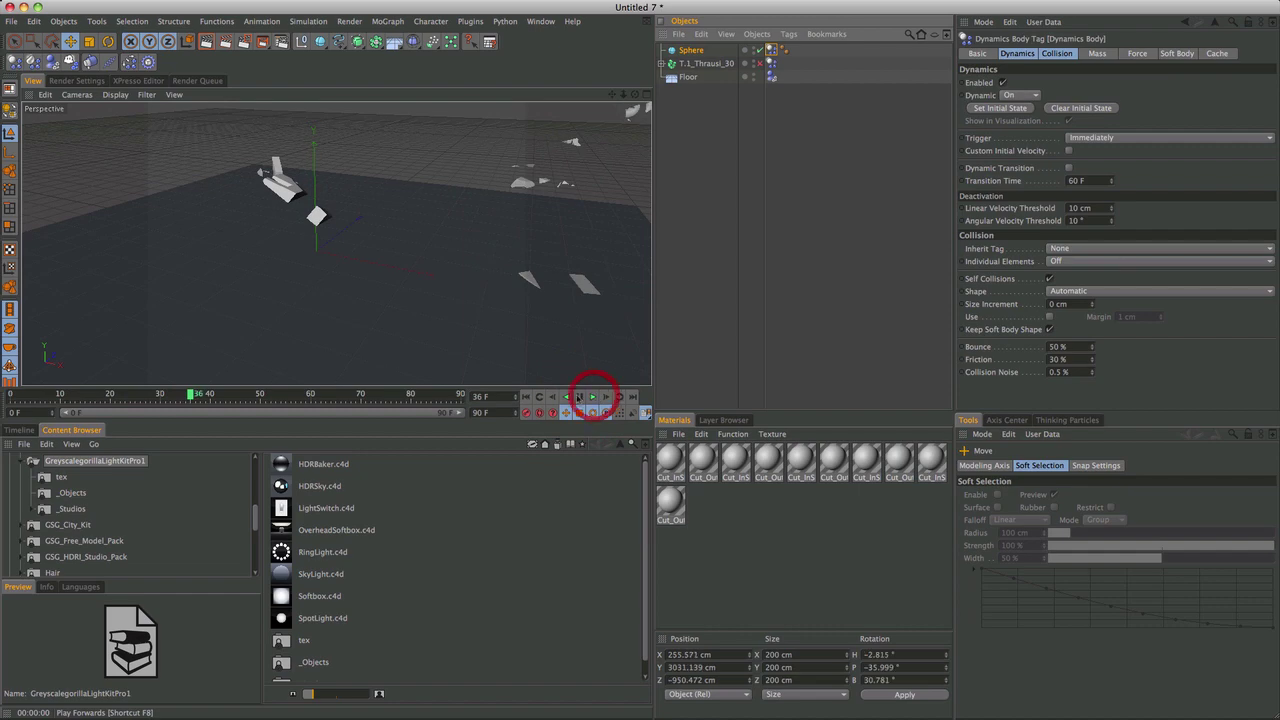
left_click(527, 397)
left_click(592, 397)
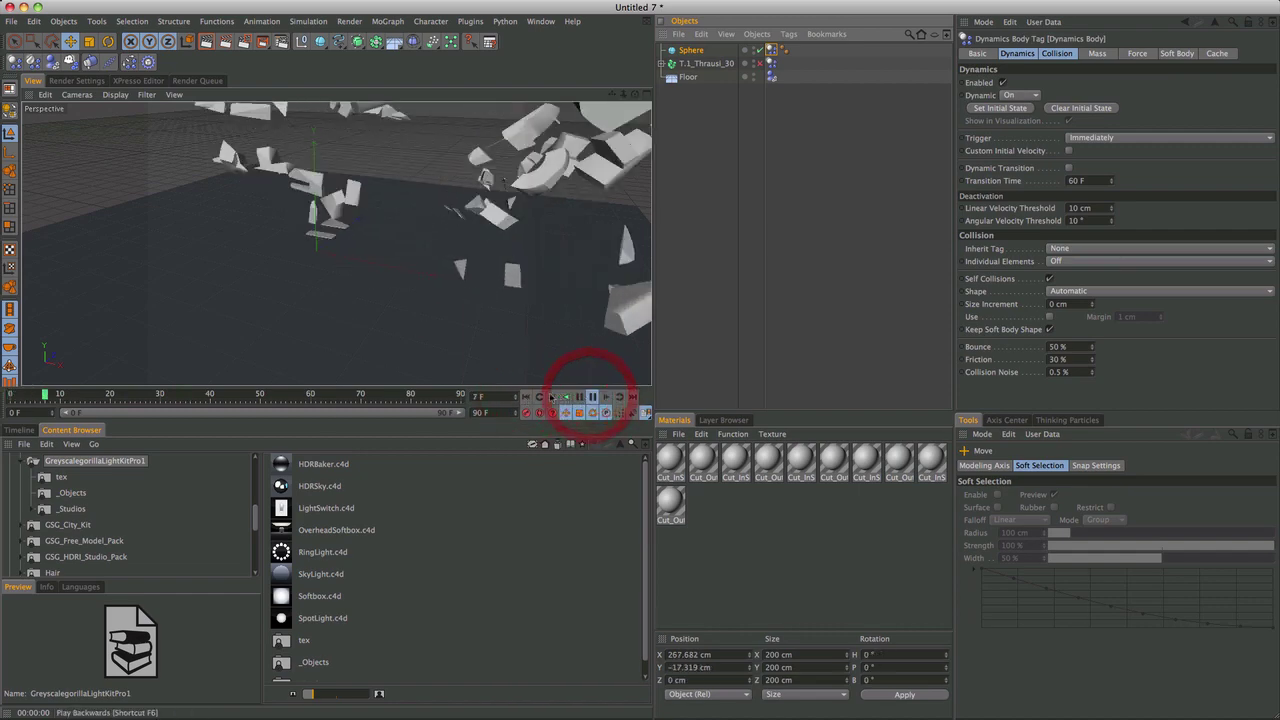
left_click(530, 397)
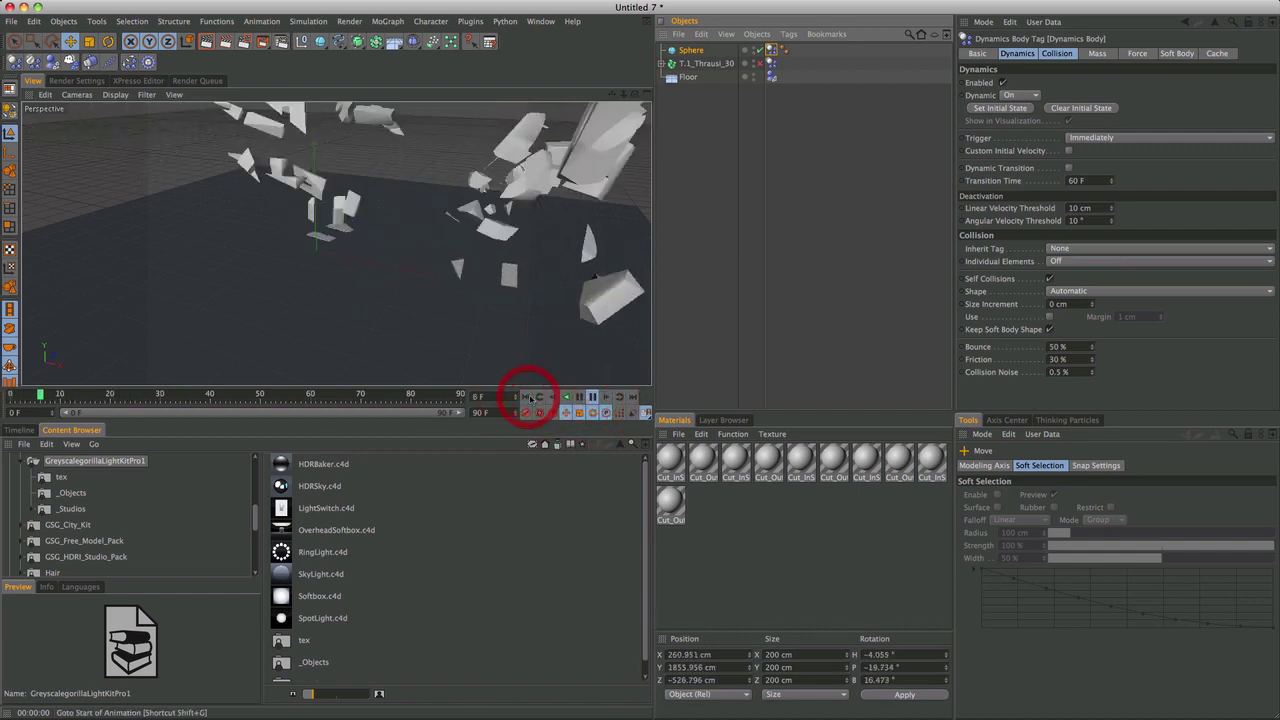
left_click(590, 397)
left_click(524, 397)
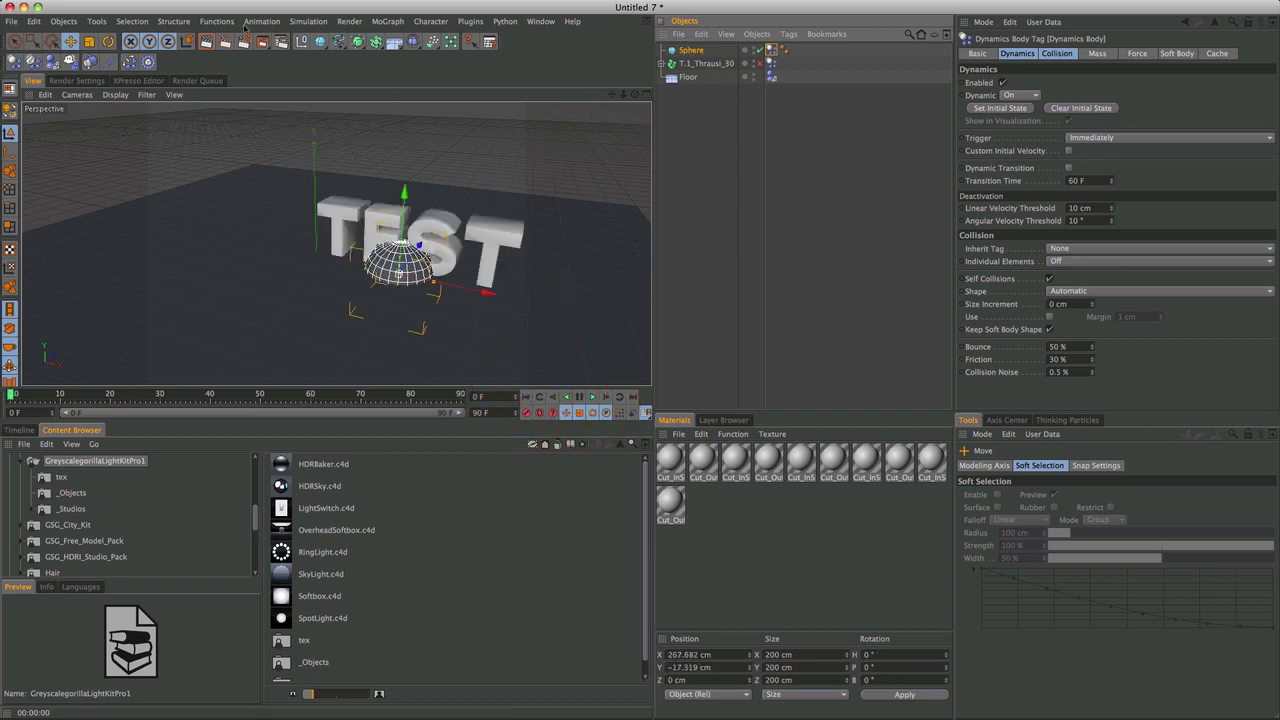
left_click(207, 41)
left_click(313, 157)
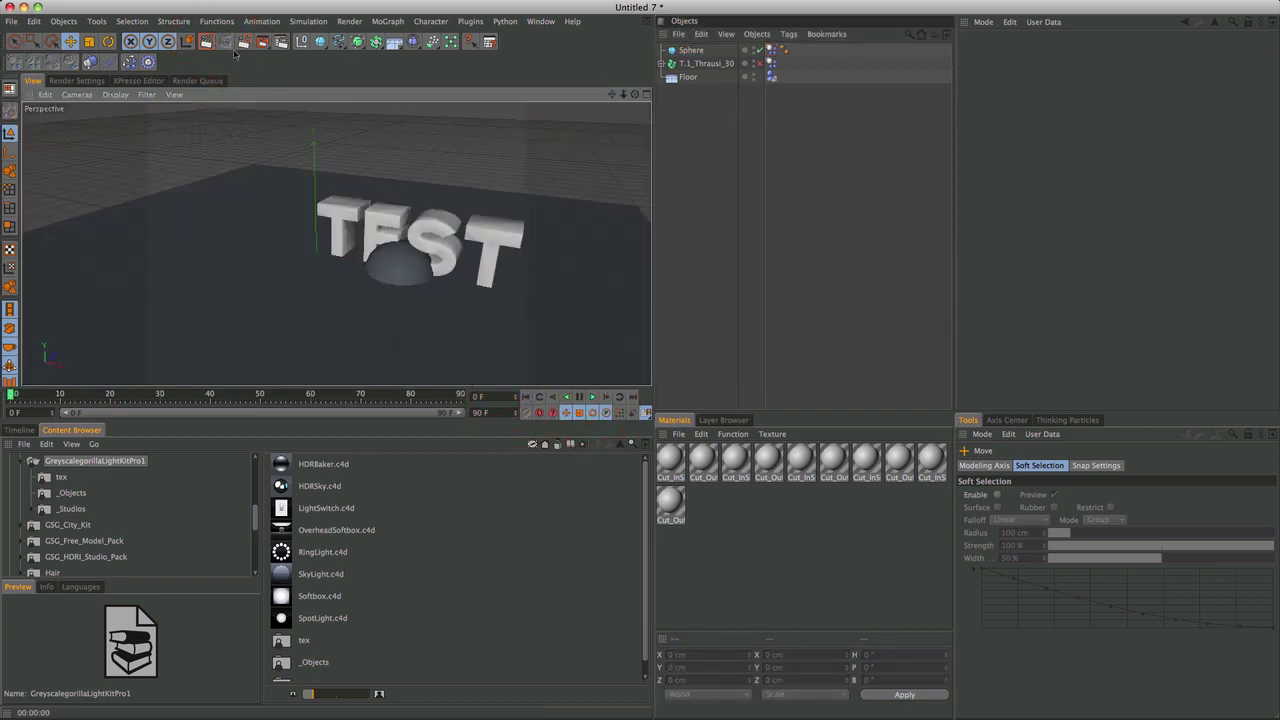
Step: Render the active view once more, and add a Compositing tag to the sphere
left_click(207, 41)
left_click(411, 275)
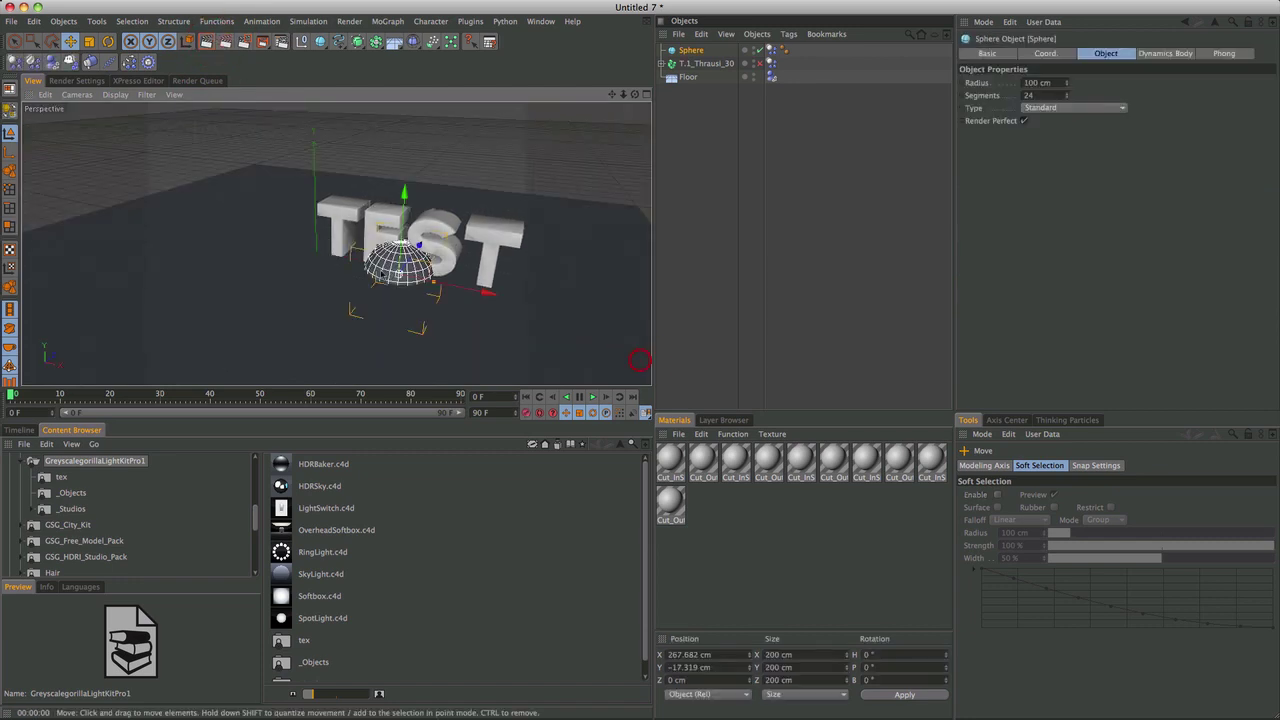
right_click(697, 50)
mouse_move(850, 57)
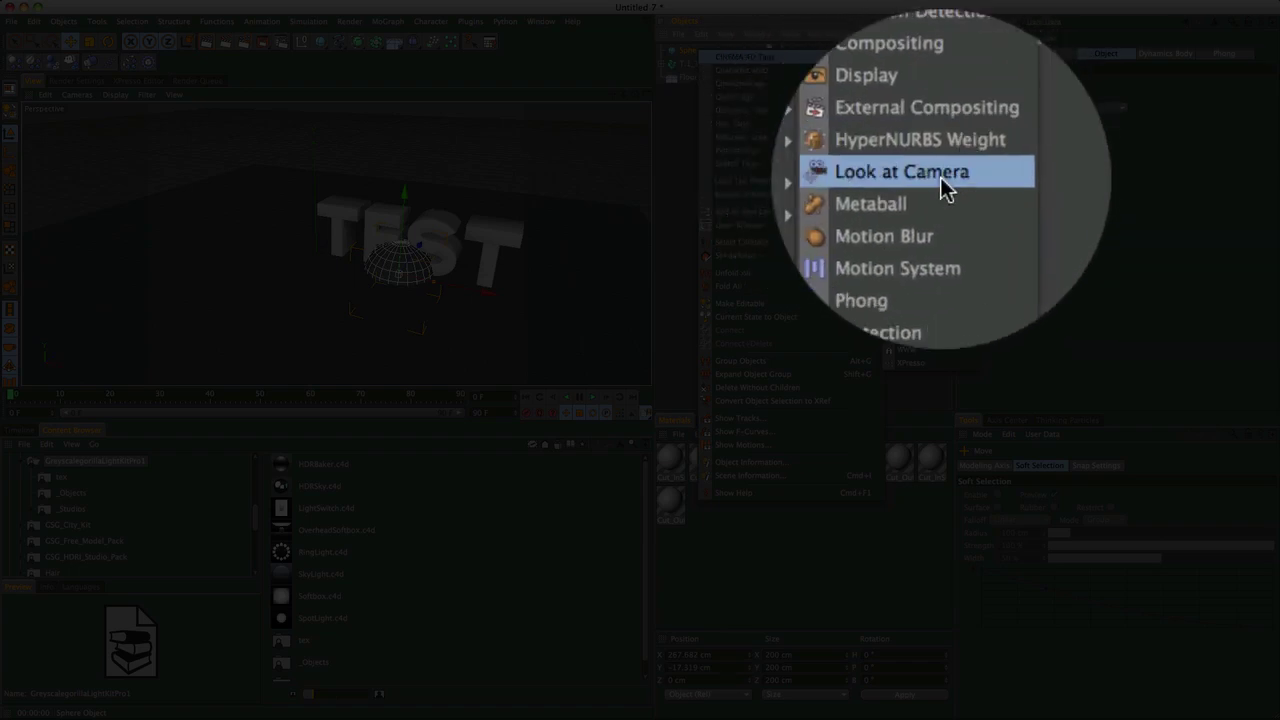
left_click(930, 178)
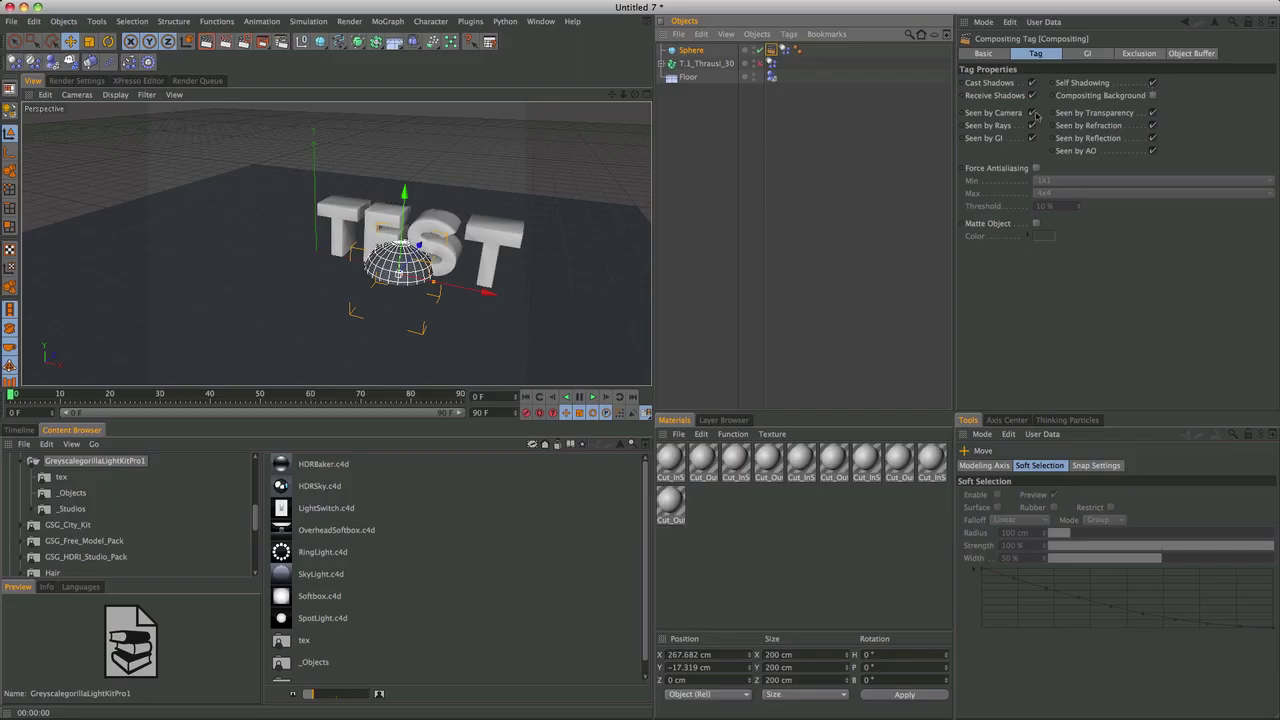
Step: Turn off Seen by Camera, Receive Shadows, Cast Shadows, Seen by Transparency, Seen by Refraction and Seen by Reflection in the sphere's Compositing tag
left_click(1033, 112)
left_click(1032, 95)
left_click(1032, 82)
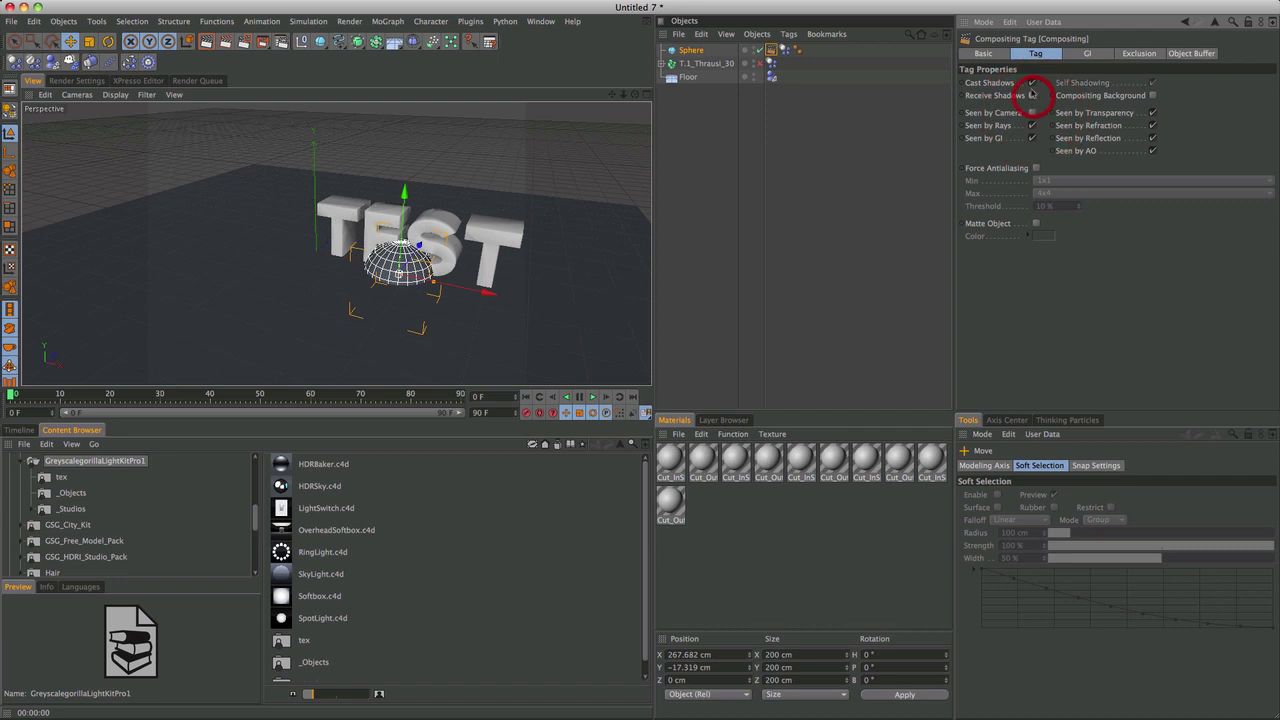
left_click(1153, 113)
left_click(1153, 125)
left_click(1153, 138)
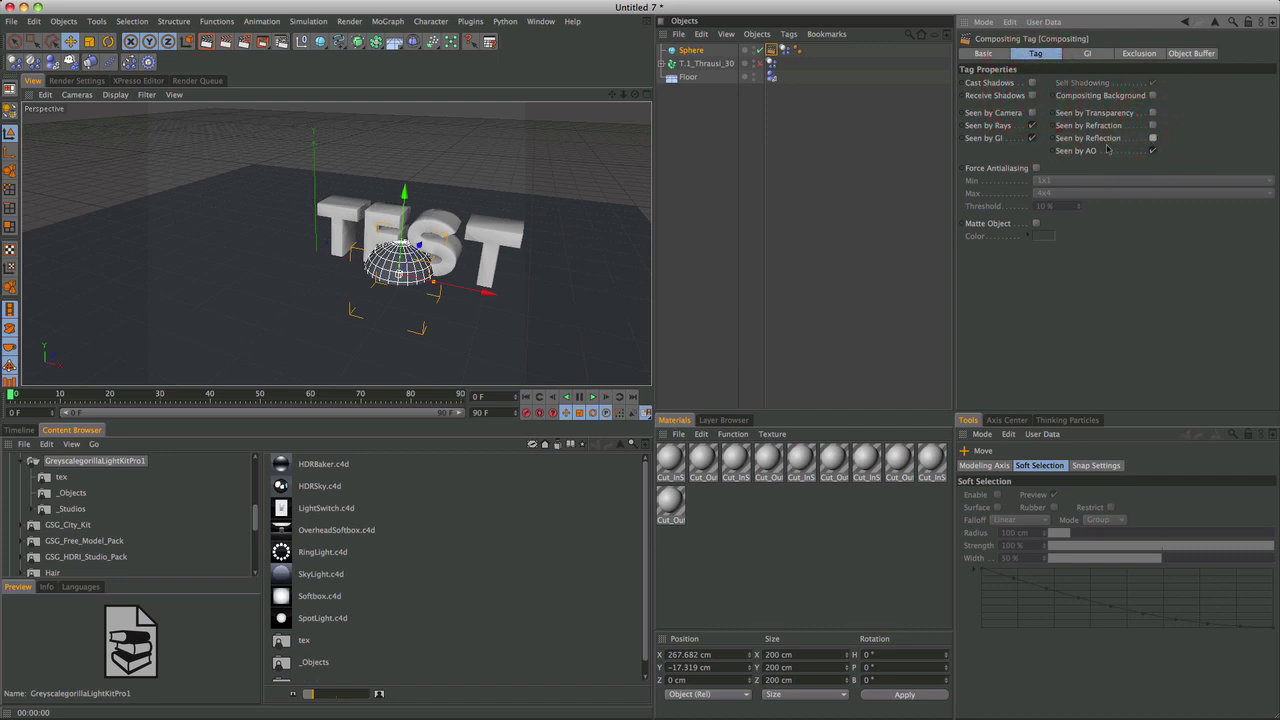
Step: Render the view to check the sphere's visibility, and play the animation before returning to the first frame
left_click(706, 151)
left_click(206, 40)
left_click(417, 262)
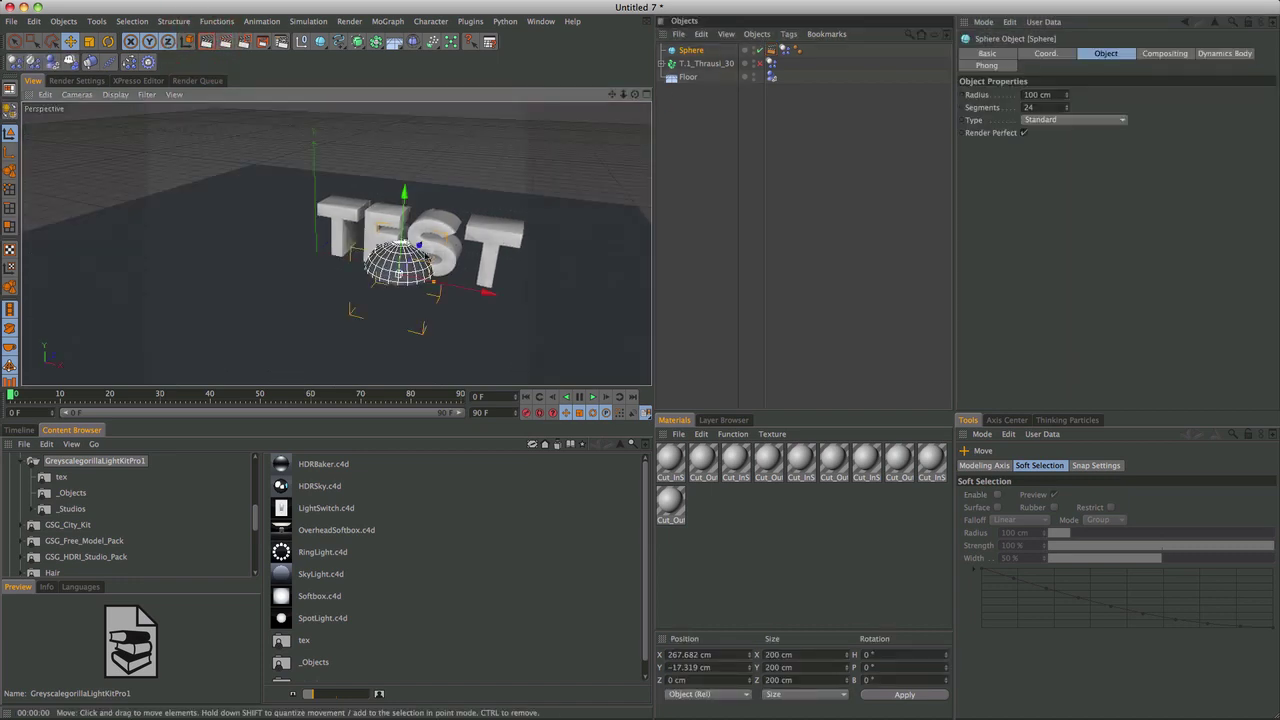
left_click(710, 138)
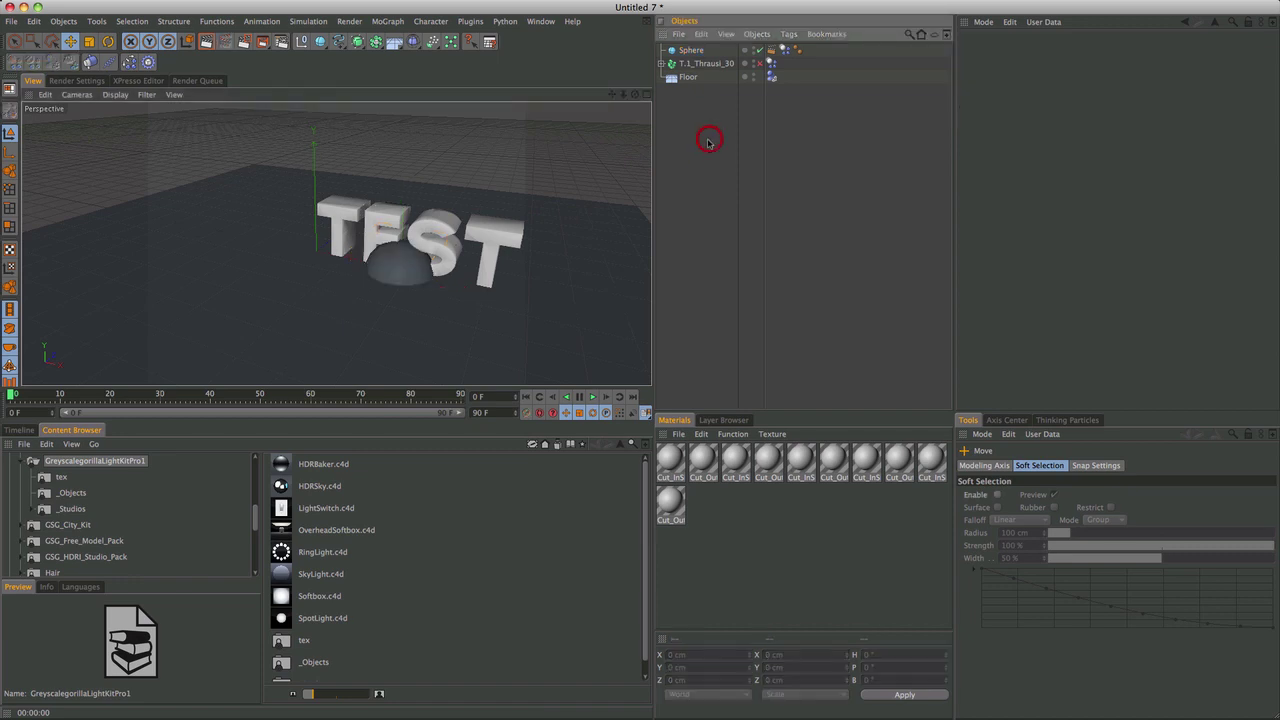
left_click(591, 397)
left_click(525, 397)
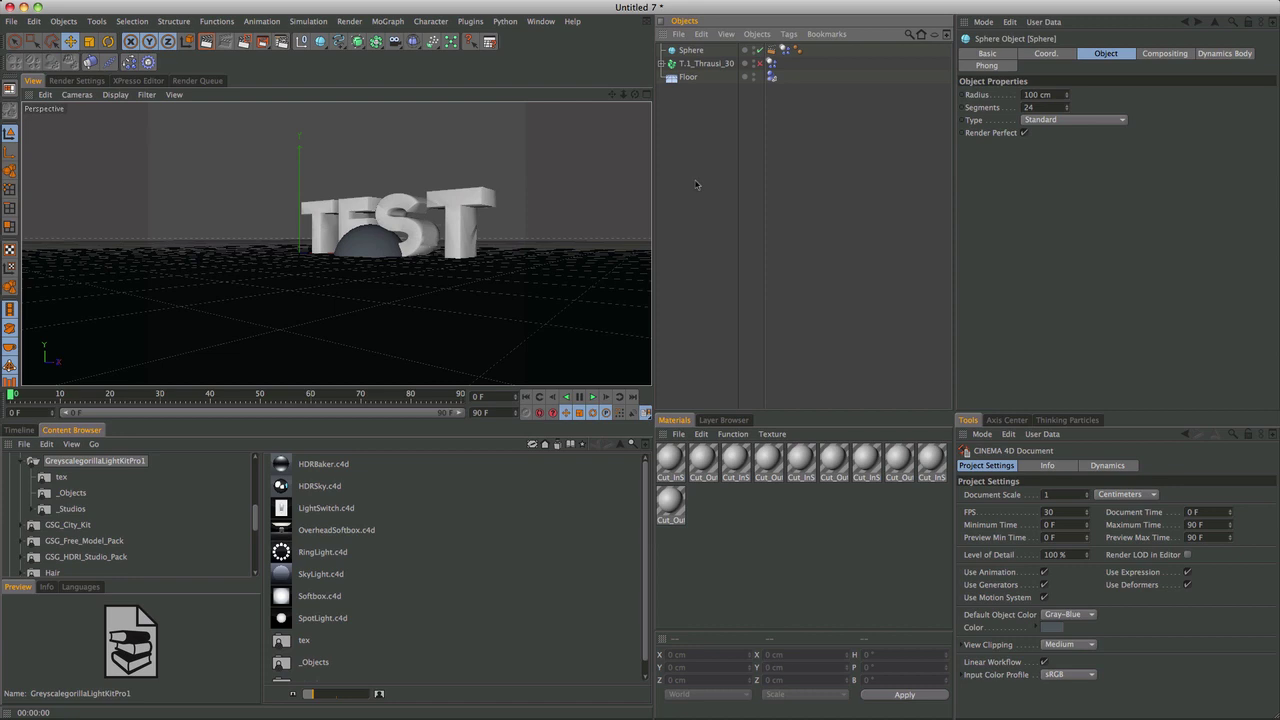
Step: Open the project settings and show their Dynamics options
left_click(36, 22)
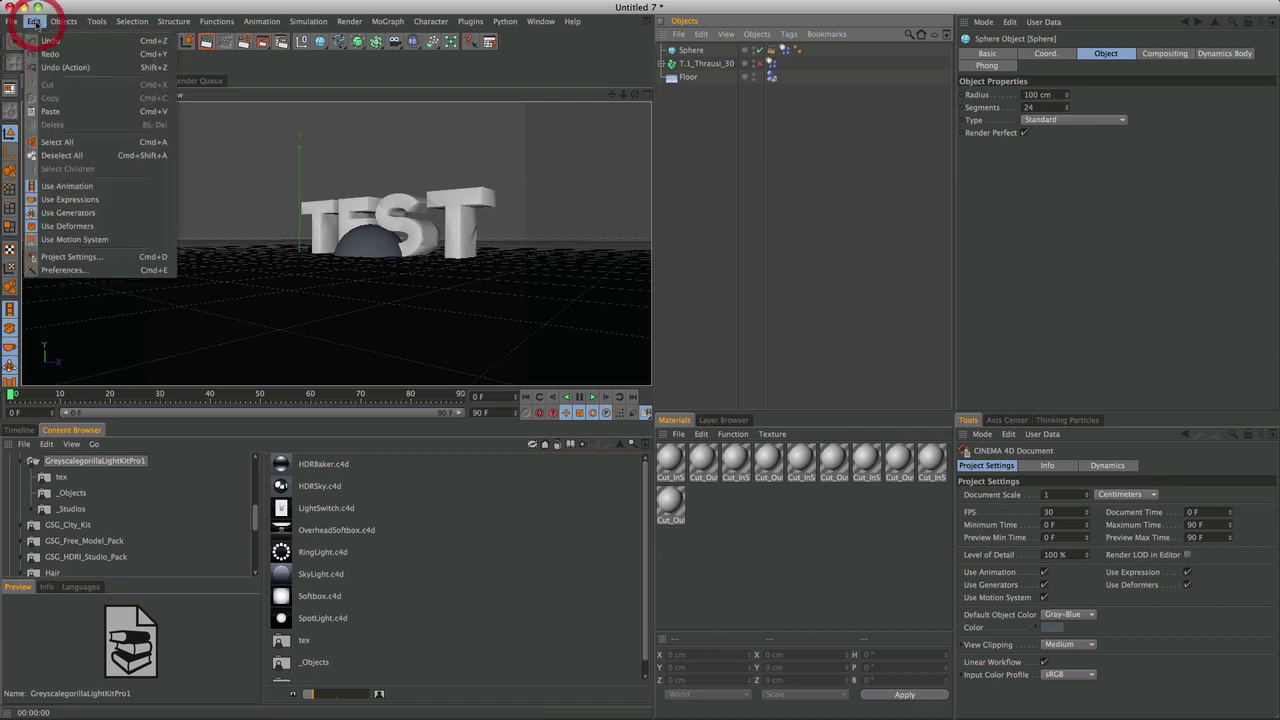
left_click(114, 257)
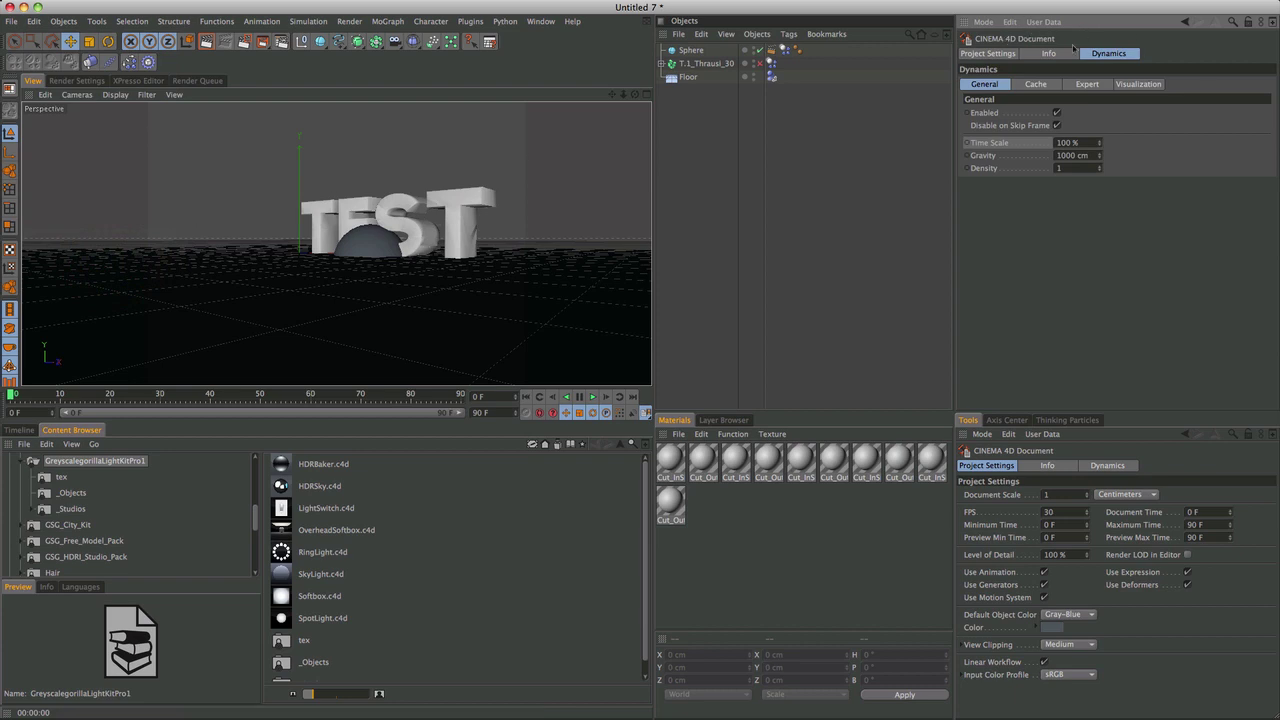
left_click(1012, 52)
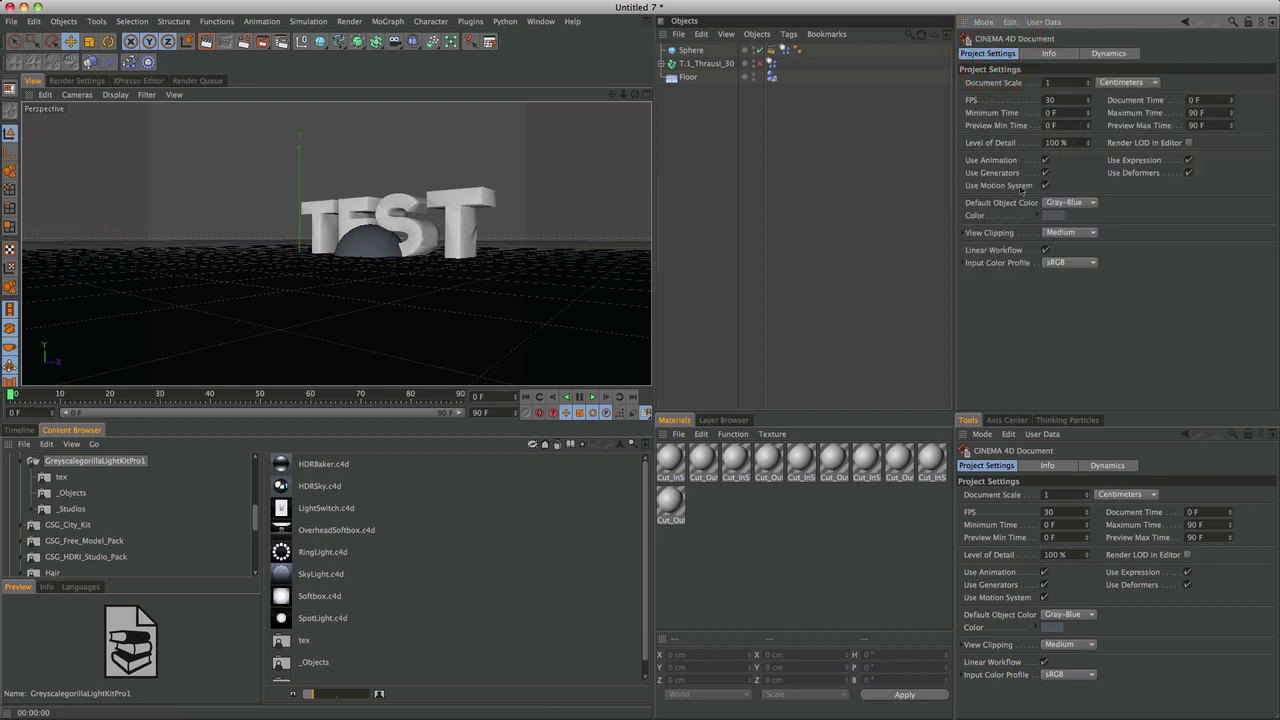
left_click(1109, 55)
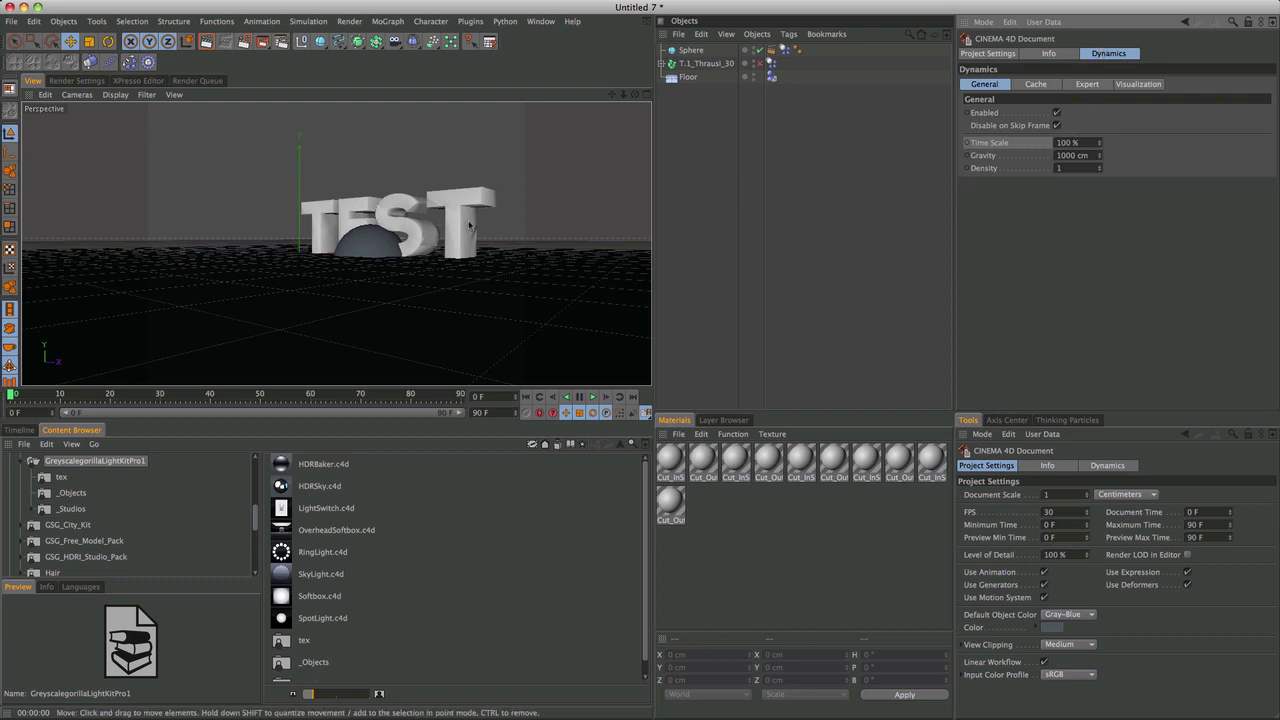
Step: Advance the animation to frame 3 and set a keyframe for the dynamics Time Scale at 100%
left_click(606, 397)
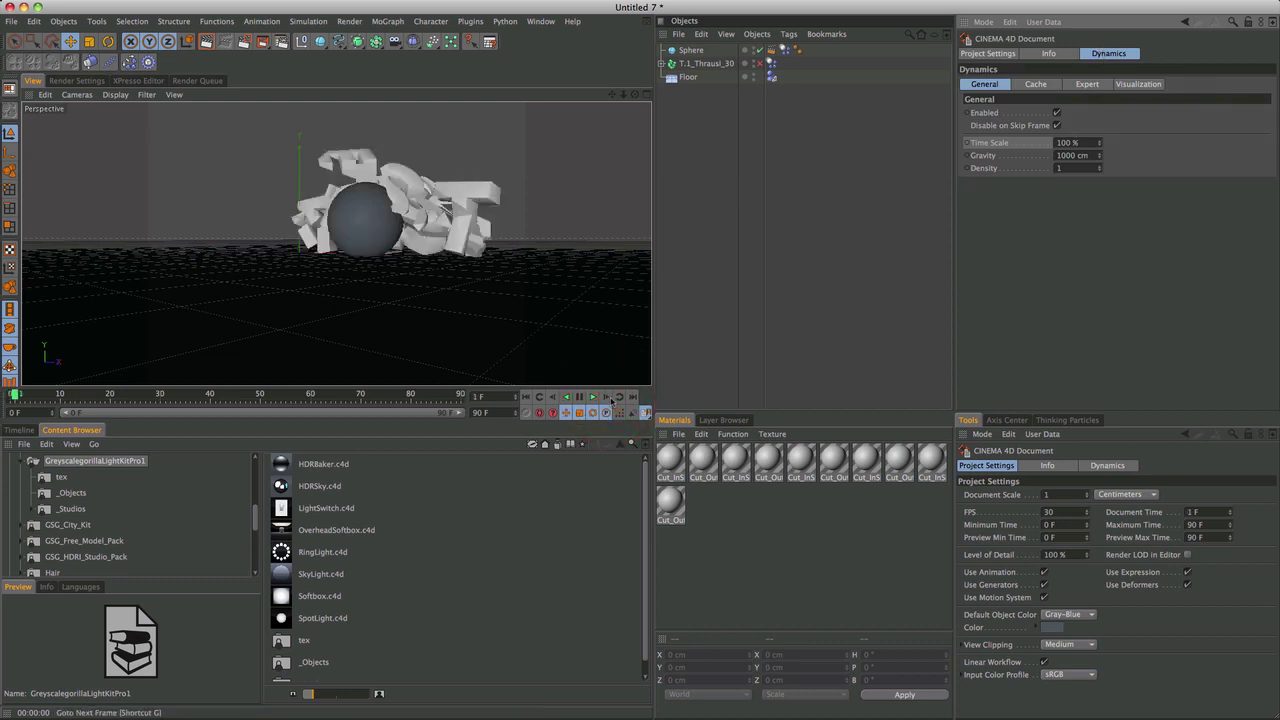
left_click(607, 397)
left_click(606, 397)
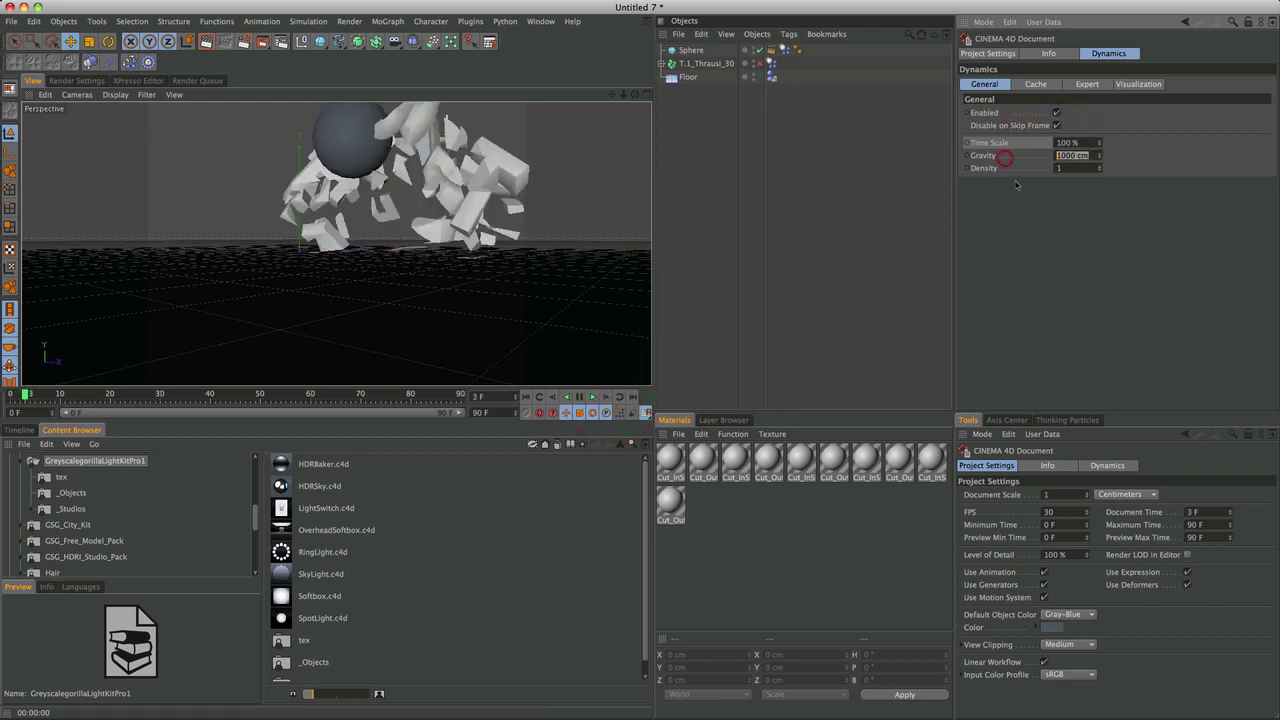
left_click(1031, 225)
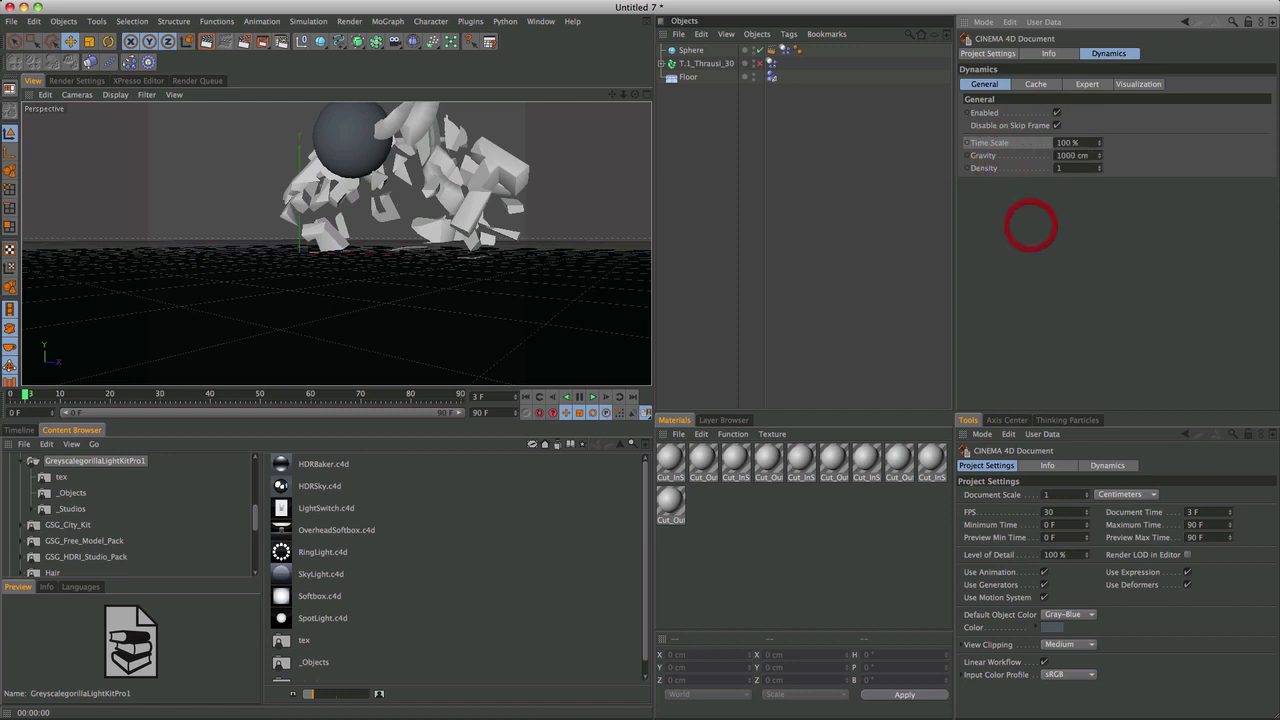
left_click(966, 143, "ctrl")
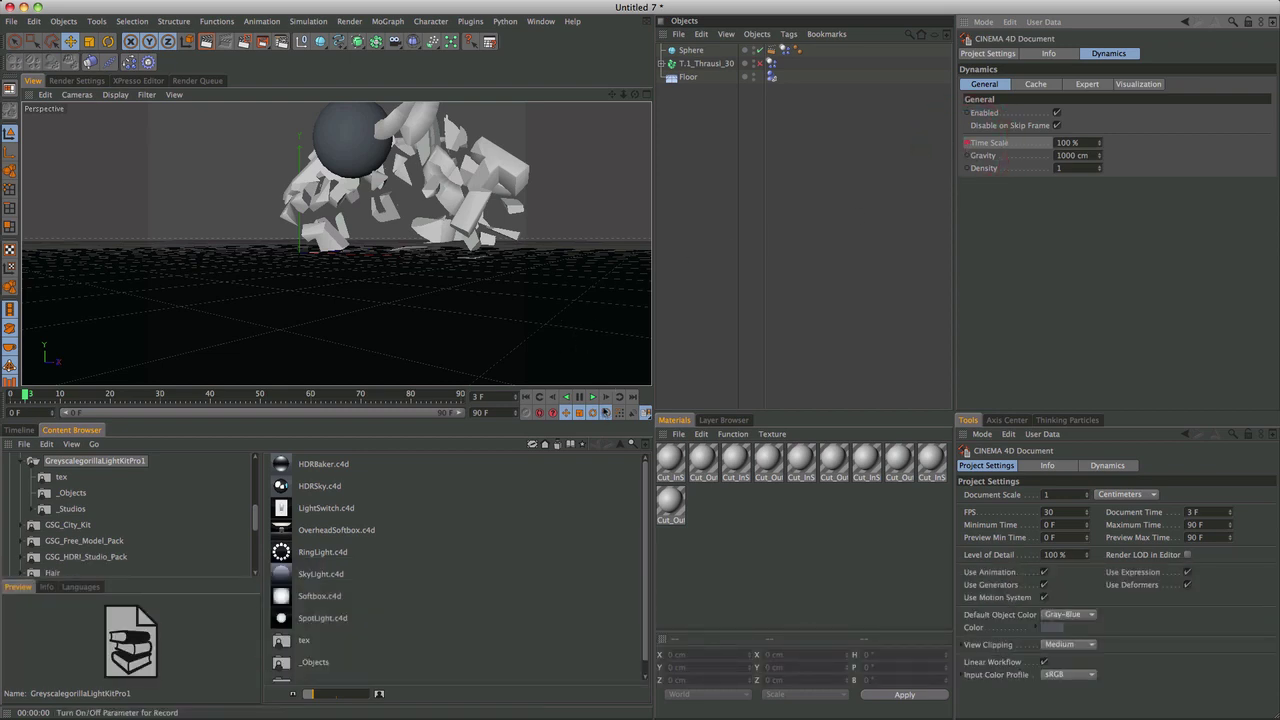
Step: Advance to frame 5 and keyframe the dynamics Time Scale at 0%
left_click(605, 398)
left_click(605, 398)
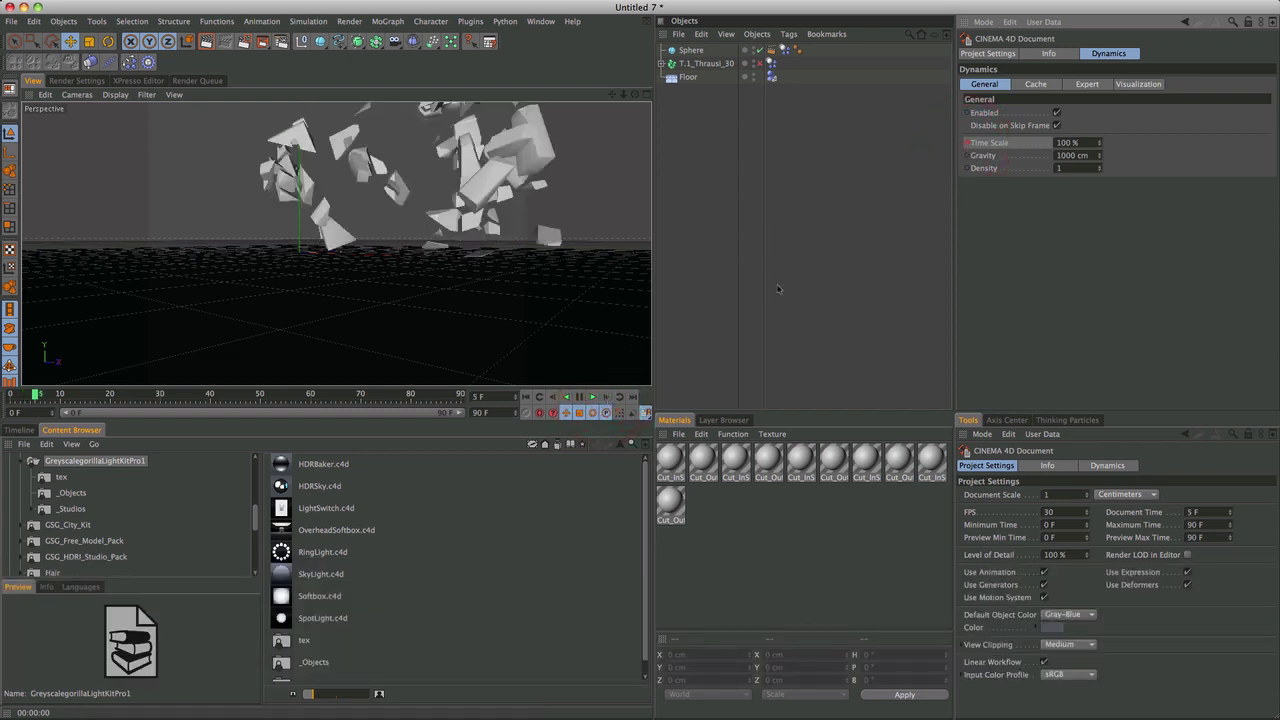
left_click(966, 143, "ctrl")
type("0")
left_click(989, 243)
left_click(966, 143, "ctrl")
Step: Show the animation keys in the timeline and move the Time Scale key from frame 5 to frame 8
left_click(525, 397)
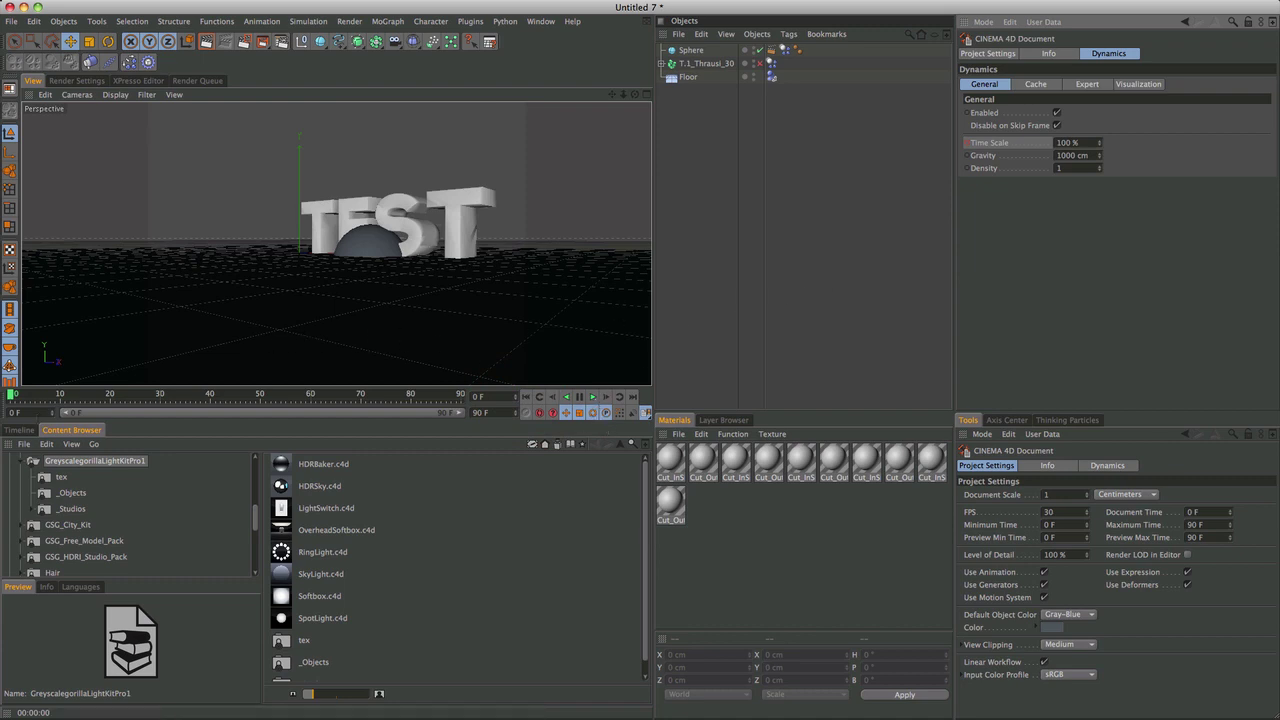
left_click(22, 429)
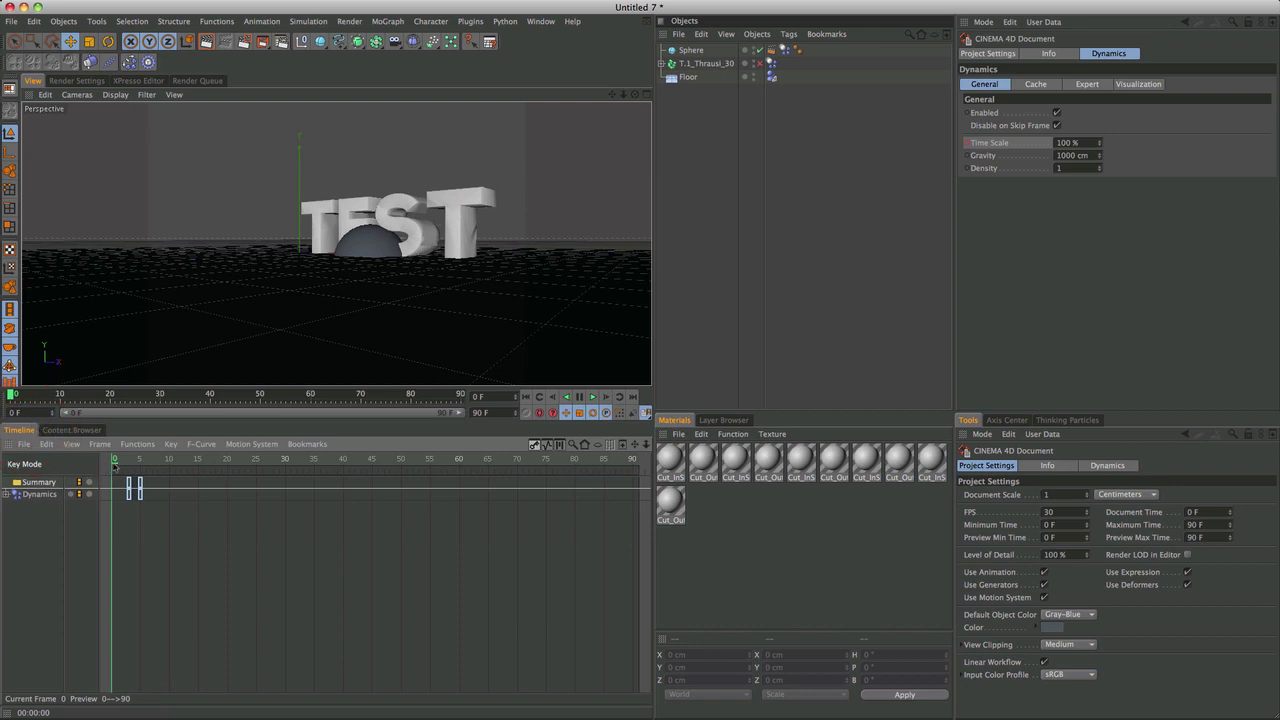
mouse_move(114, 465)
left_mouse_down()
mouse_move(140, 464)
mouse_move(125, 464)
left_mouse_up()
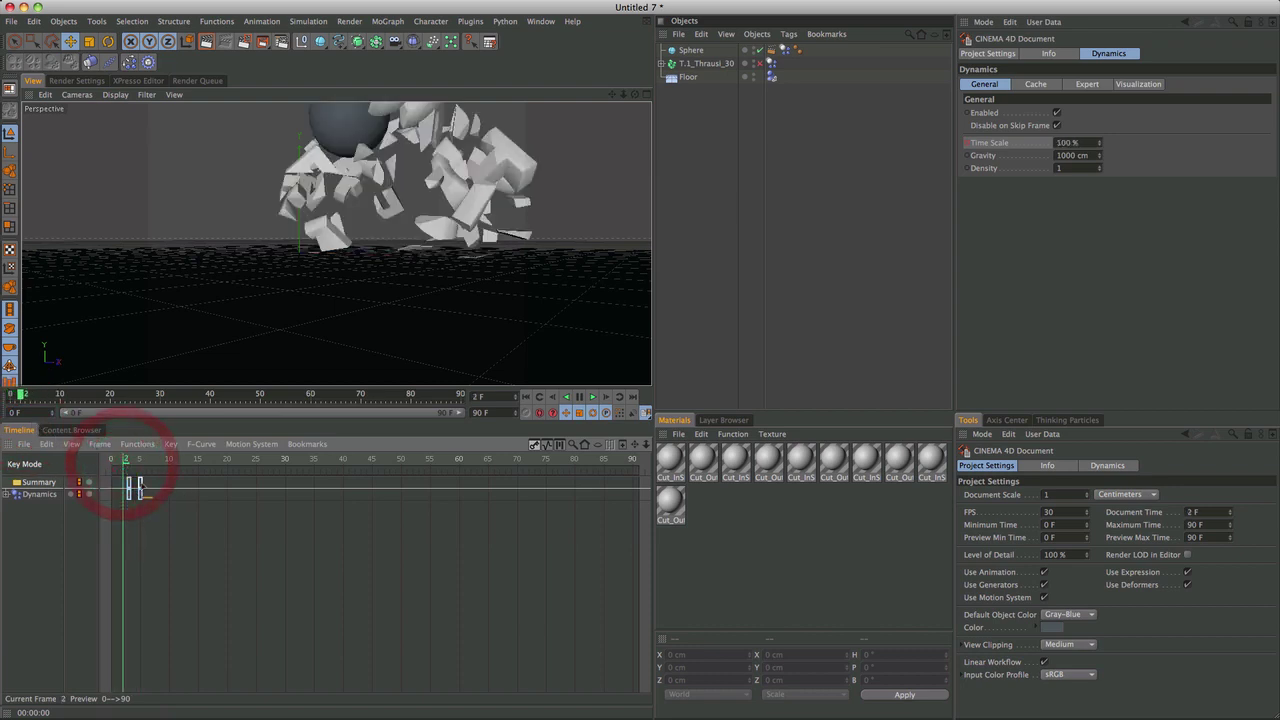
left_click(140, 490)
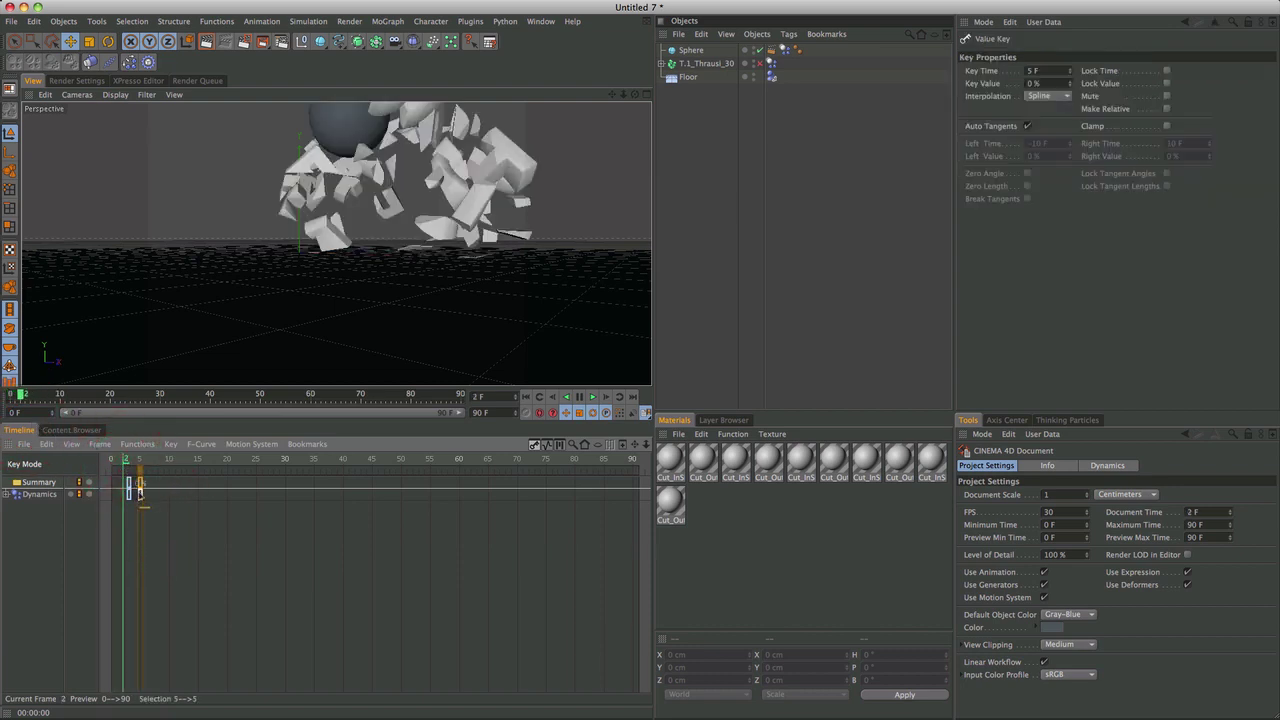
left_click_drag(140, 490, 157, 490)
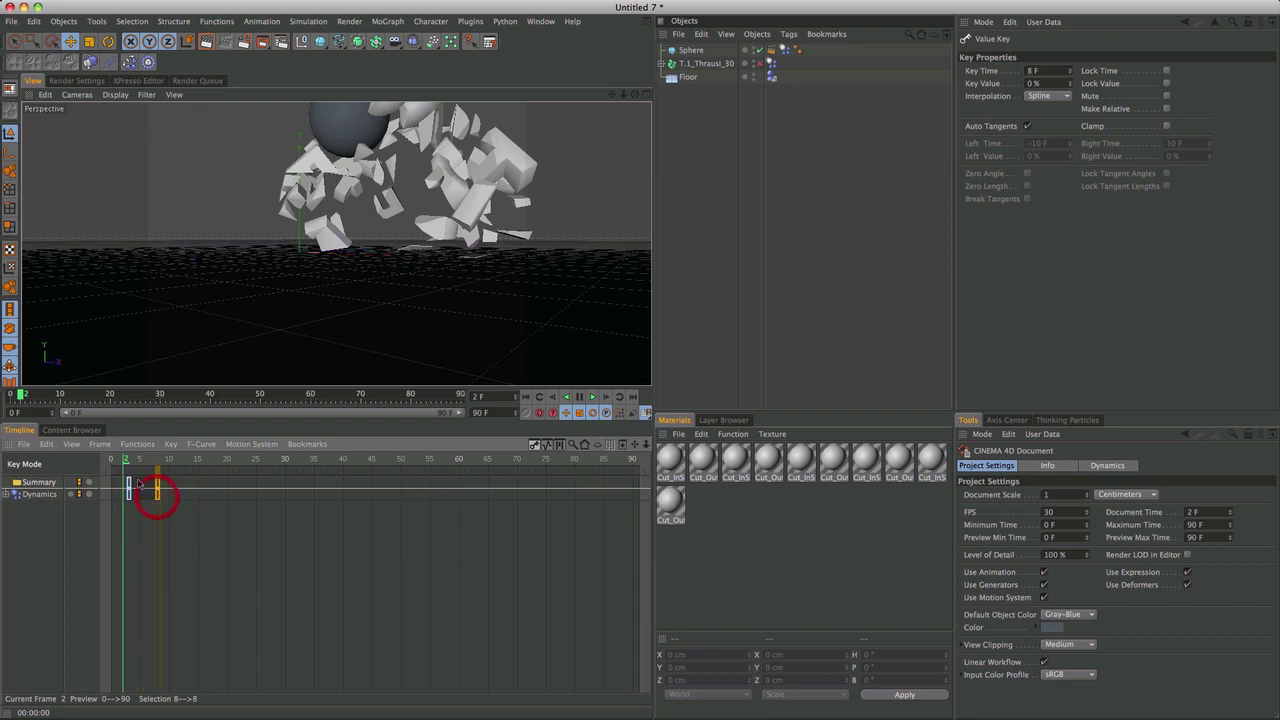
Step: Play the animation from the first frame twice to check how the explosion slows down
left_click(525, 397)
left_click(591, 397)
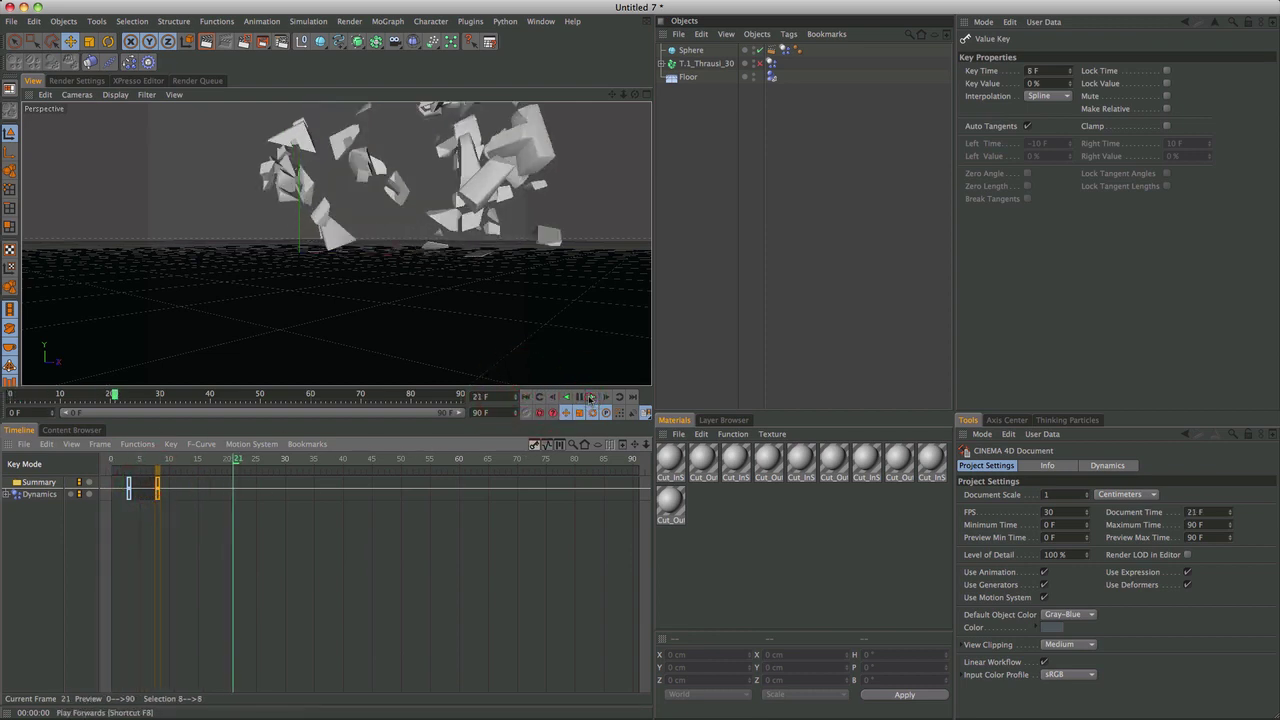
left_click_drag(240, 466, 114, 462)
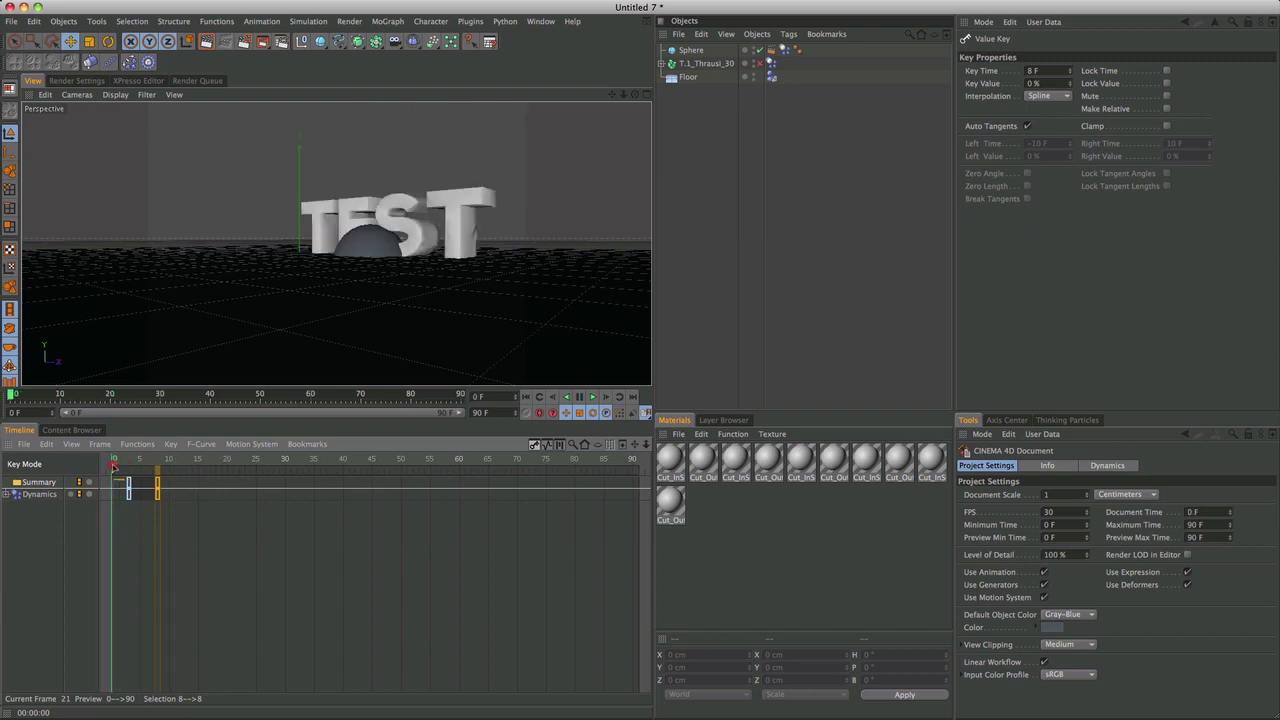
left_click(591, 397)
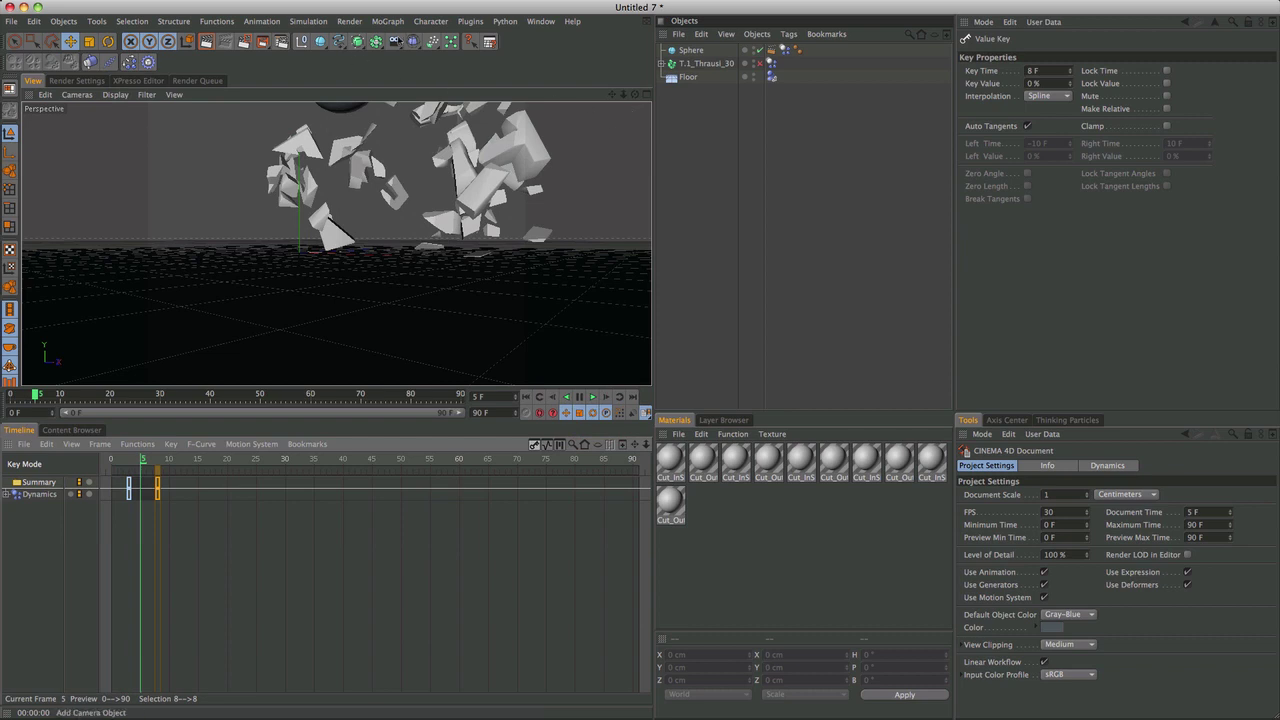
Step: Add a camera, make it the active view, and record its keyframe at frame 0
left_click_drag(412, 41, 646, 92)
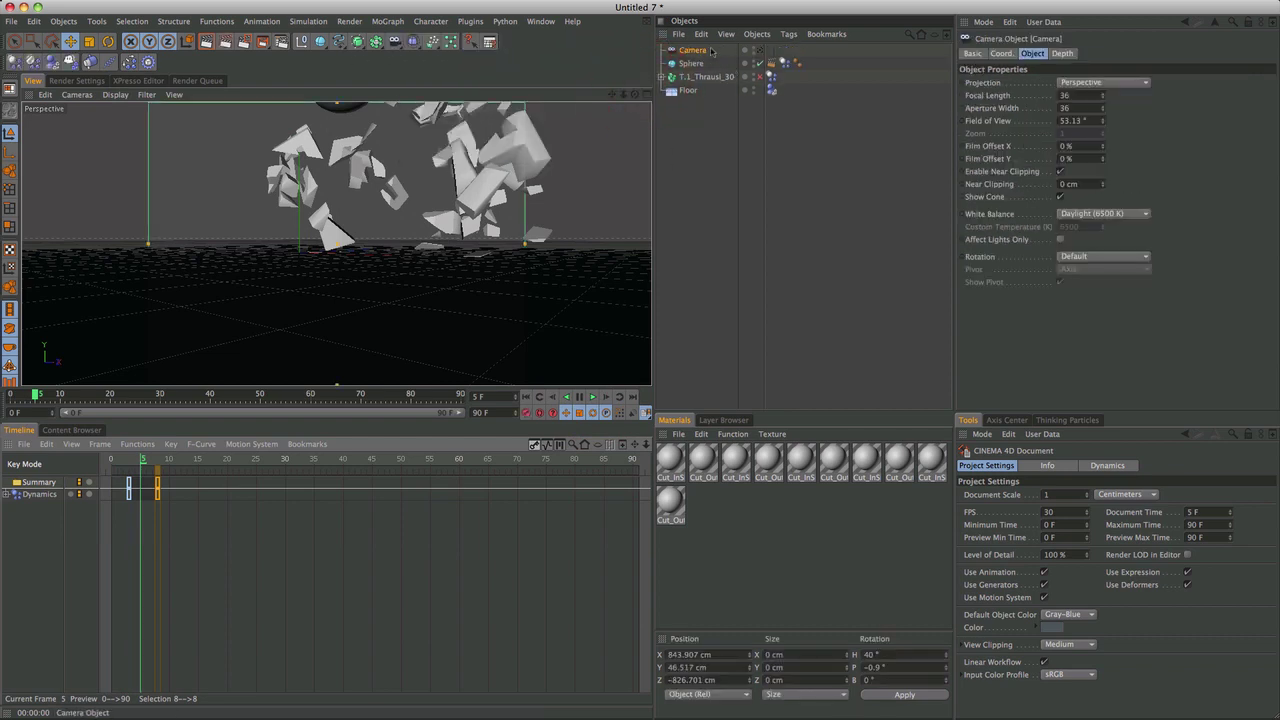
left_click(759, 51)
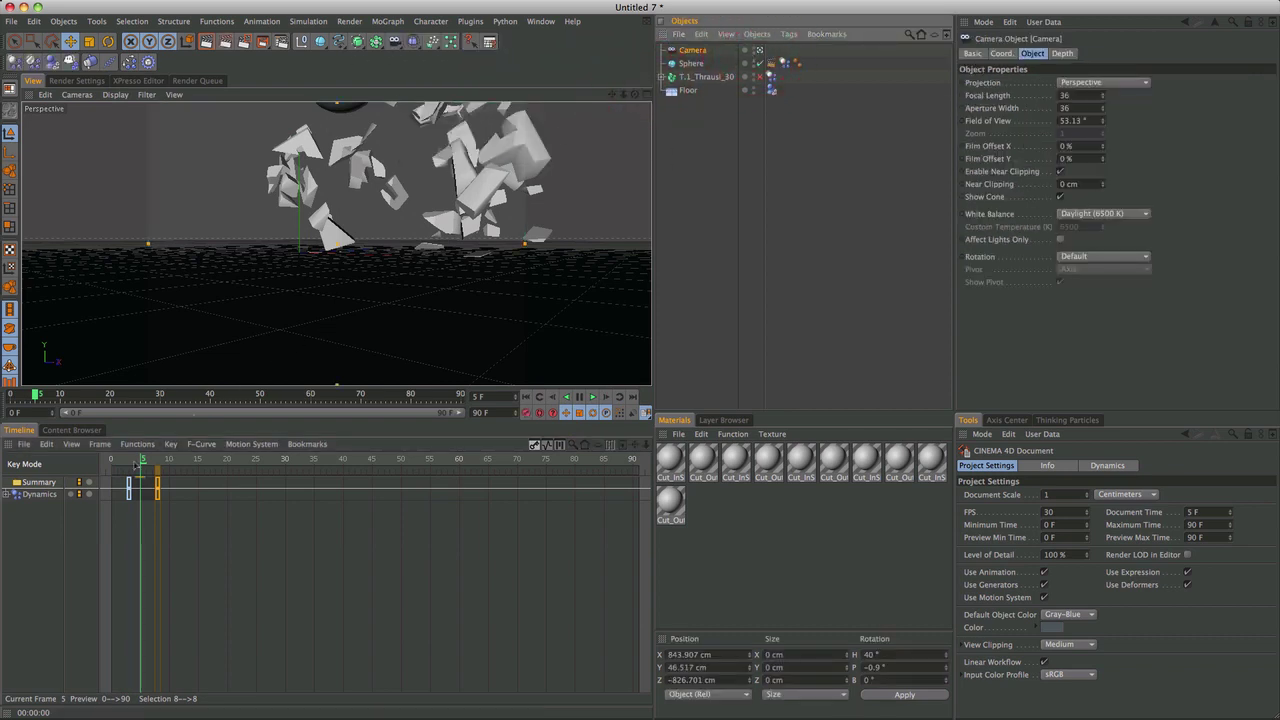
left_click_drag(141, 461, 113, 461)
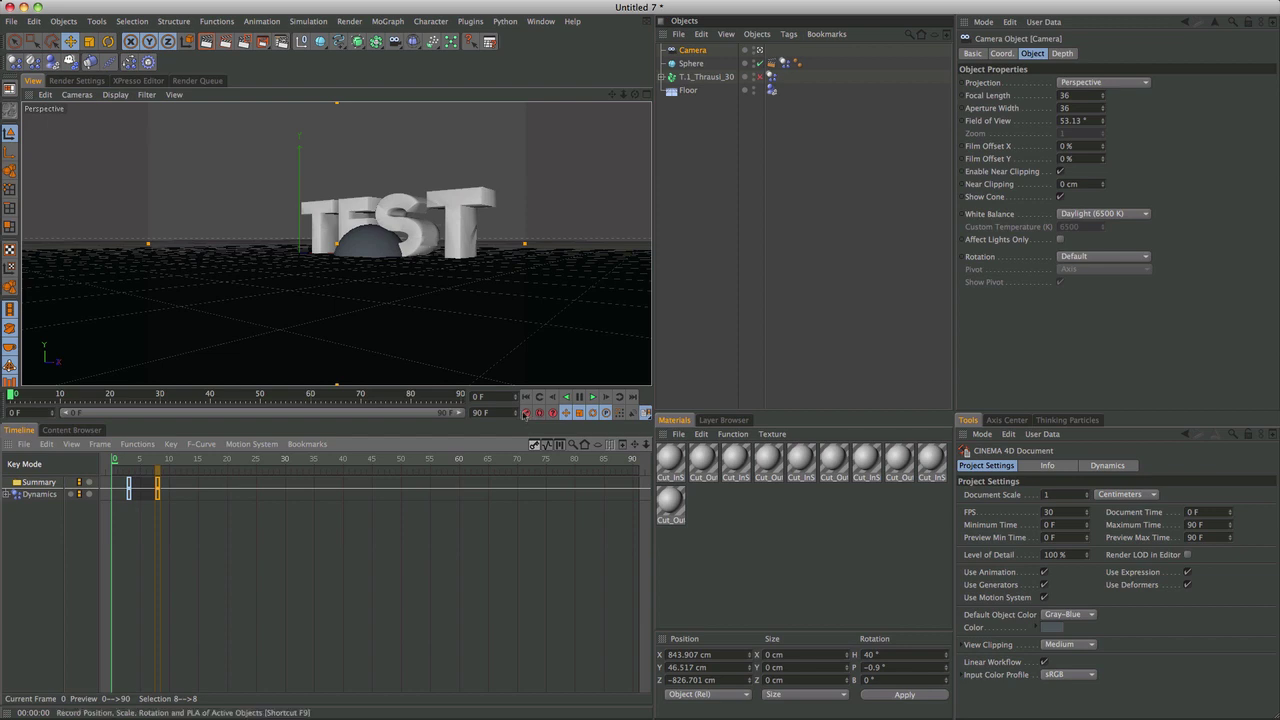
left_click(527, 412)
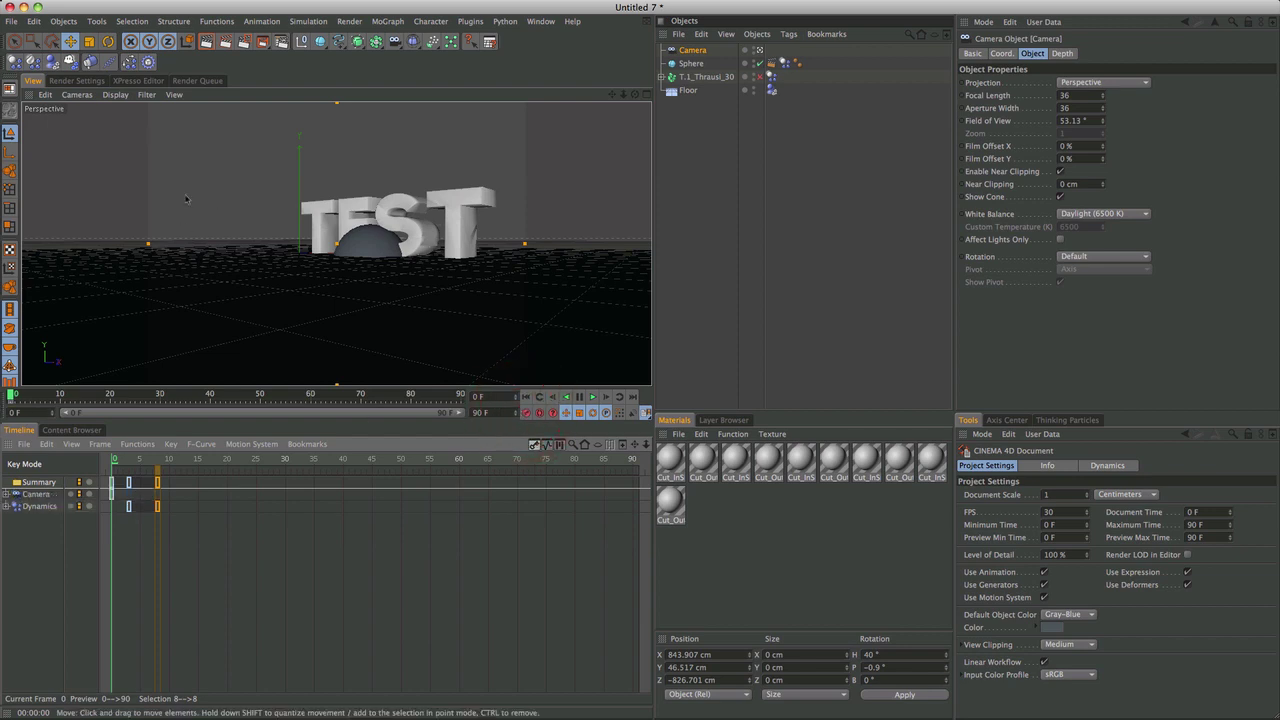
Step: At frame 30, move the camera closer and orbit to about X 836, Y 53, Z -556 cm with heading 46.7°, and record a keyframe
left_click_drag(114, 461, 287, 477)
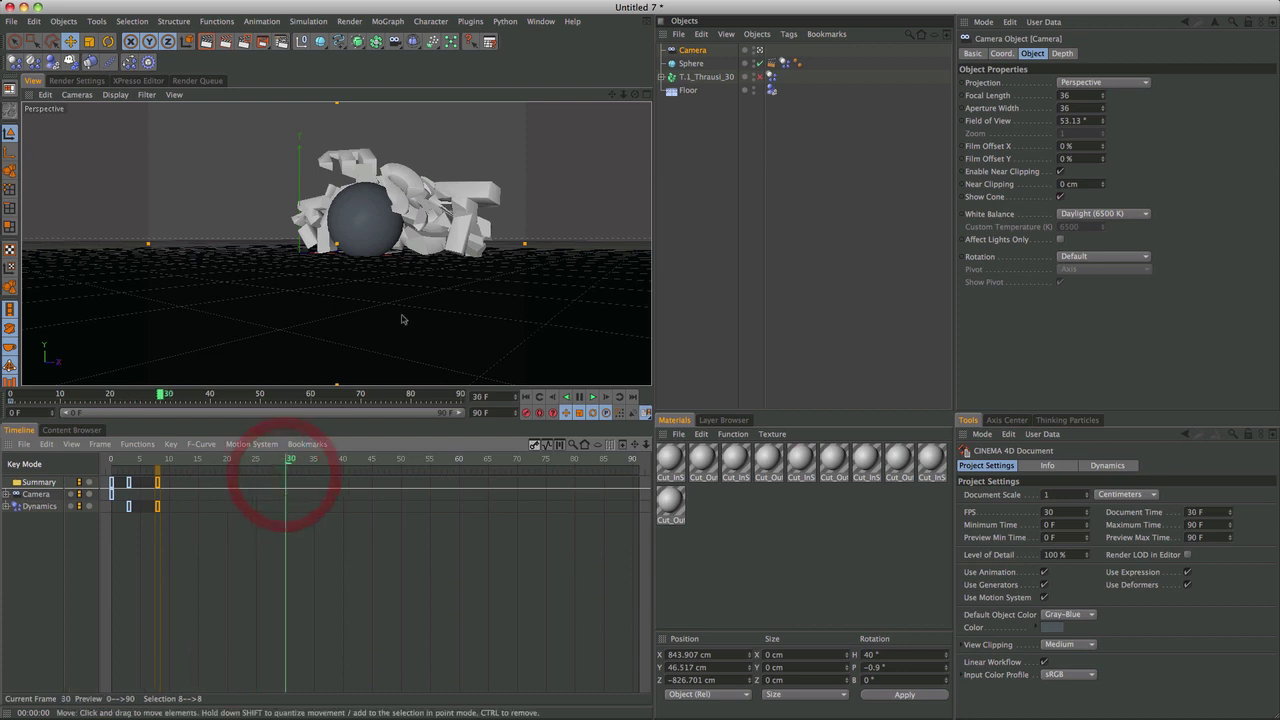
scroll(475, 243, "up", 5)
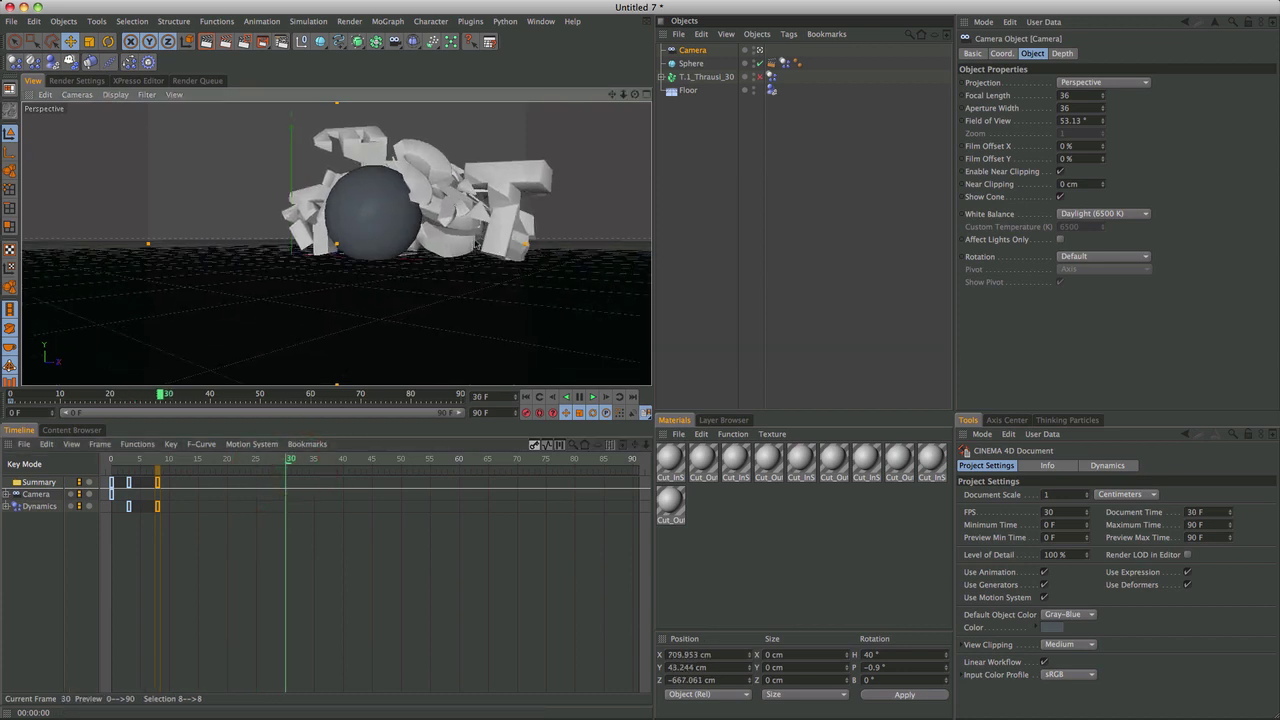
left_click_drag(475, 243, 405, 252, "alt")
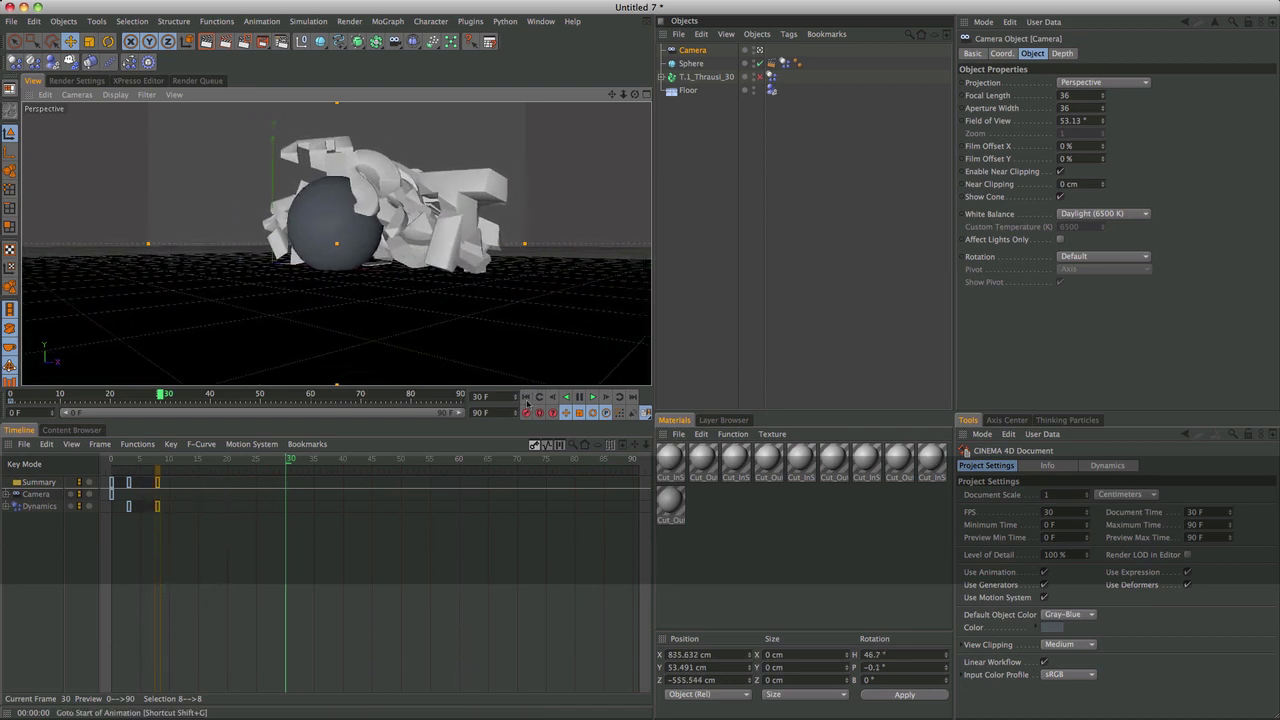
left_click(528, 411)
Step: Play the animation to check the camera move around the frozen pieces, and return to the first frame
left_click(525, 397)
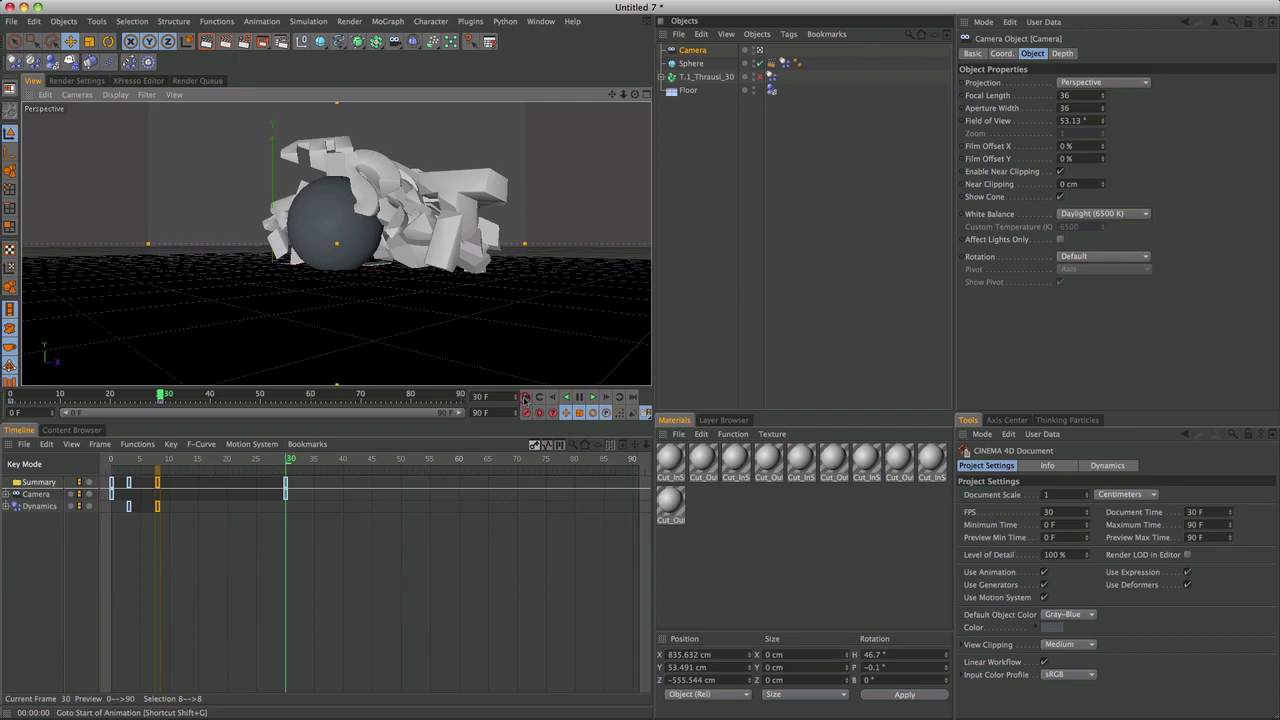
left_click(591, 397)
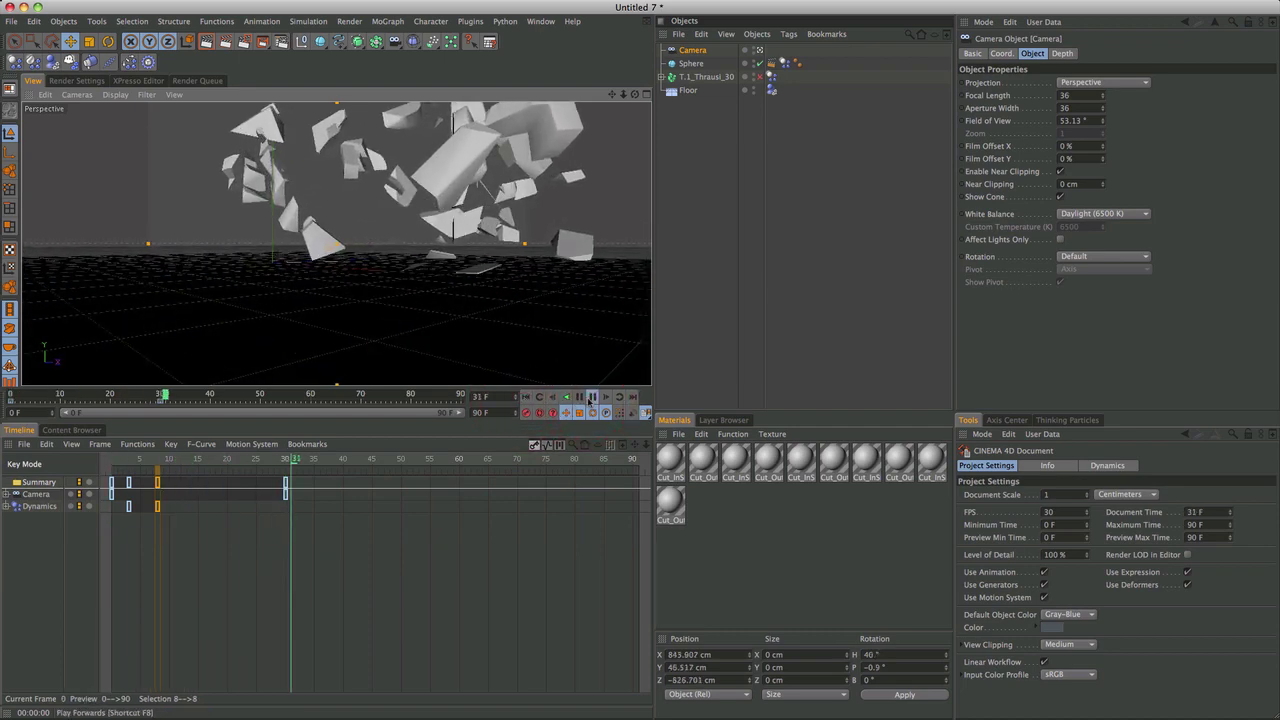
left_click(591, 397)
left_click(526, 397)
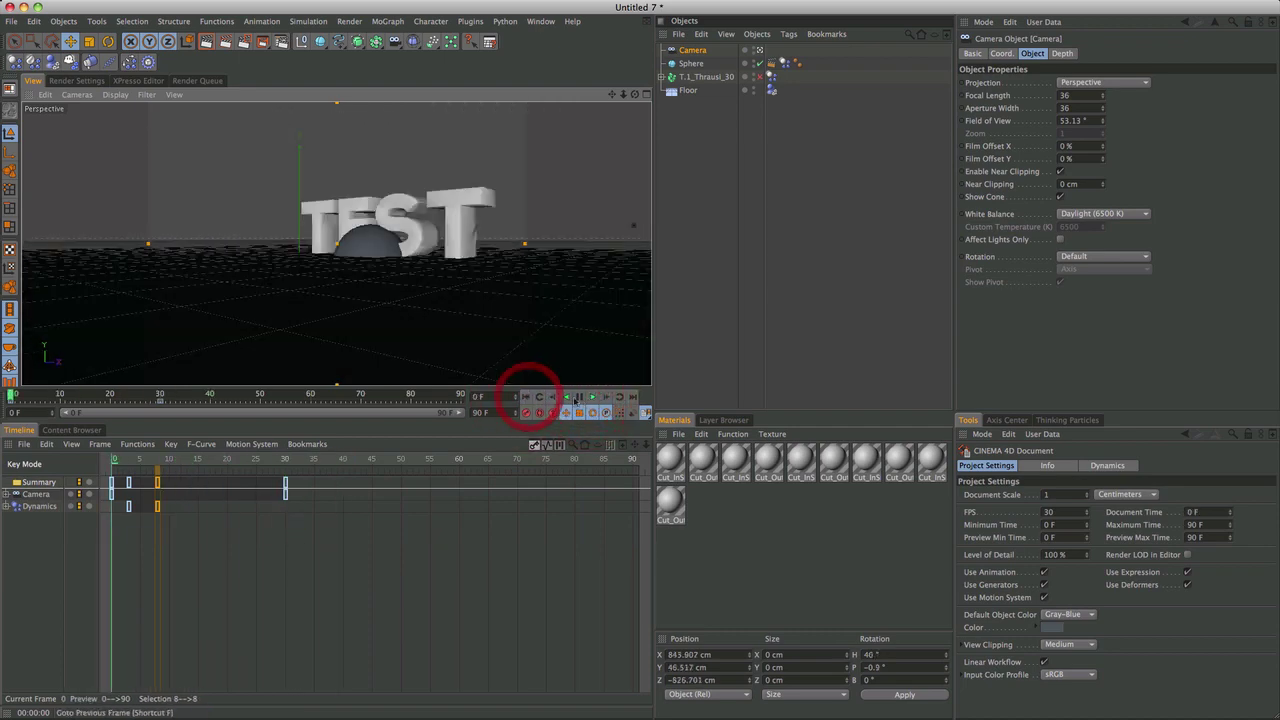
Step: Play the animation, stop it at frame 27, and render the current view to check the frozen pieces
left_click(591, 397)
left_click(592, 397)
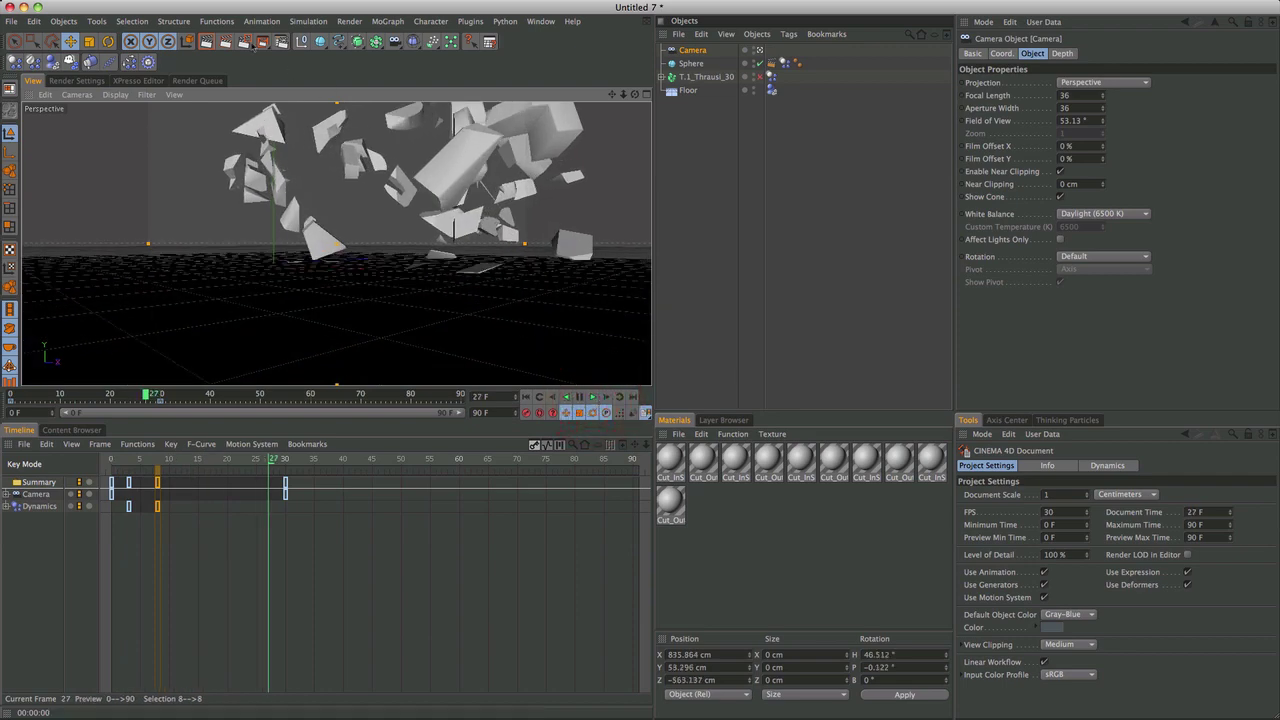
left_click(203, 41)
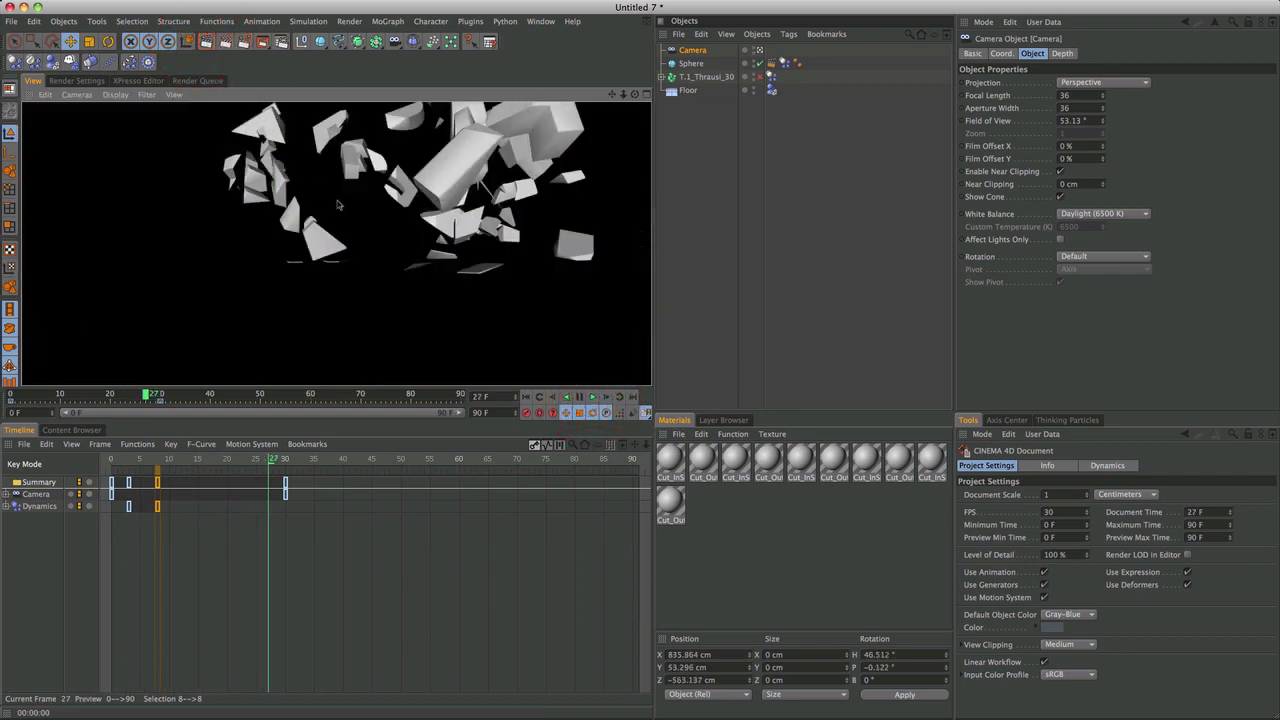
left_click(687, 143)
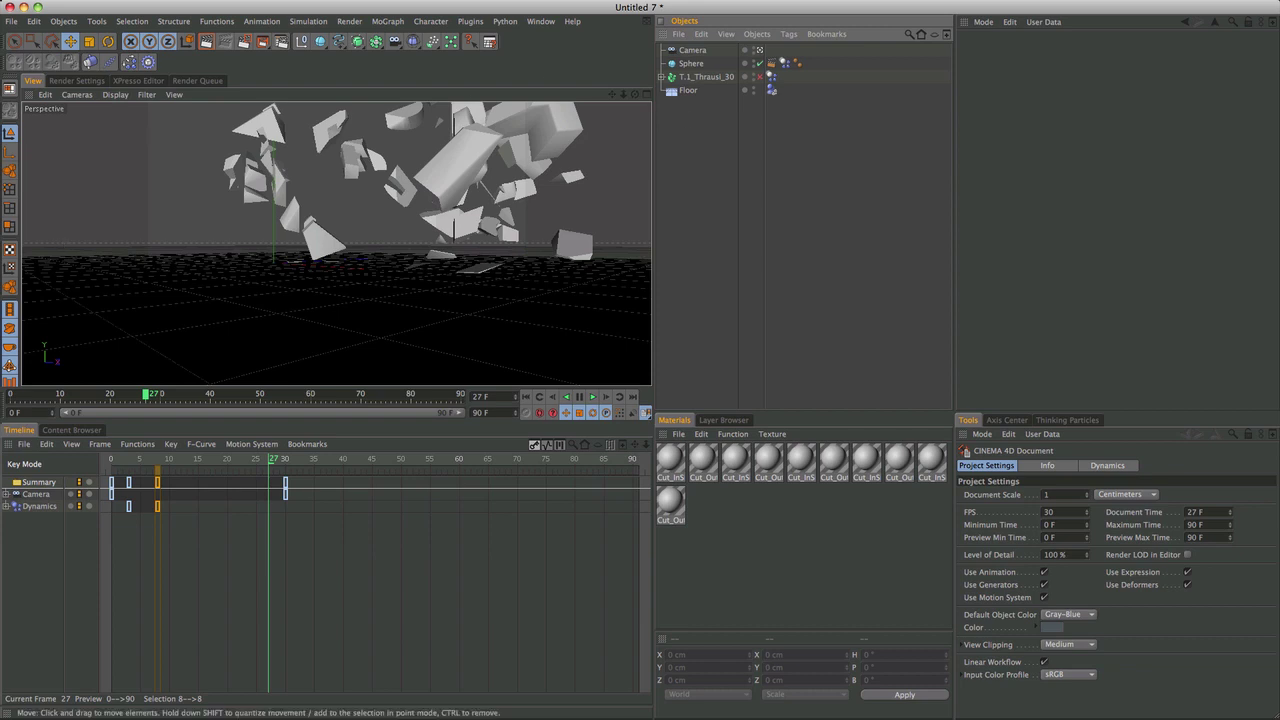
Step: Switch to the movie FINAL ComedyAllianz.mov, scrub through it to study the falling pieces, and close it
key("super+Tab")
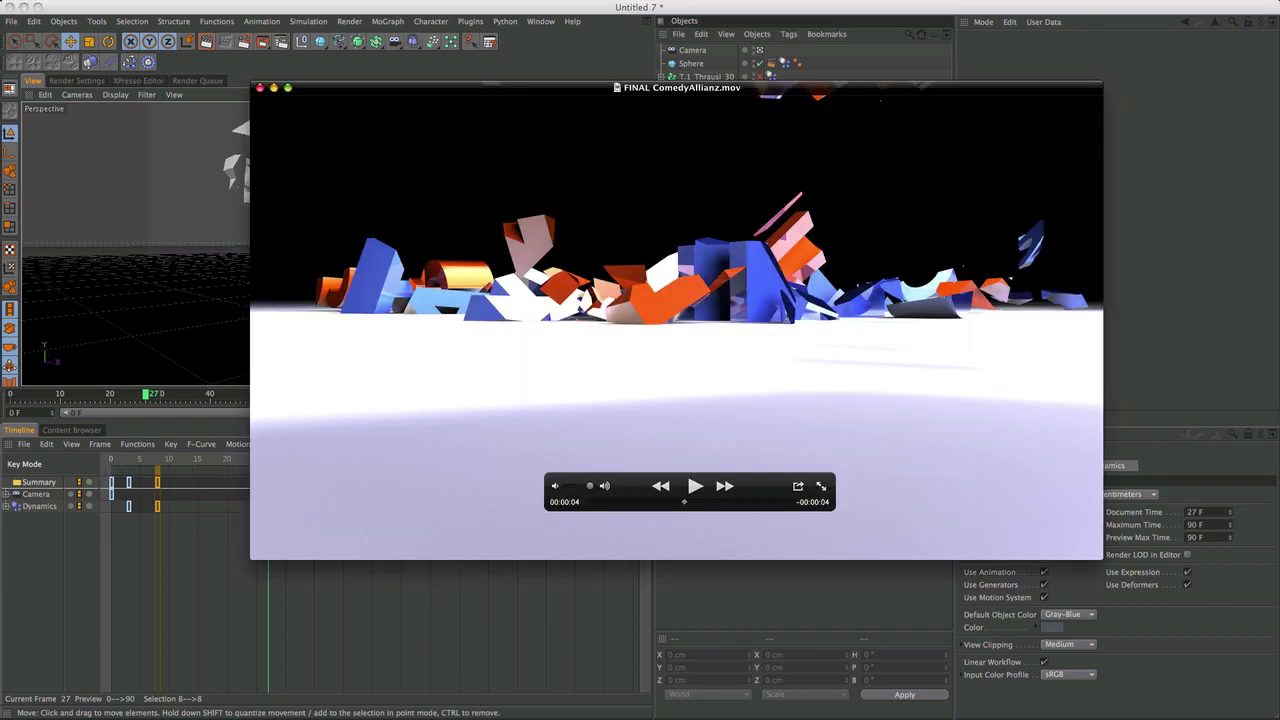
left_click_drag(683, 505, 706, 534)
key("super+w")
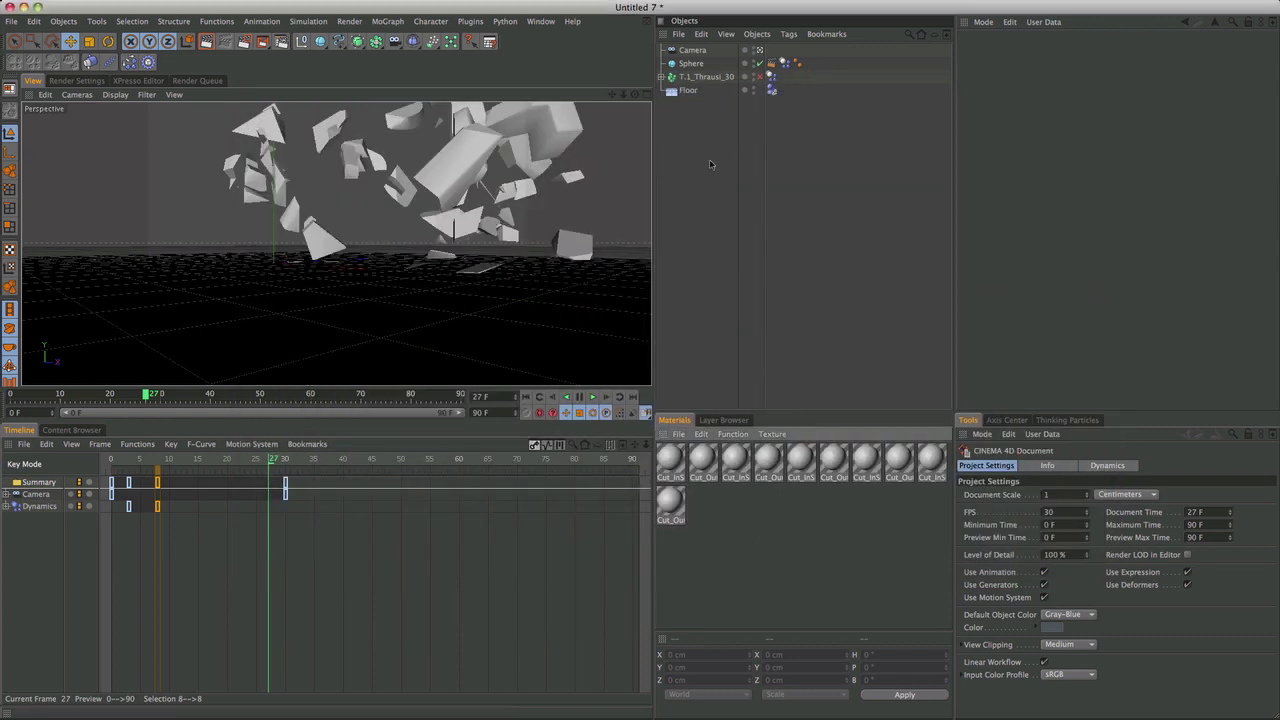
Step: In the project's Dynamics settings, record a Time Scale keyframe of 0% at frame 25
left_click(677, 155)
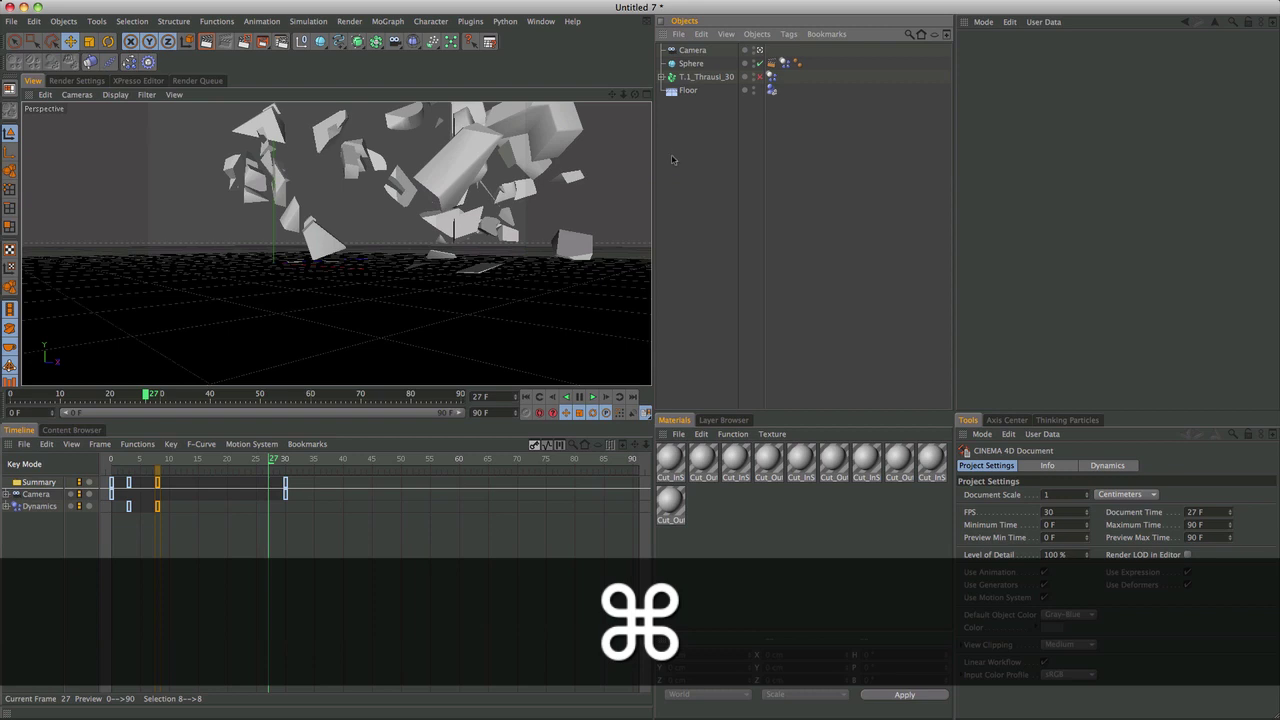
key("super+d")
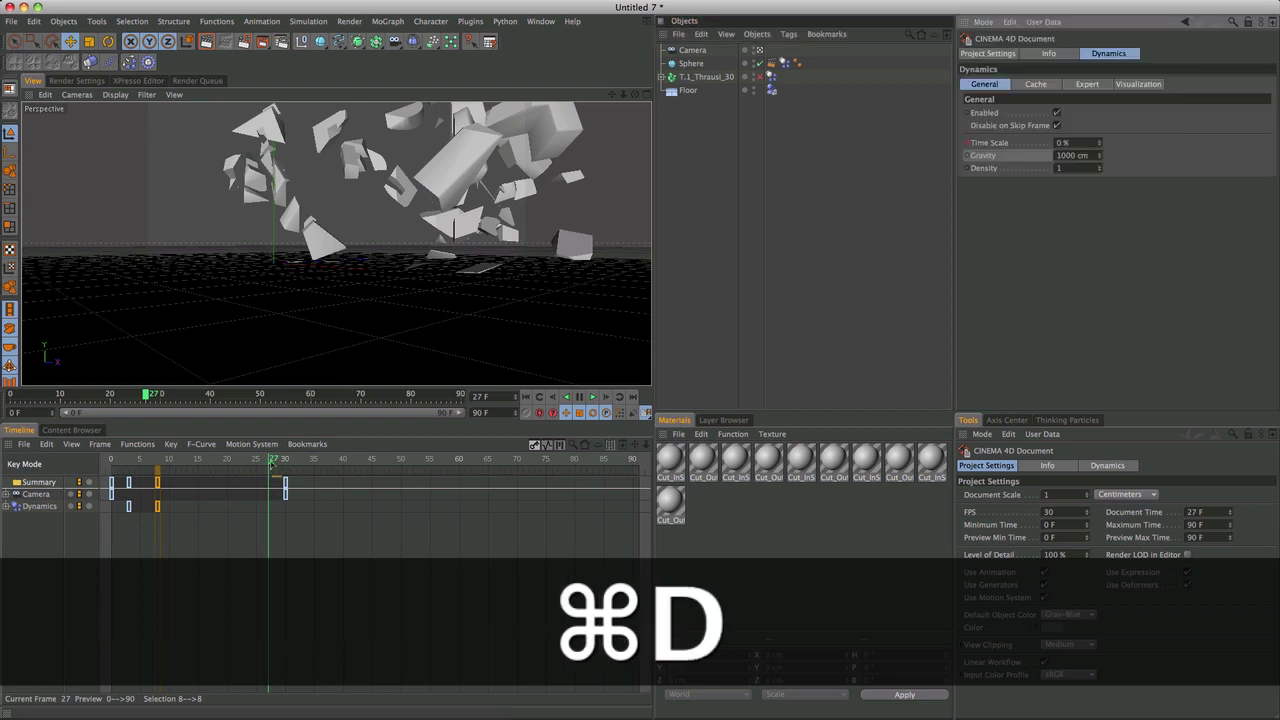
left_click_drag(273, 462, 259, 462)
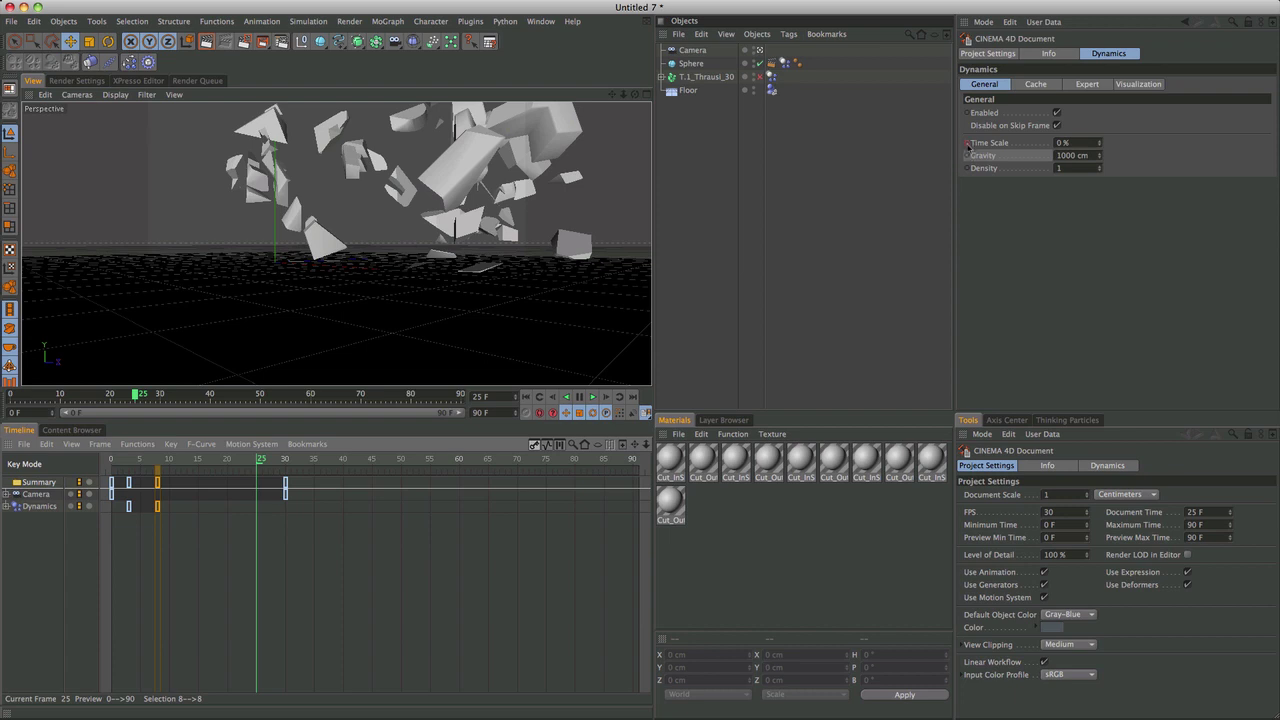
key("ctrl")
left_click(967, 143, "ctrl")
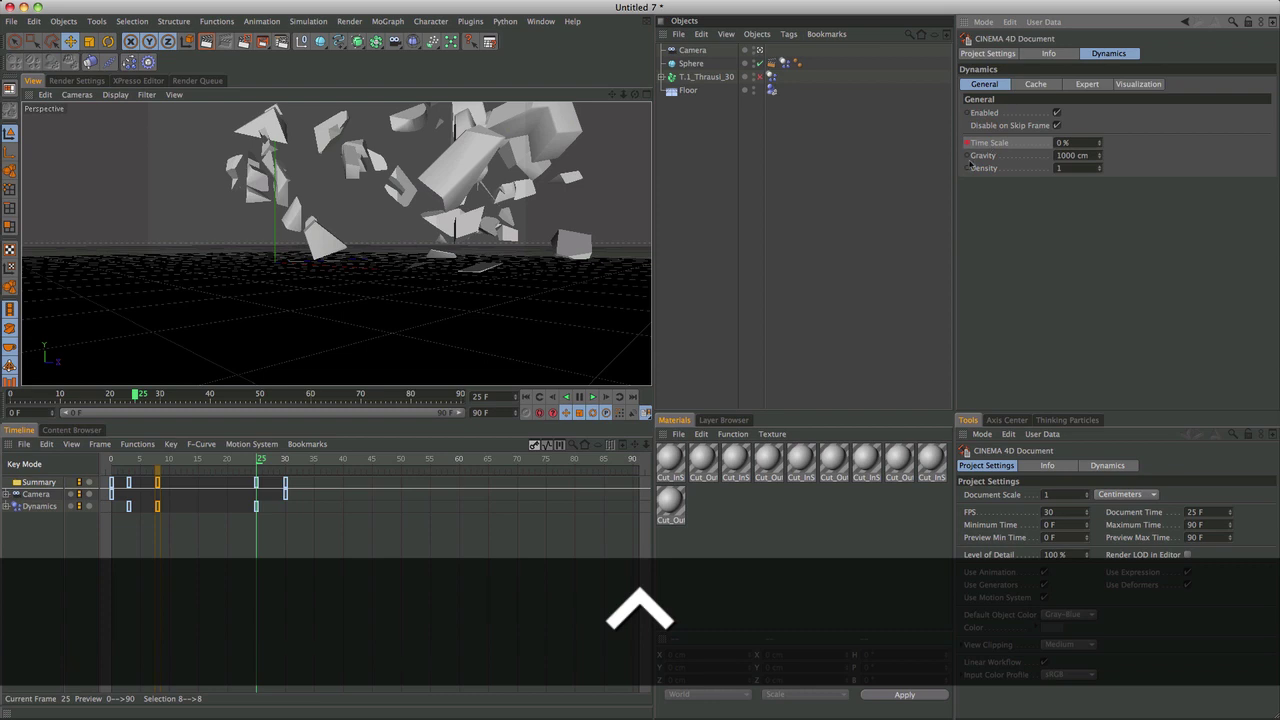
Step: Advance to frame 28, set the dynamics Time Scale to 100%, and record its keyframe
left_click(607, 397)
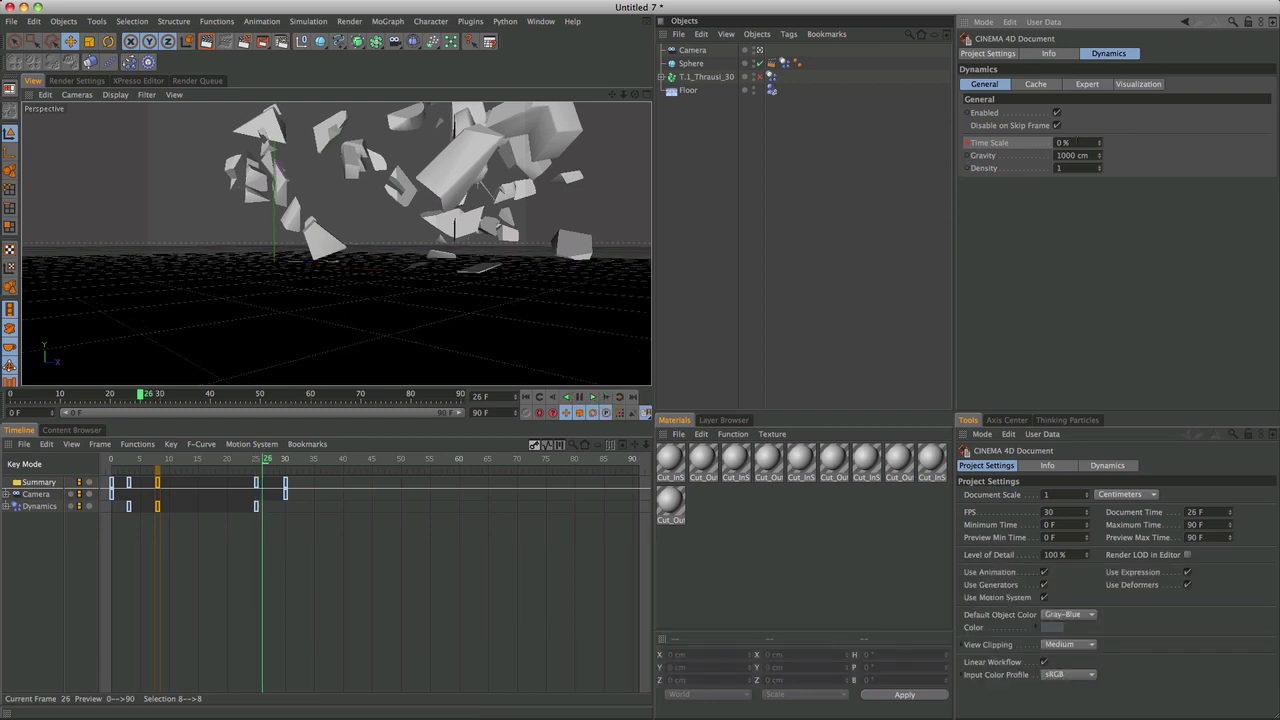
left_click(984, 144)
left_click(605, 398)
left_click(605, 398)
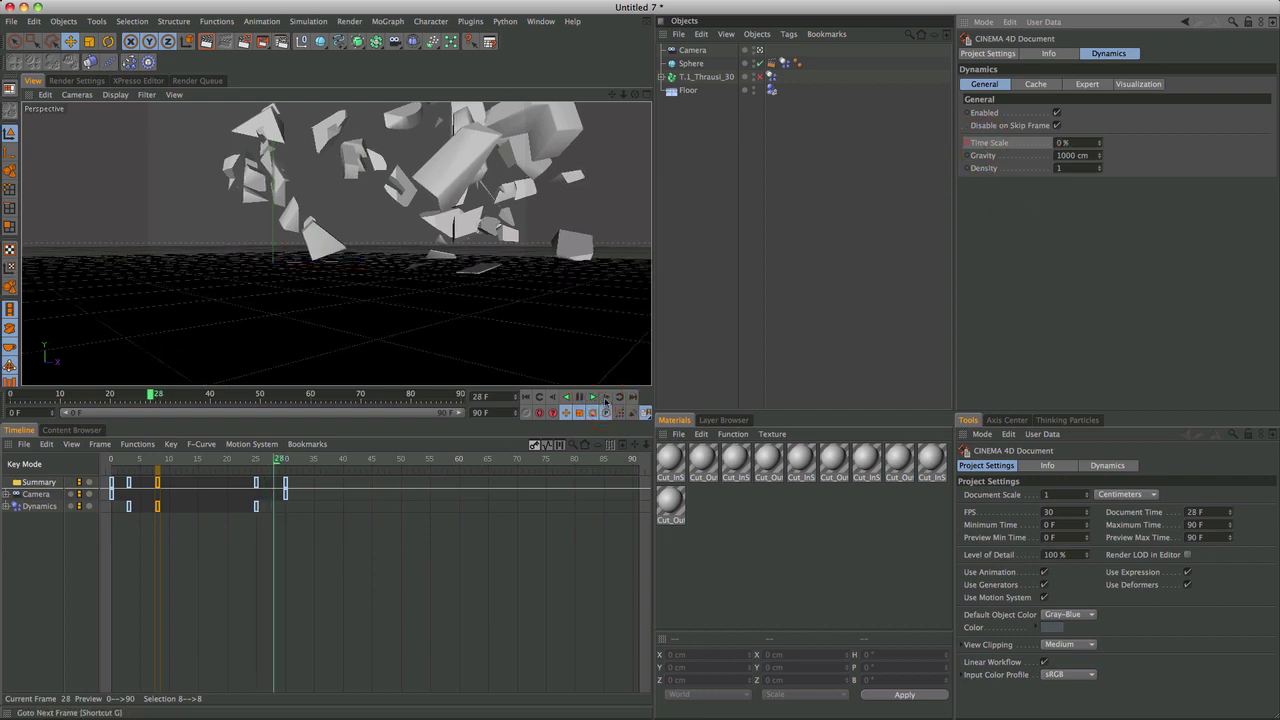
left_click(1014, 147)
type("100")
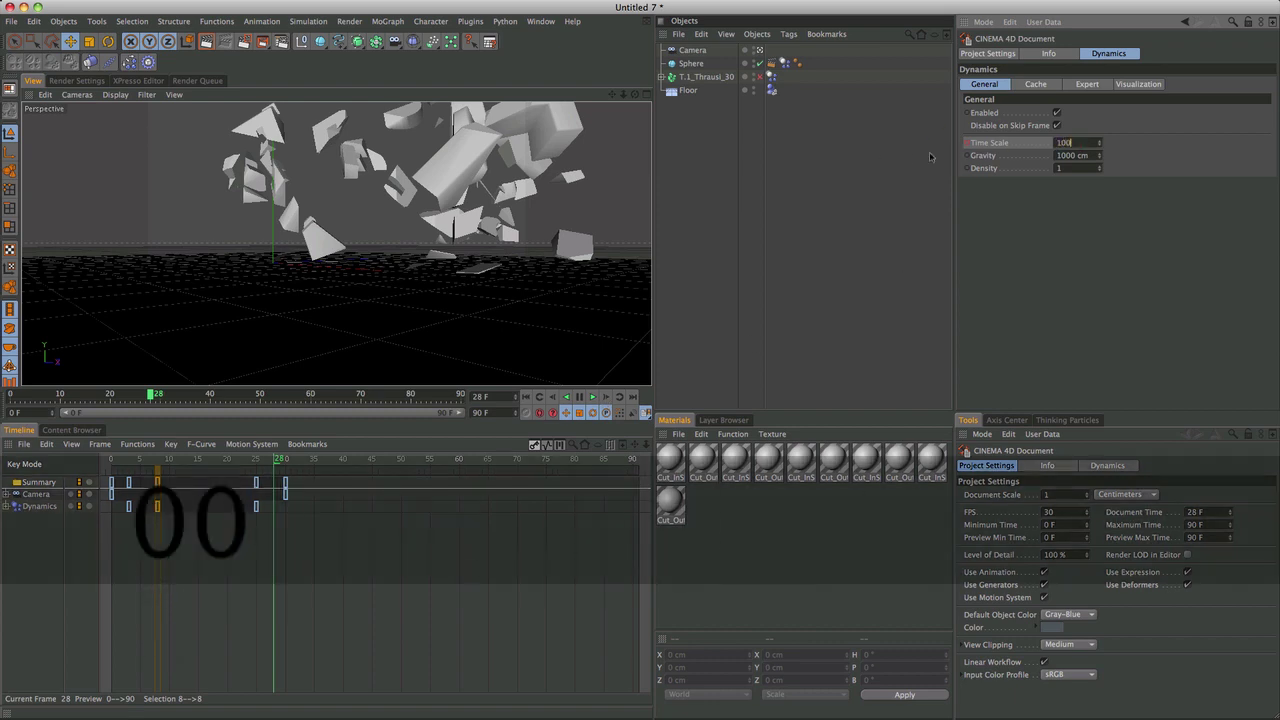
key("Return")
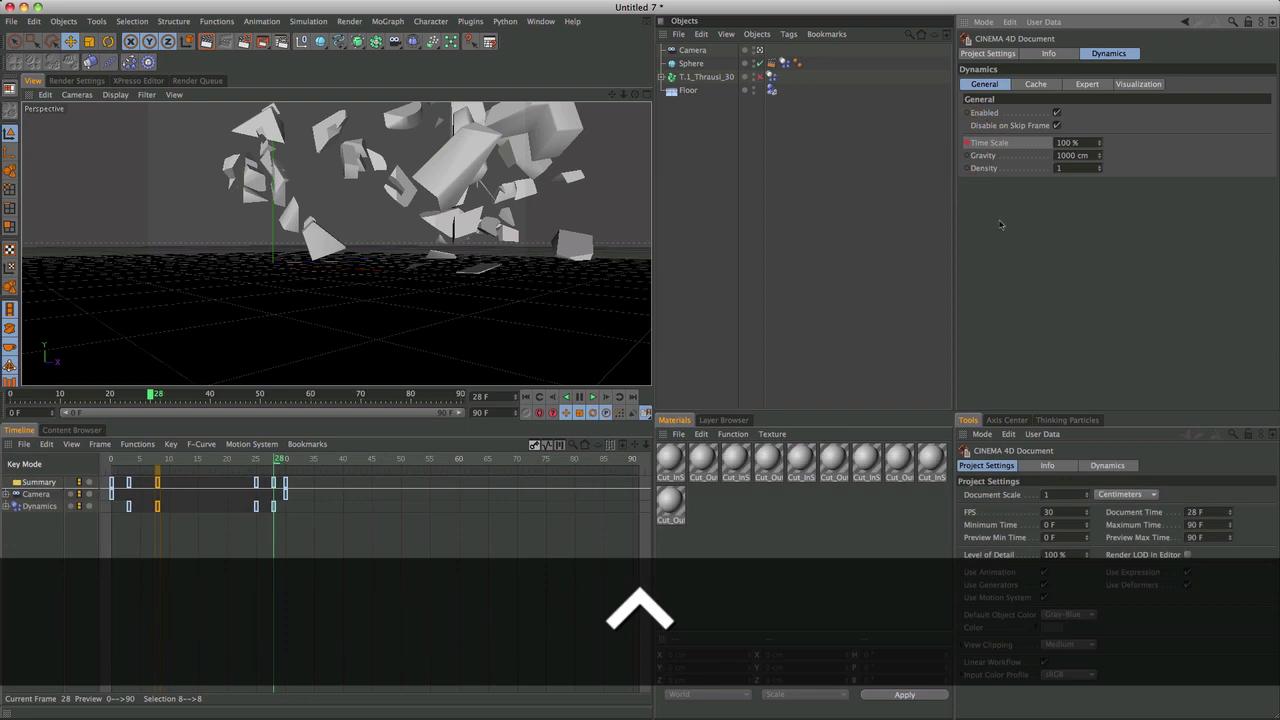
Step: Record a Gravity keyframe of 1000 cm at frame 25 and one of 6000 cm at frame 28
left_click(260, 460)
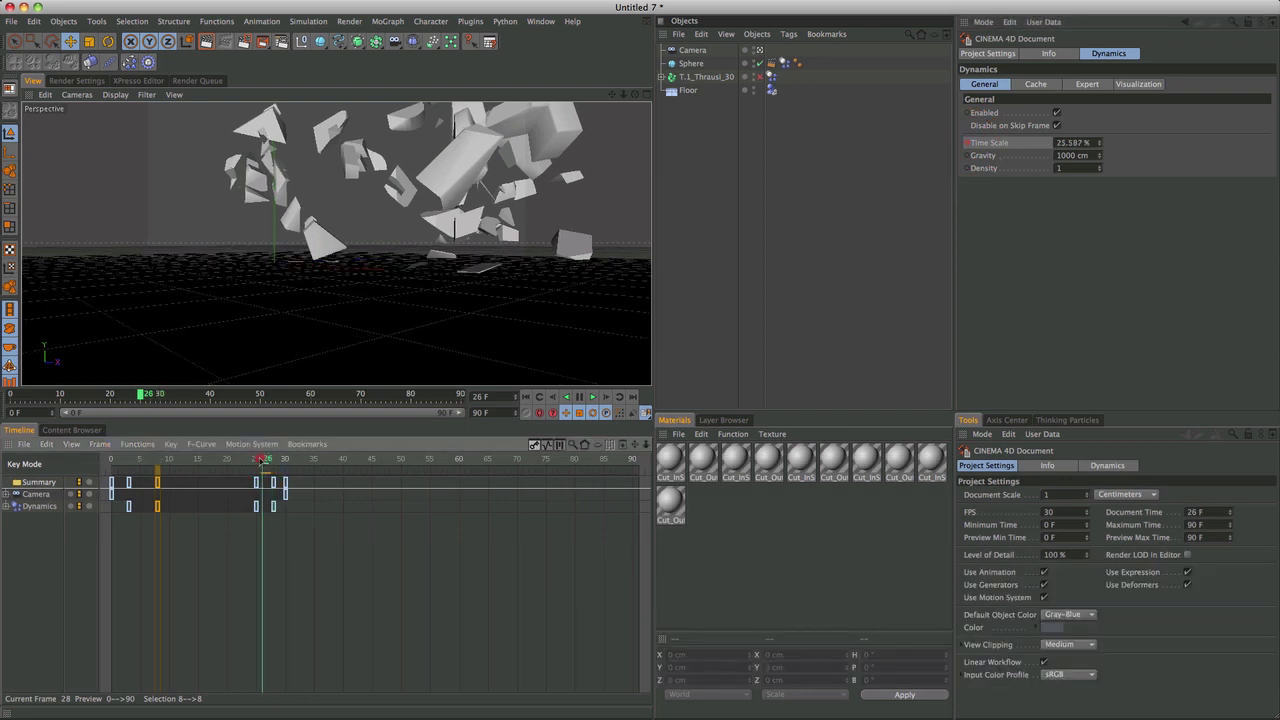
left_click(967, 156, "ctrl")
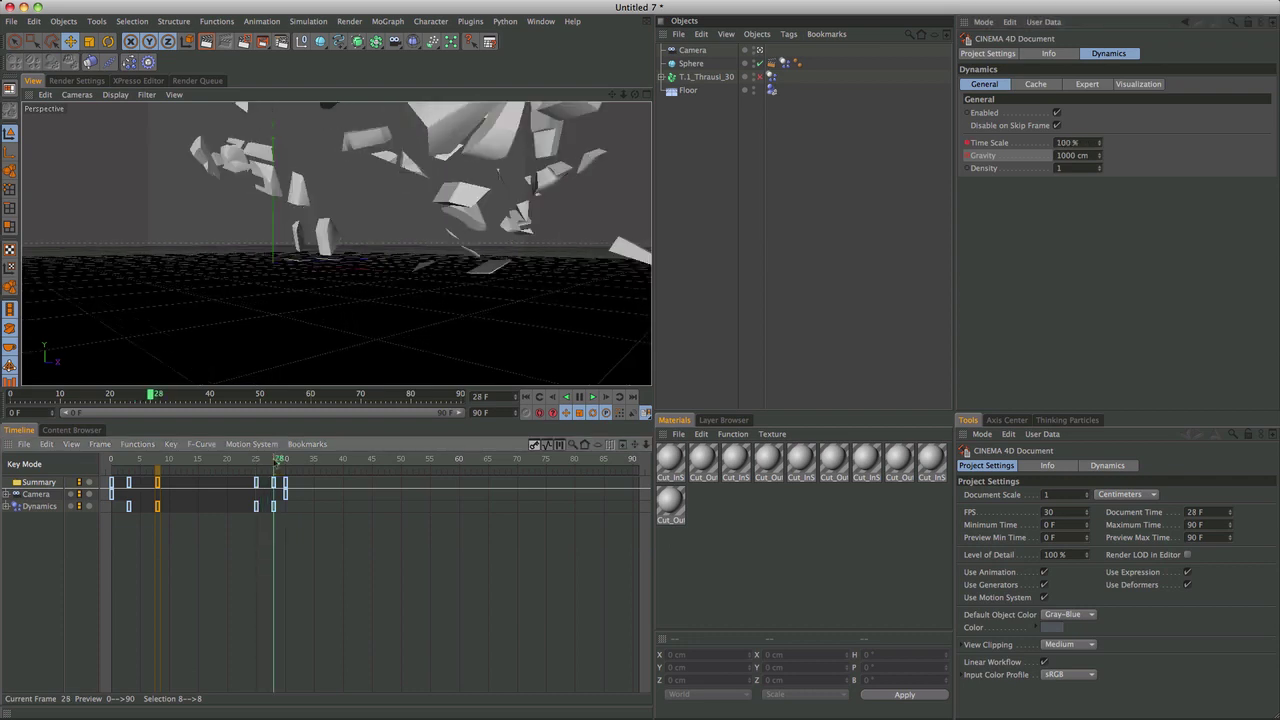
left_click_drag(1104, 158, 1118, 158)
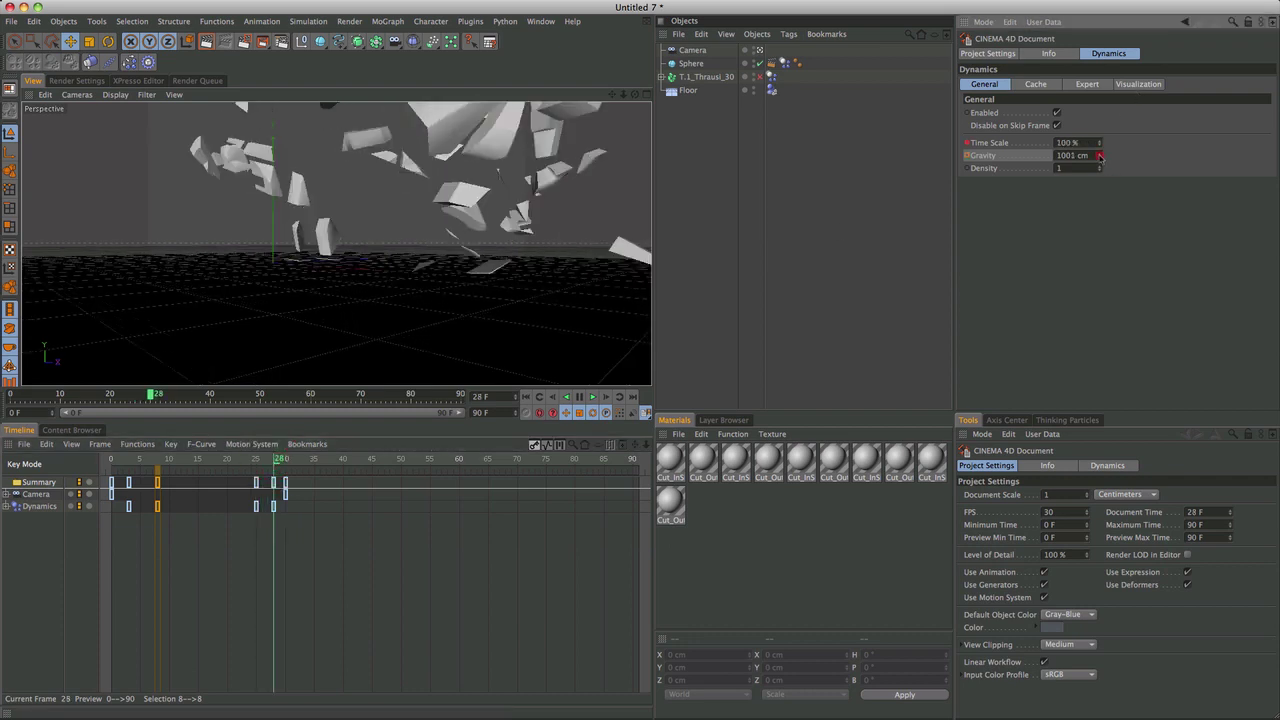
double_click(1066, 155)
type("600")
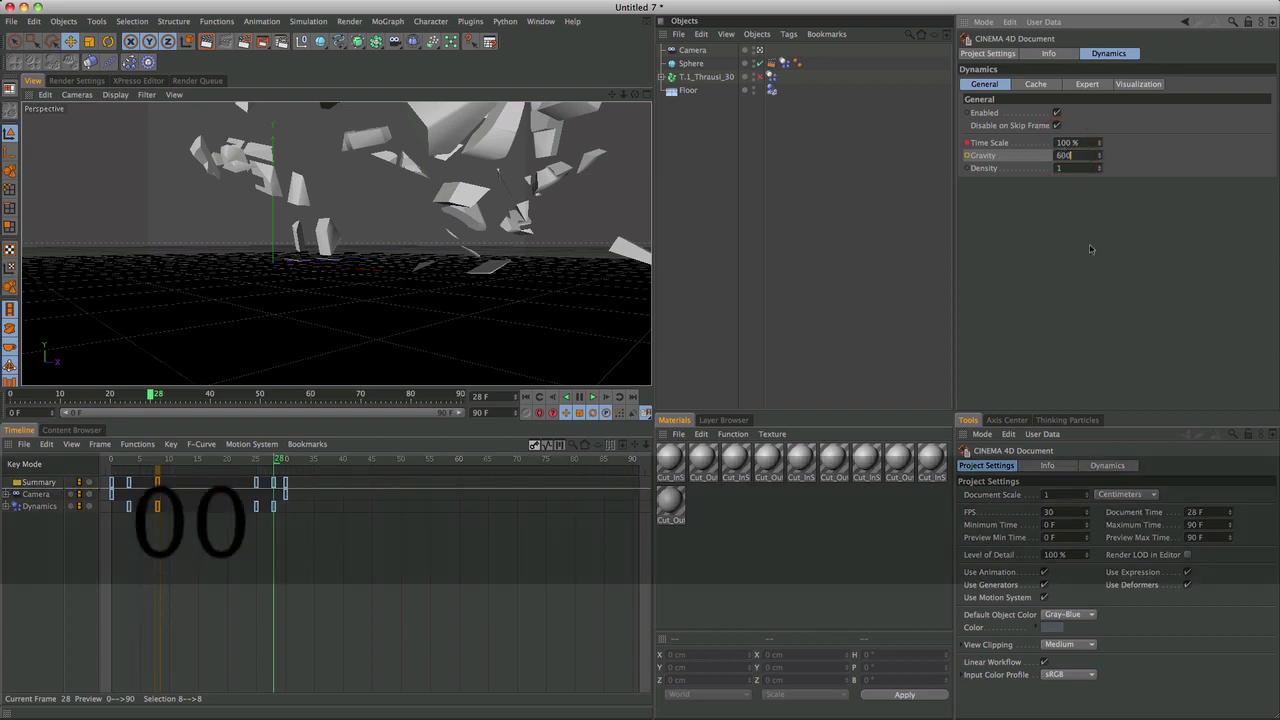
type("0")
key("Return")
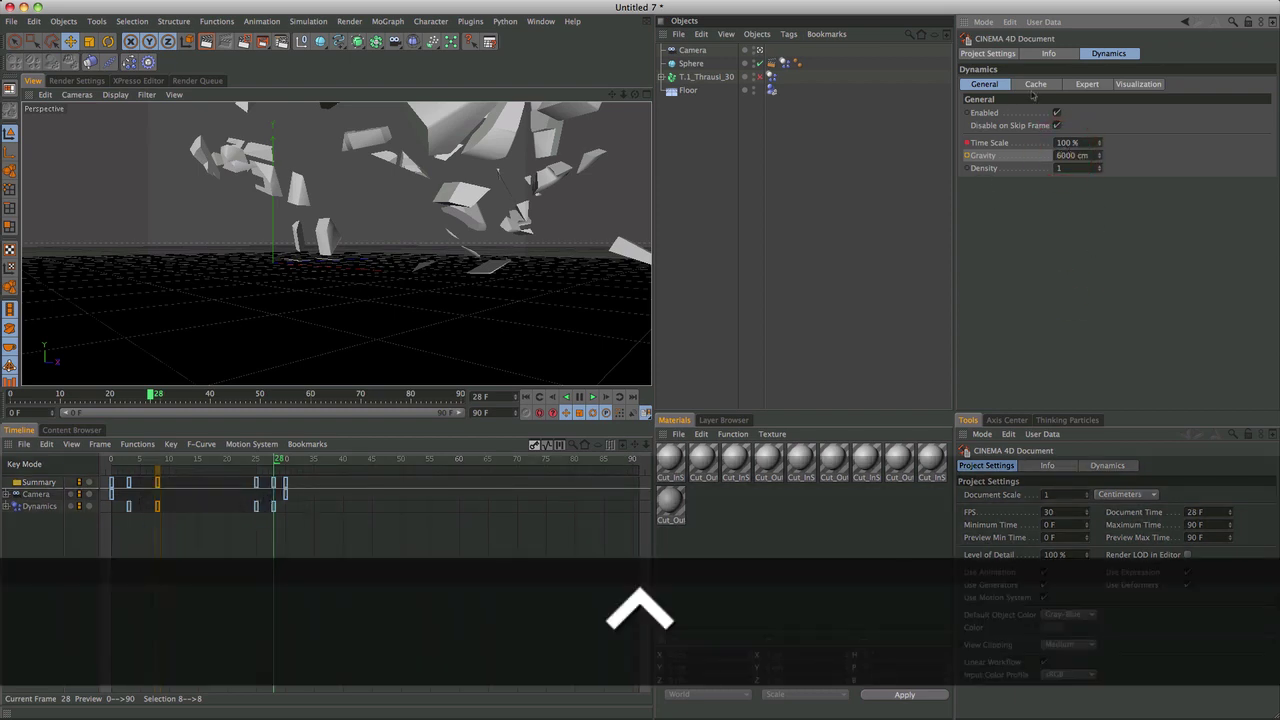
left_click(972, 157, "ctrl")
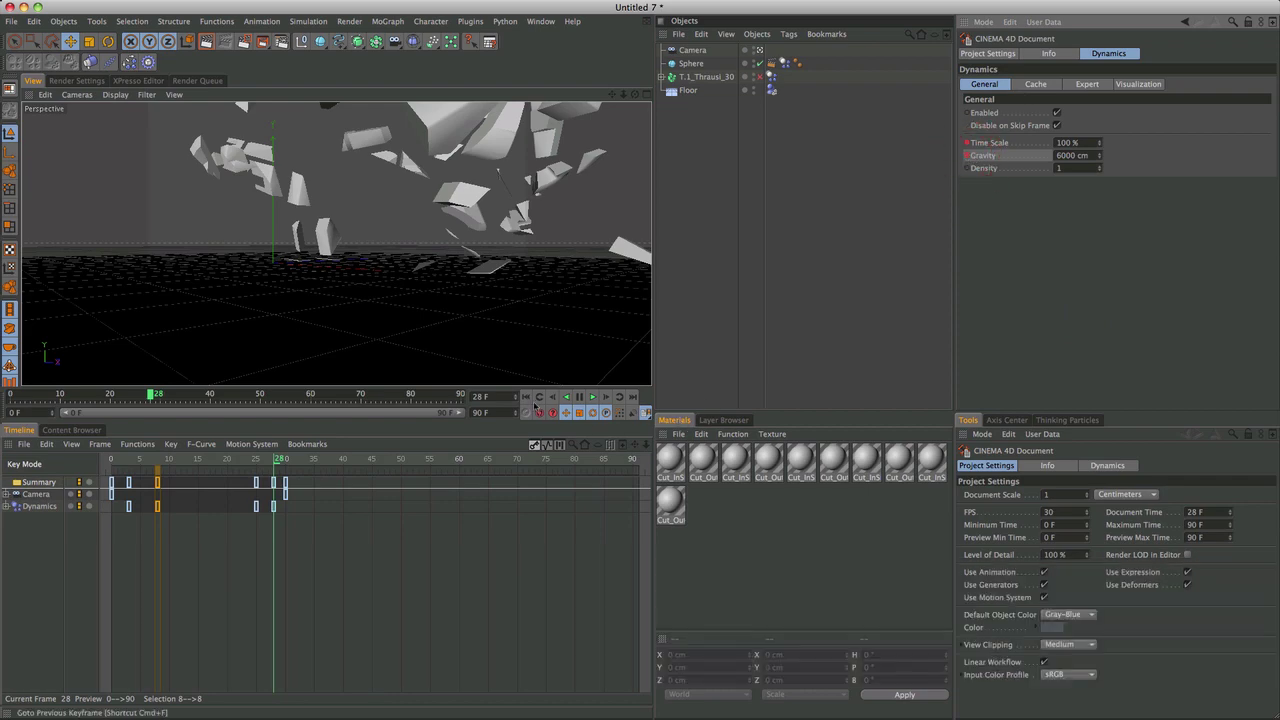
Step: Play the animation from the first frame to check how the pieces fall under the stronger gravity
left_click(525, 397)
left_click(592, 397)
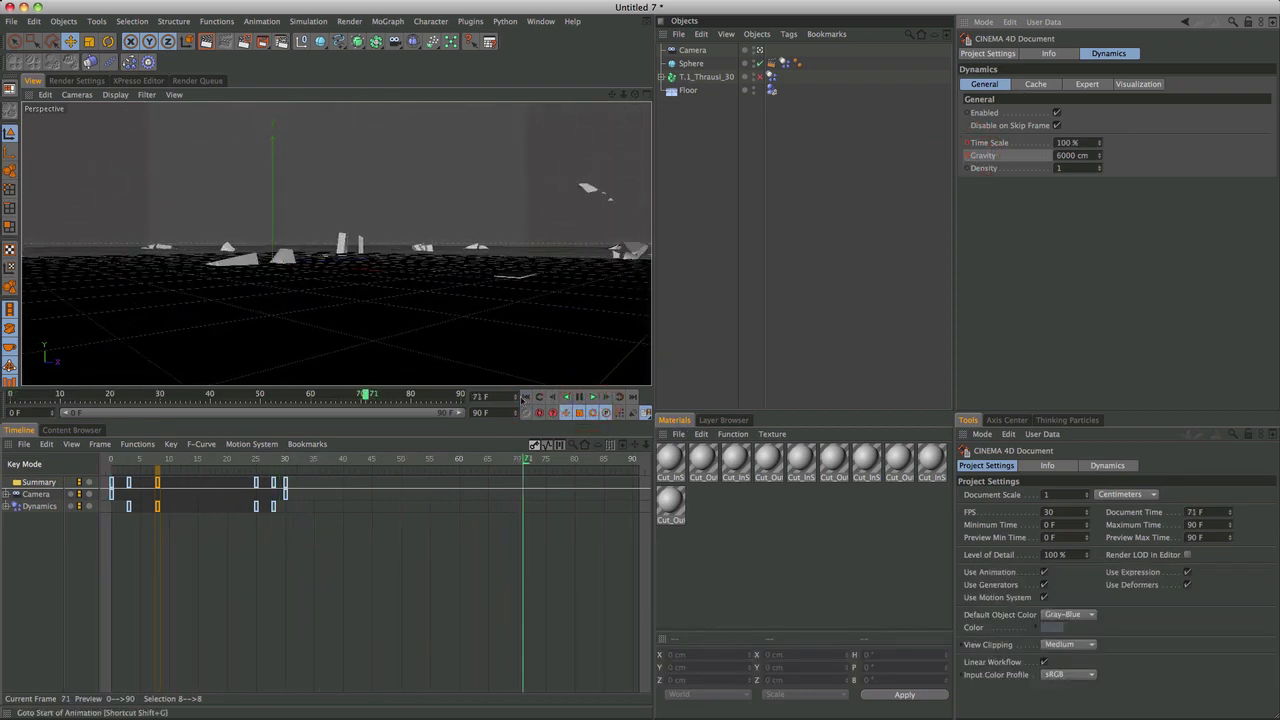
left_click(525, 397)
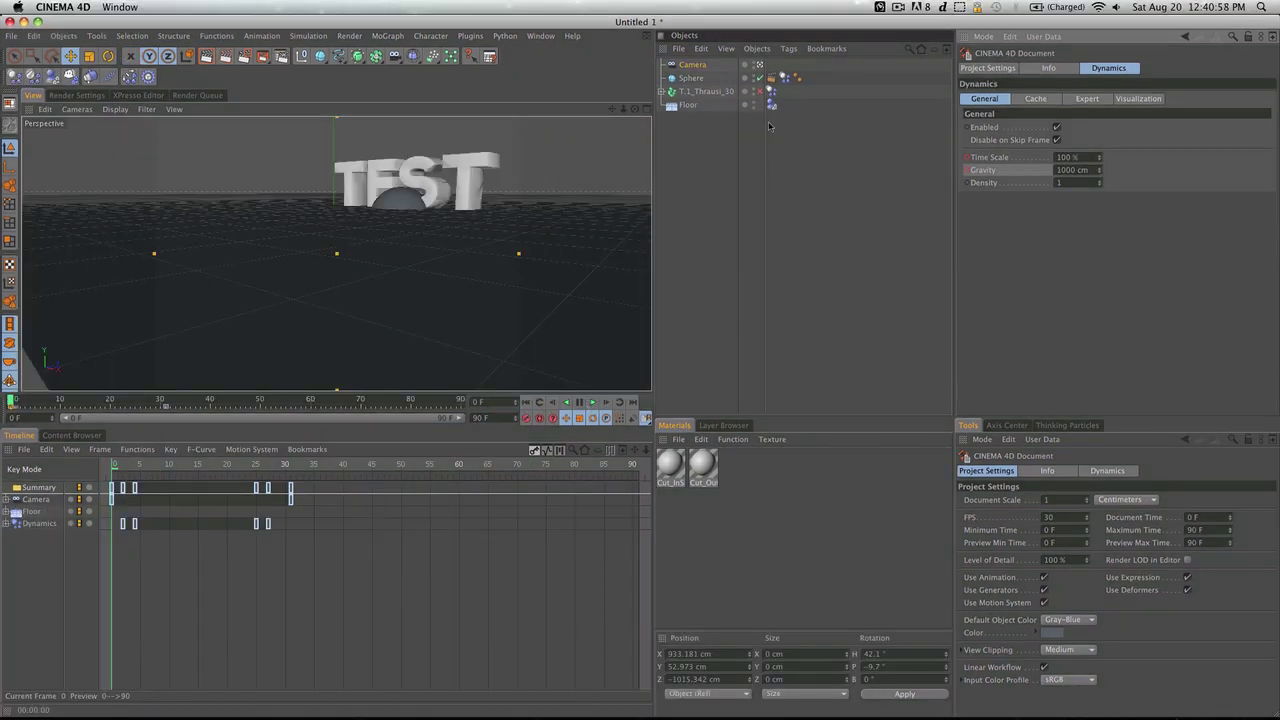
left_click(592, 401)
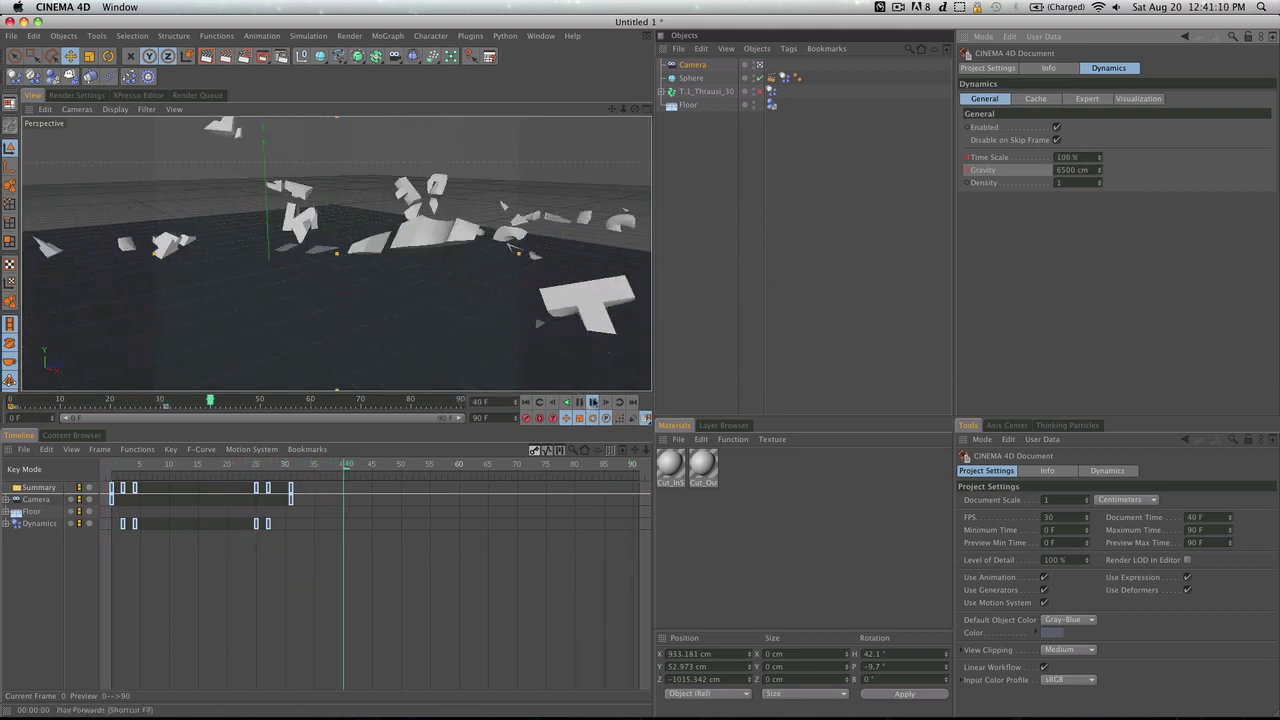
left_click(593, 401)
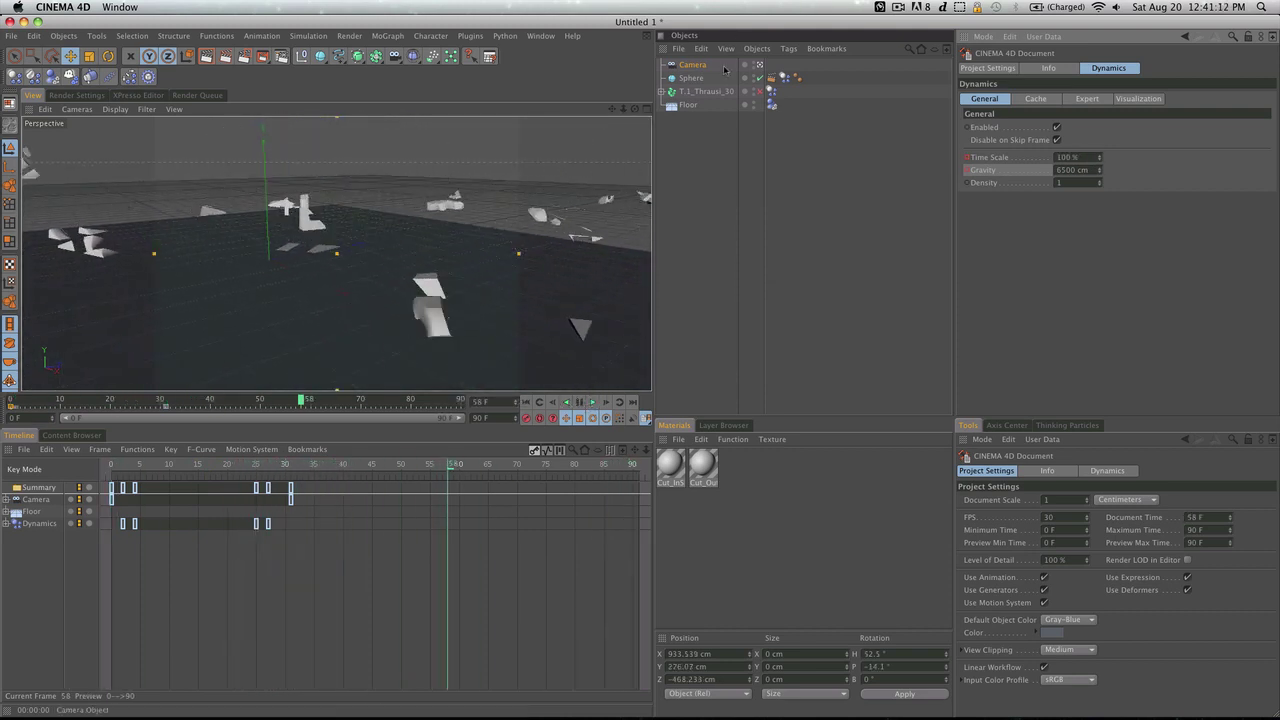
Step: In the T.1_Thrausi_30 object's Dynamics Body tag, set Bounce to 10% and Friction to 130%
left_click(695, 92)
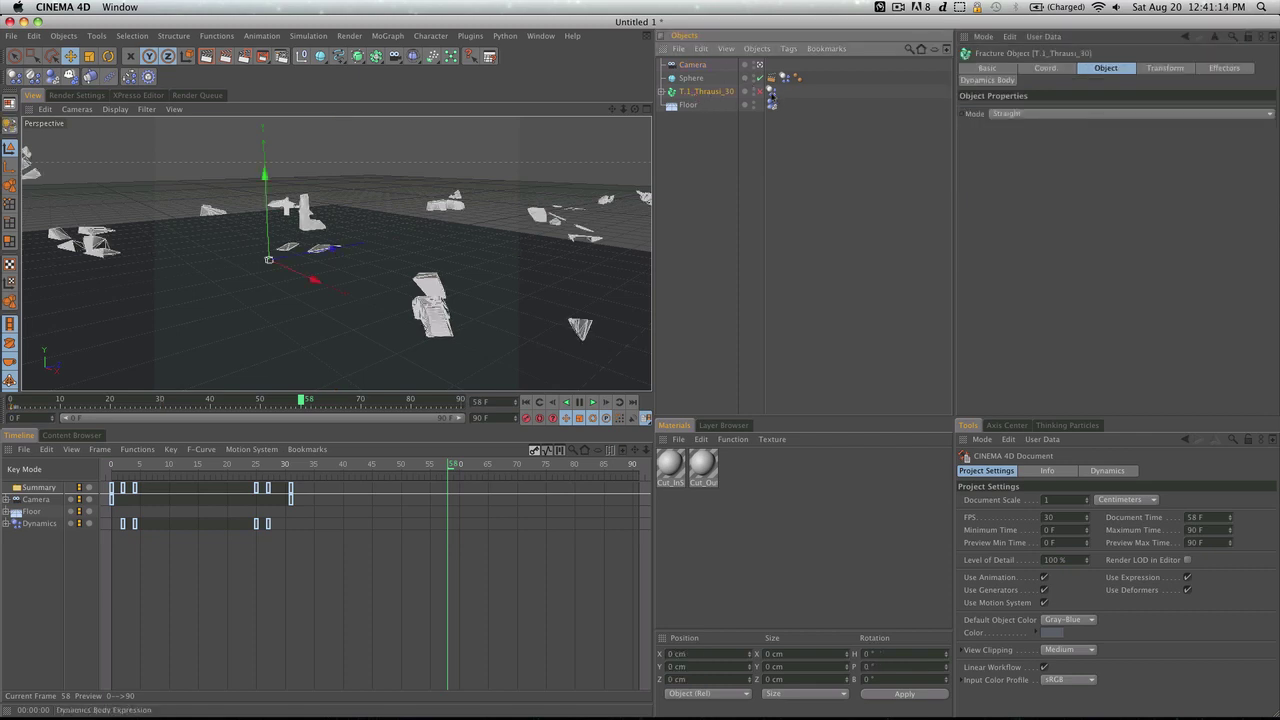
left_click(771, 91)
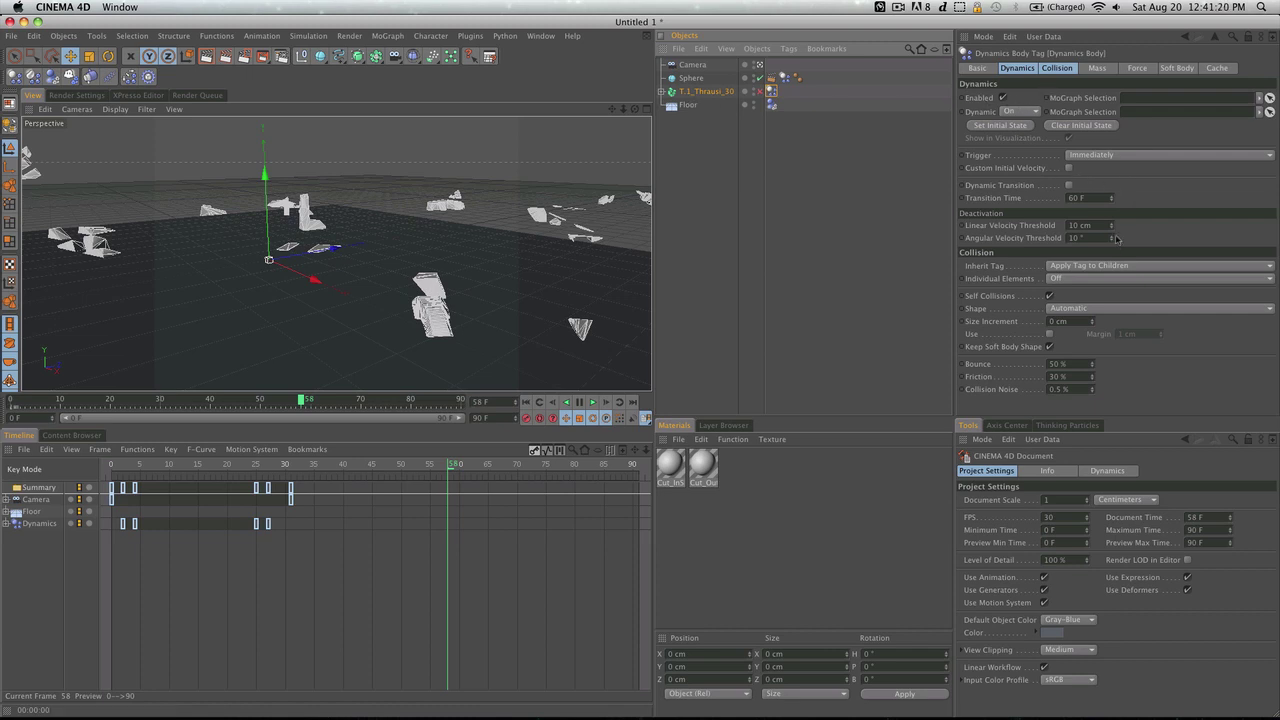
left_click(1099, 376)
left_click(1093, 368)
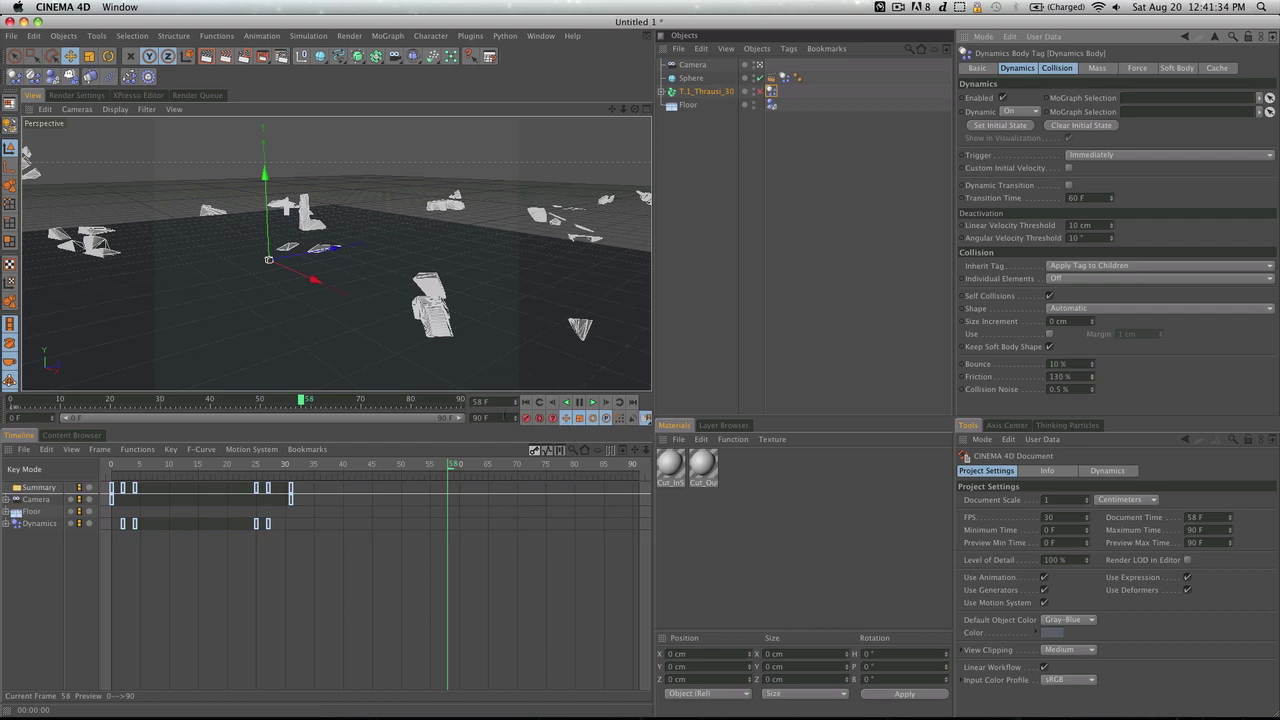
Step: Play the animation to test the collision settings, and adjust the fracture object's Bounce to 15% and Friction to 100%
left_click(526, 402)
left_click(592, 402)
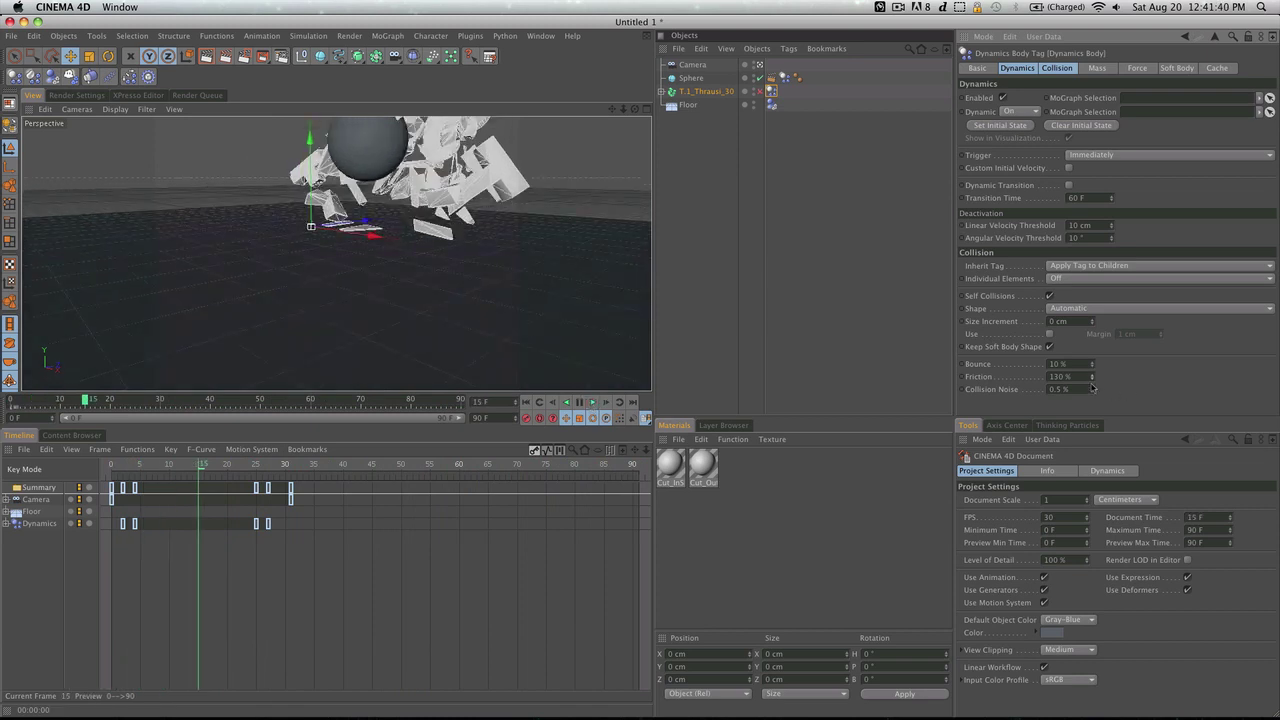
key("shift+f")
left_click(591, 402)
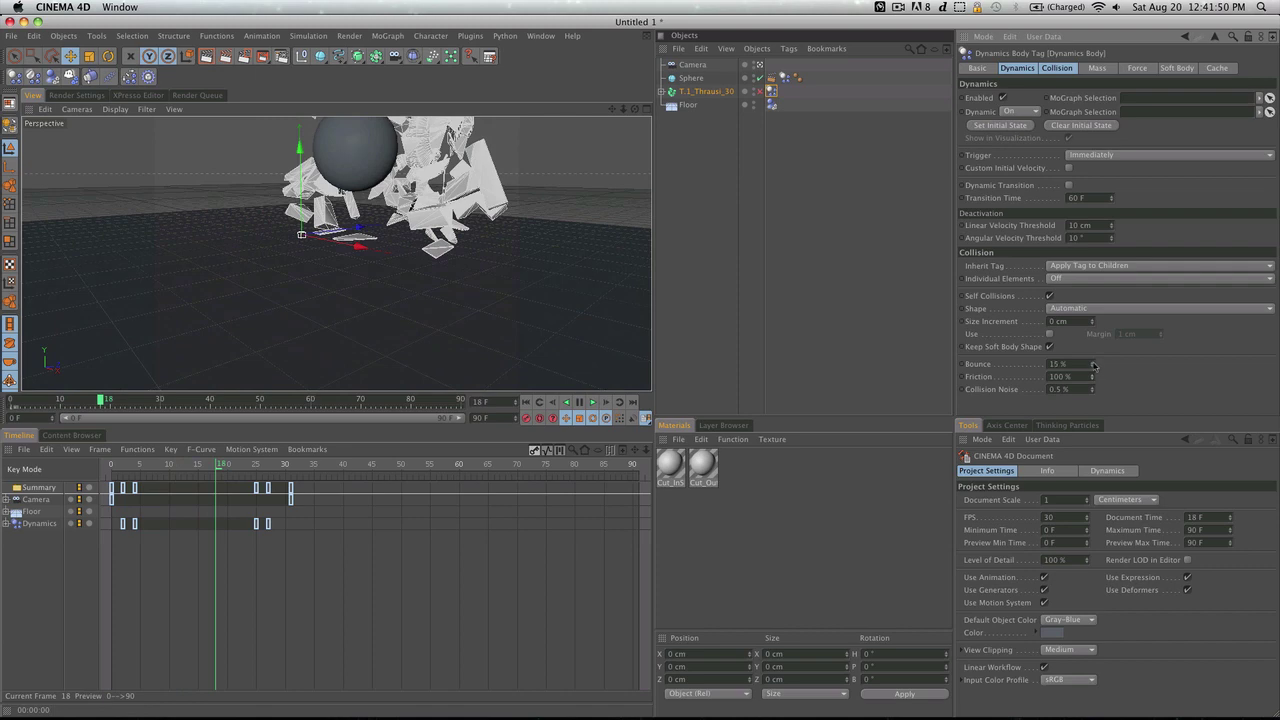
Step: Replay the animation from the first frame to check how the pieces land with the adjusted bounce and friction
left_click(526, 402)
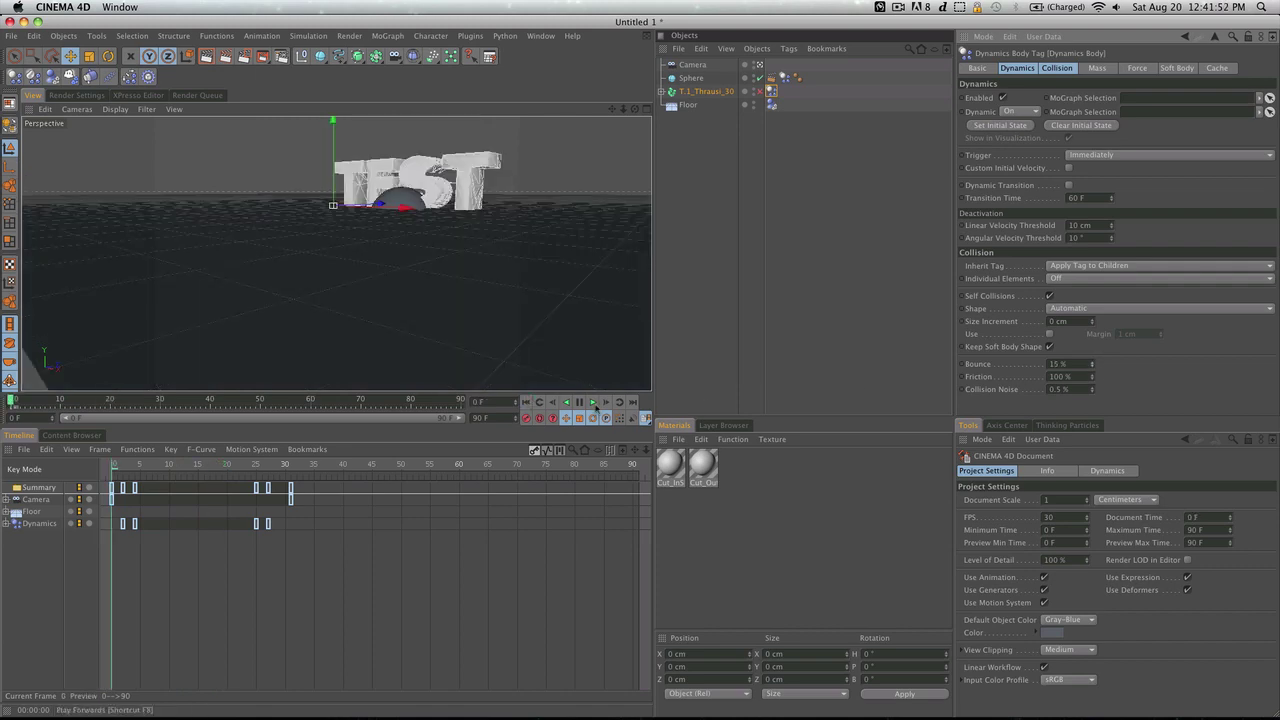
left_click(594, 402)
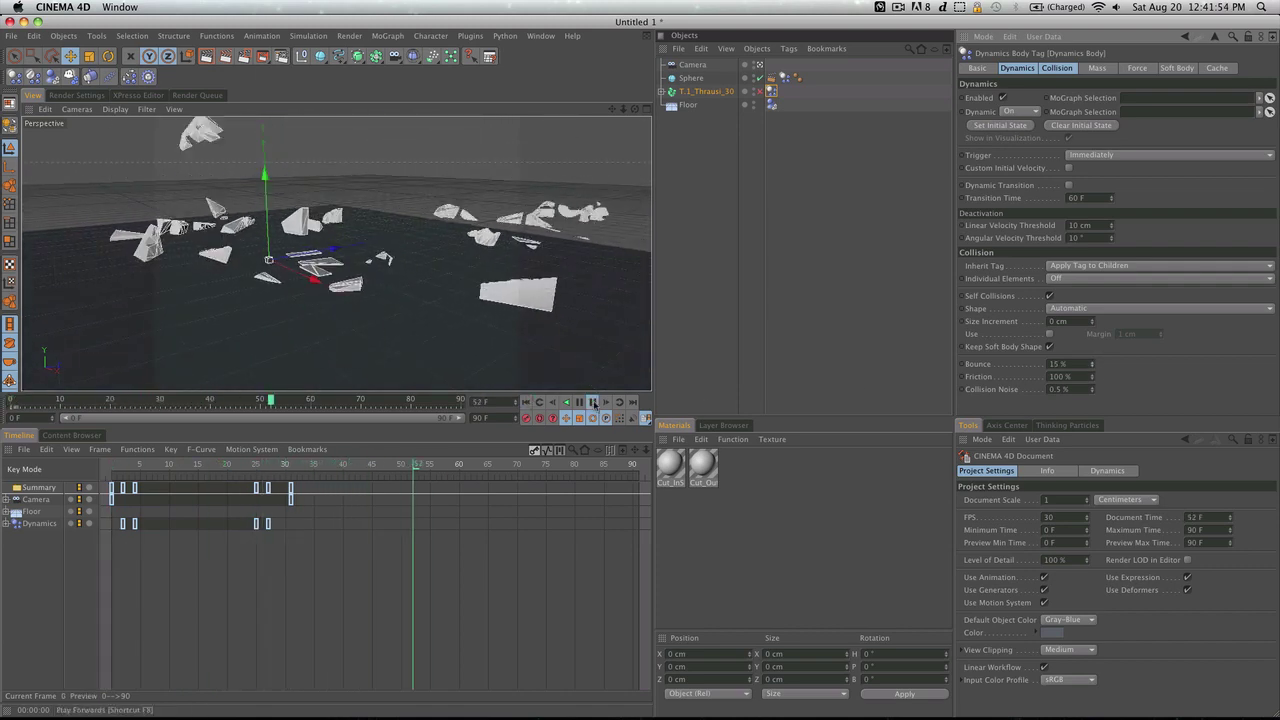
right_click(594, 402)
left_click(556, 428)
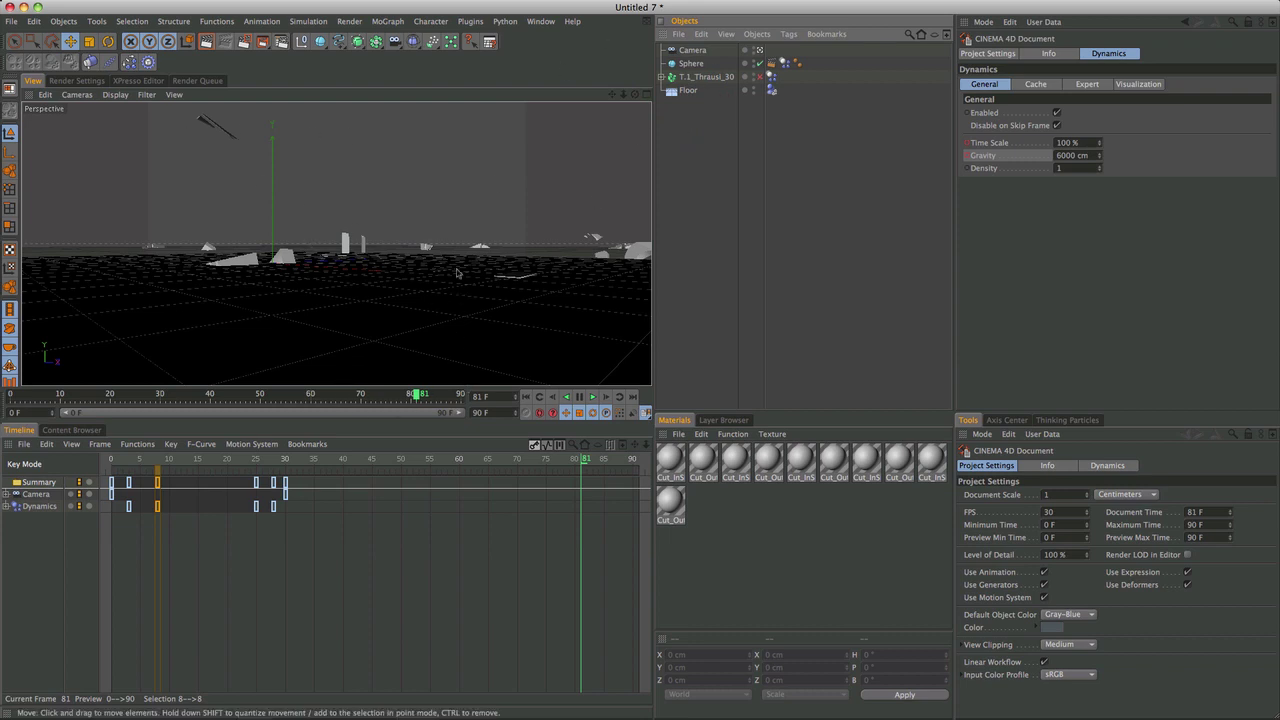
Step: In the Untitled 7 scene, play the complete animation twice from the first frame to review the freeze and fast fall
left_click(526, 398)
left_click(592, 397)
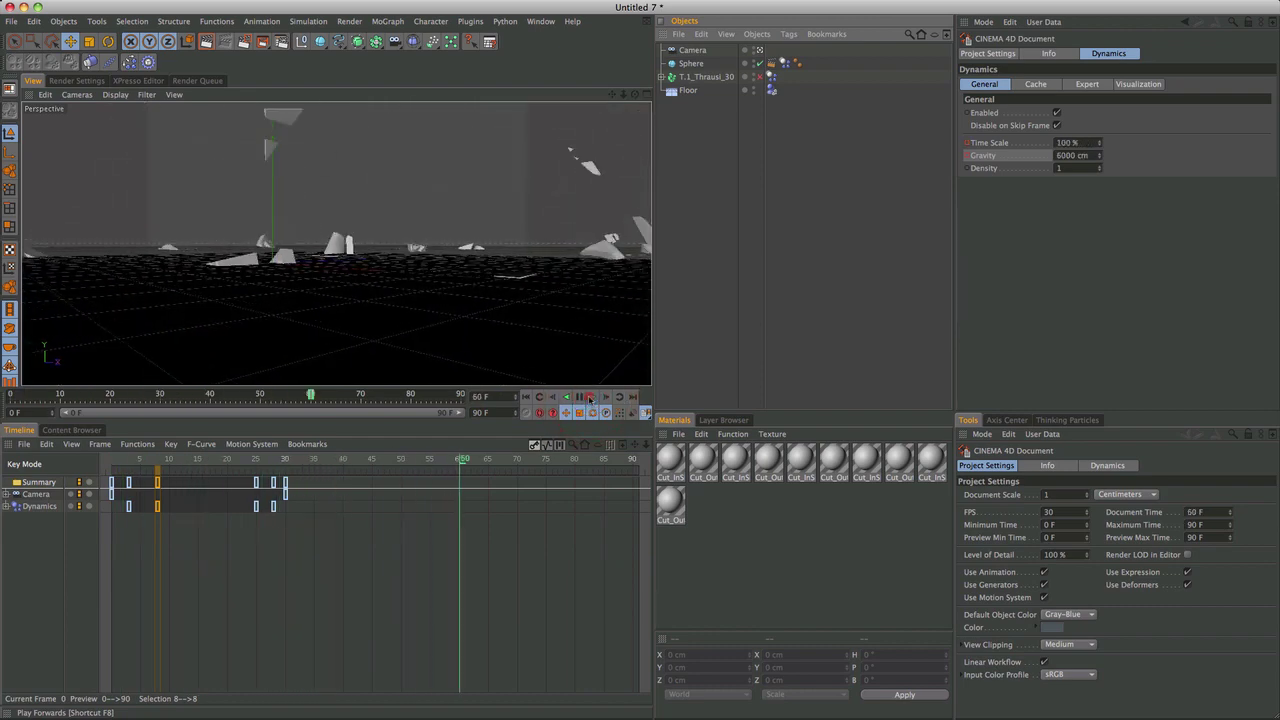
left_click(592, 397)
left_click(526, 397)
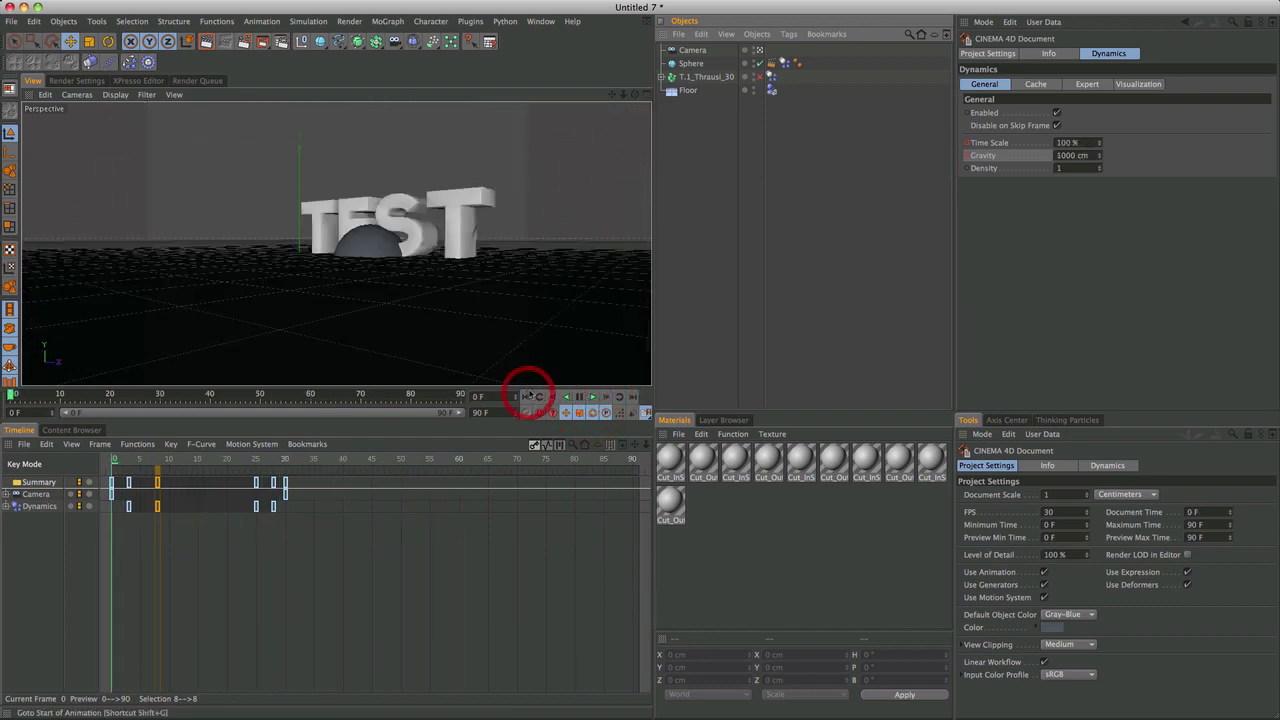
left_click(594, 397)
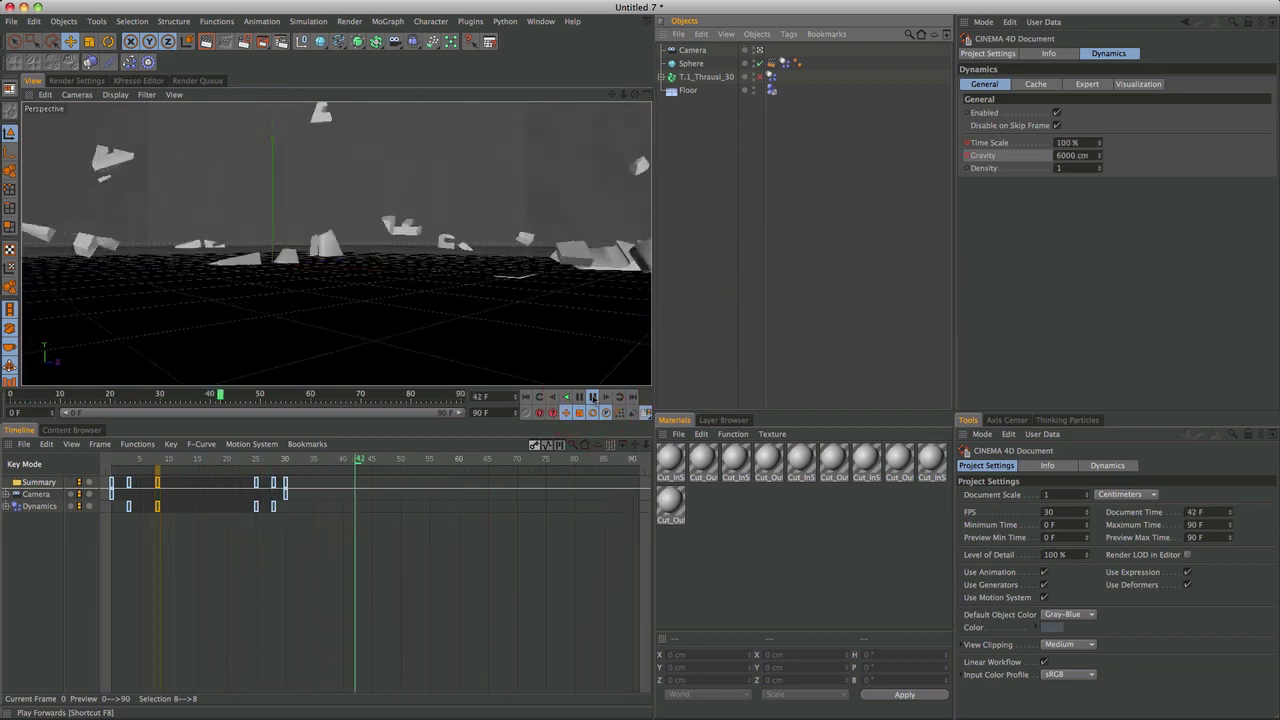
left_click(593, 397)
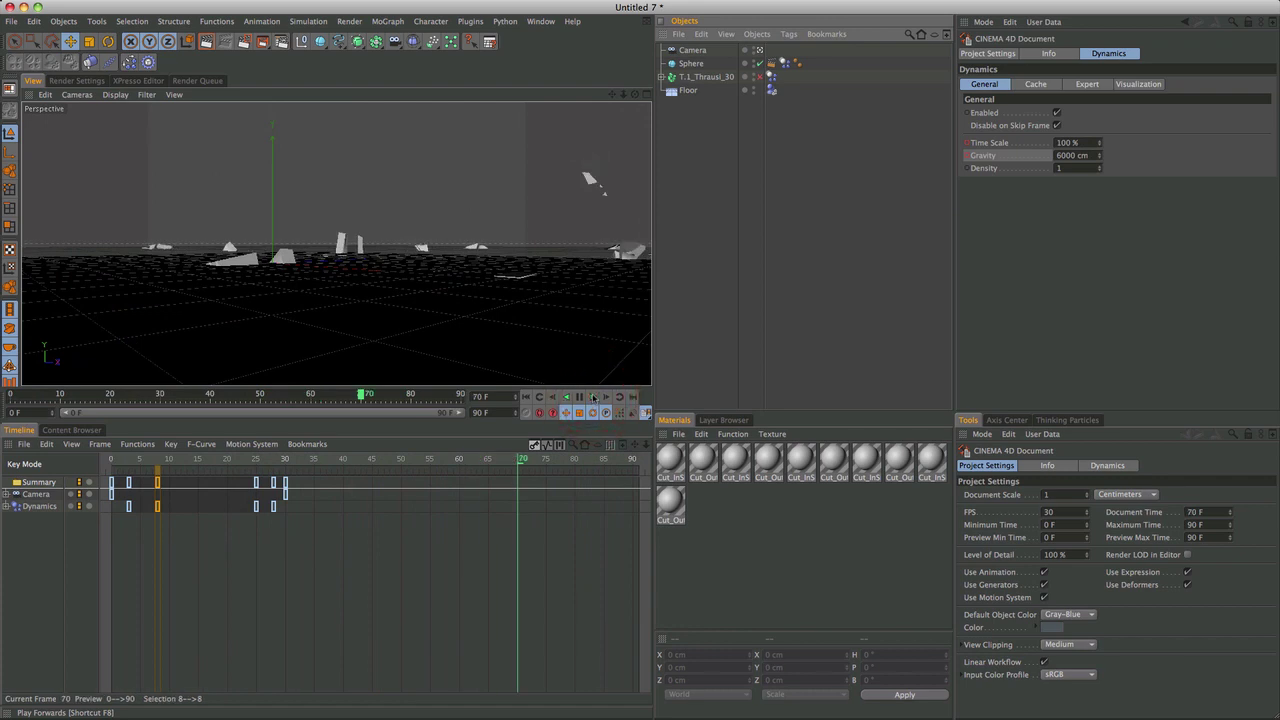